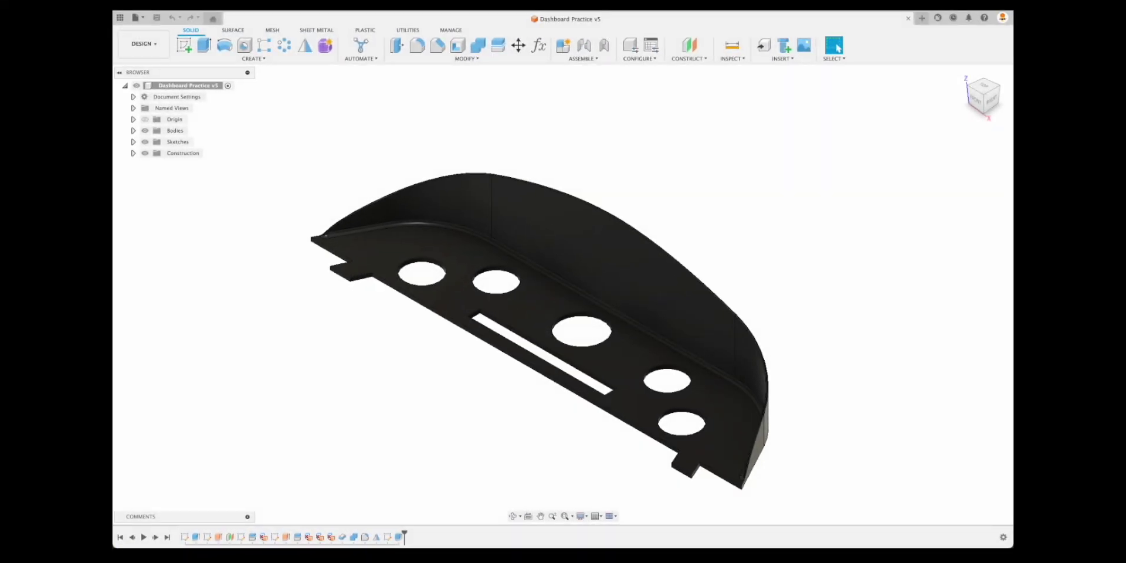
# Step: Switch the toolbar to the SURFACE tab in the Dashboard Practice v5 design
pyautogui.click(232, 30)
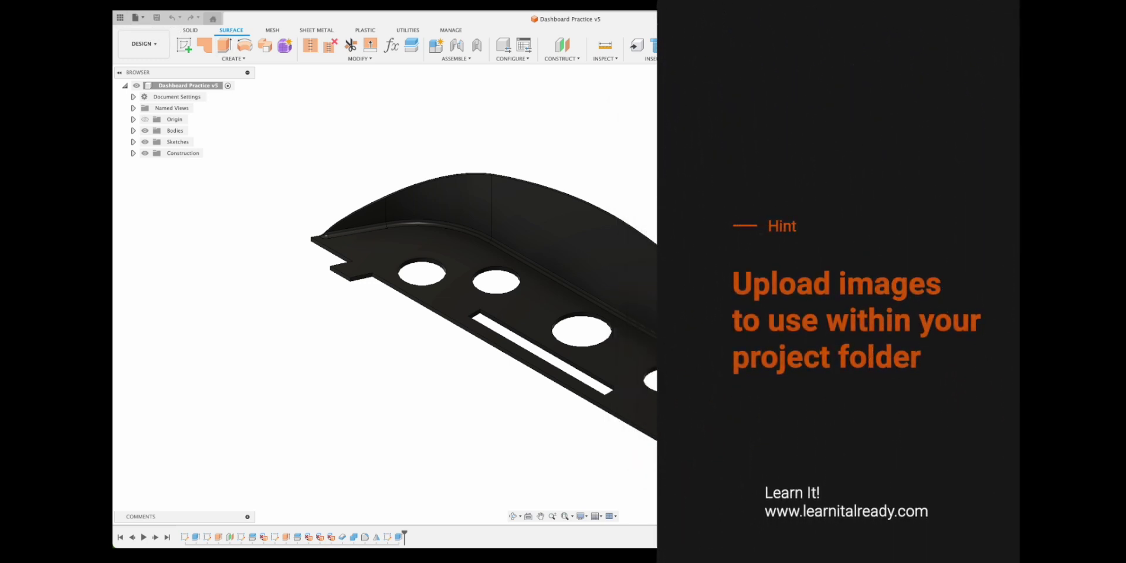
# Step: Upload the Front, ISO and Top dashboard PNGs to Lesson 29 - Dashboard, then start a new design
pyautogui.click(120, 17)
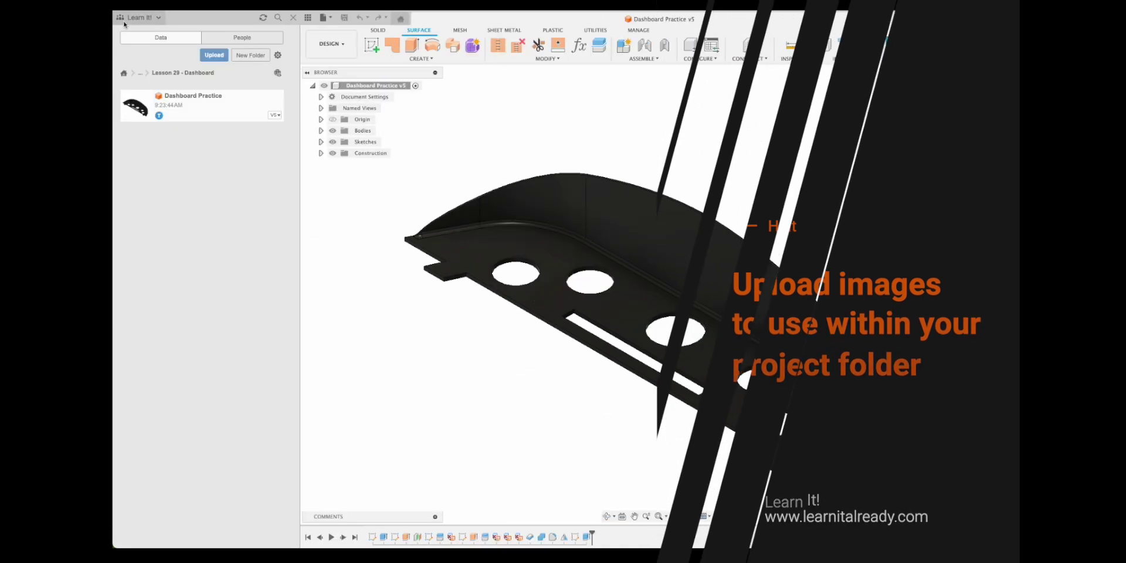
pyautogui.click(323, 17)
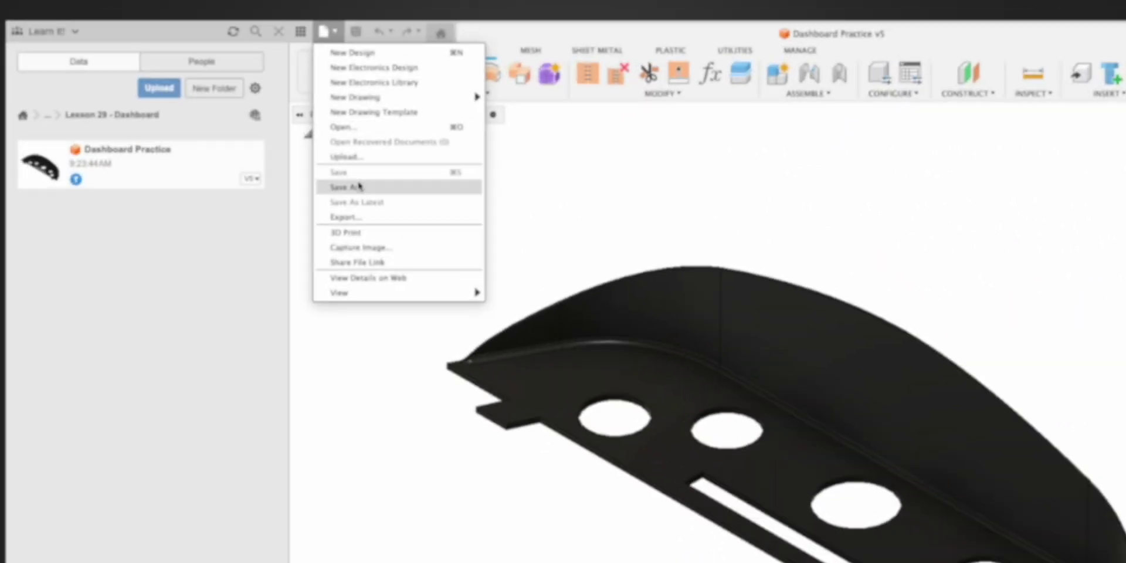
pyautogui.click(346, 156)
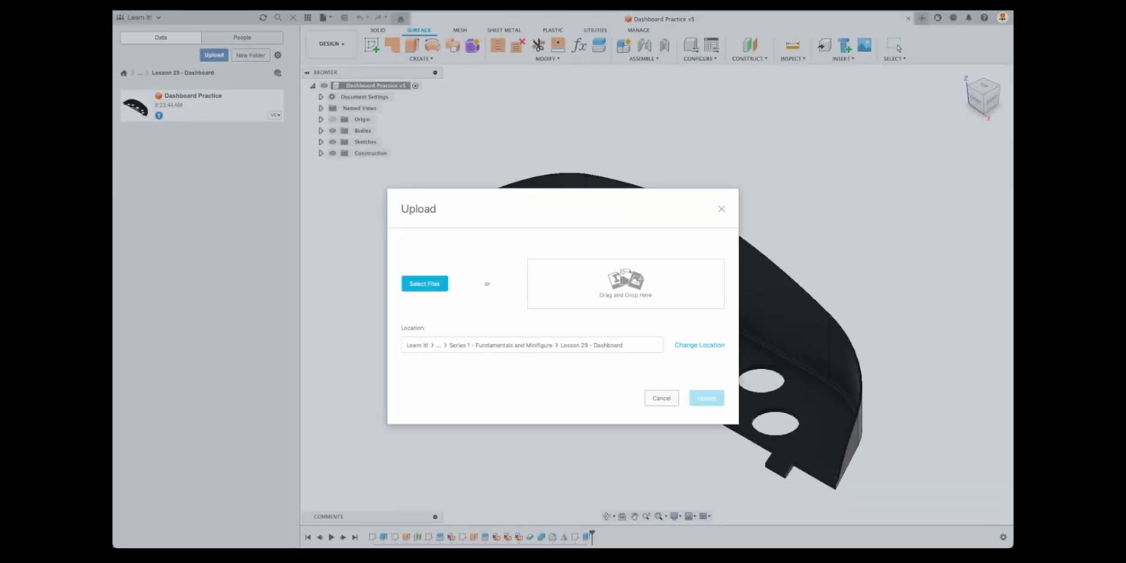
pyautogui.moveTo(733, 557); pyautogui.dragTo(613, 286)
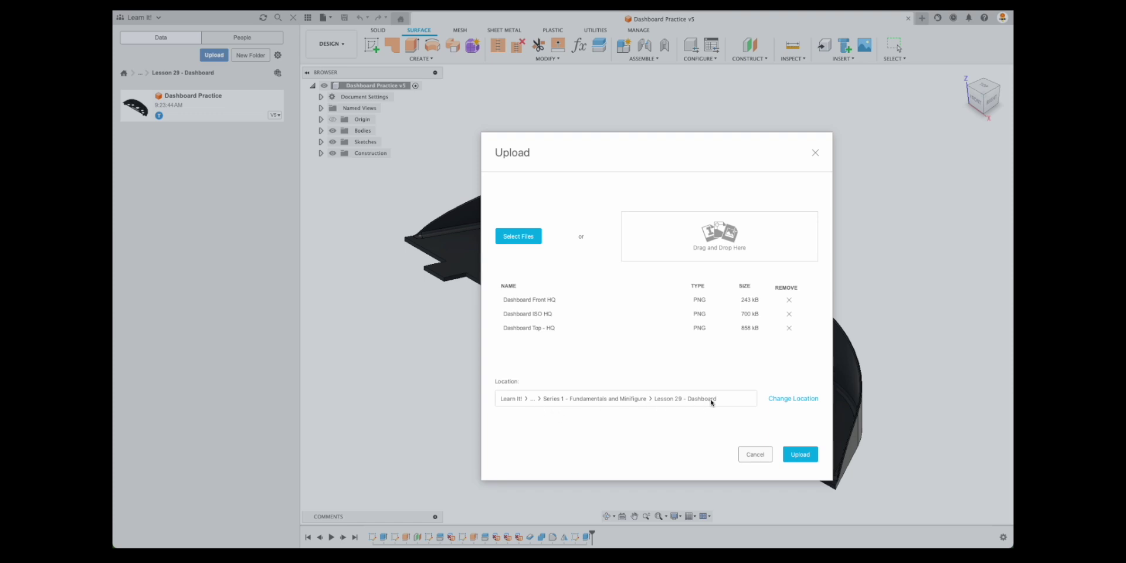
pyautogui.click(799, 455)
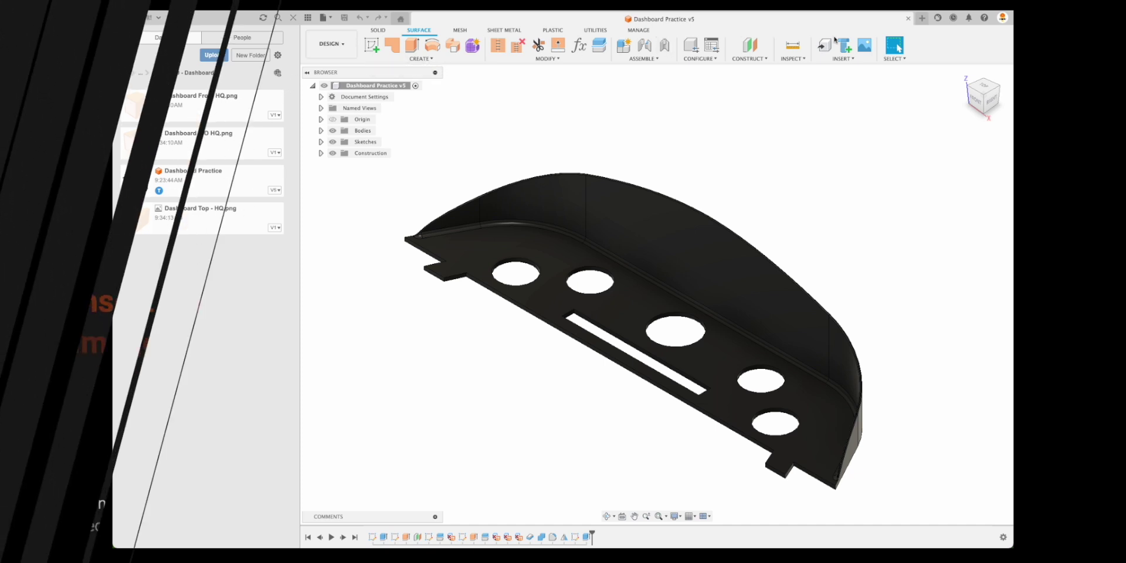
pyautogui.click(921, 21)
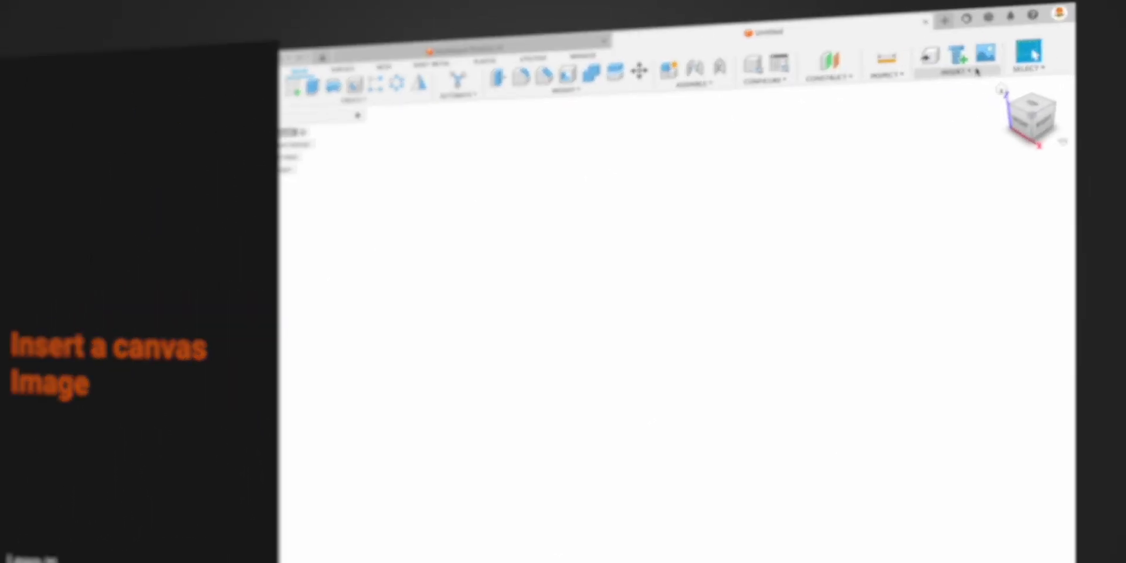
# Step: Insert Dashboard Top - HQ.png as a canvas on the XY plane
pyautogui.click(974, 71)
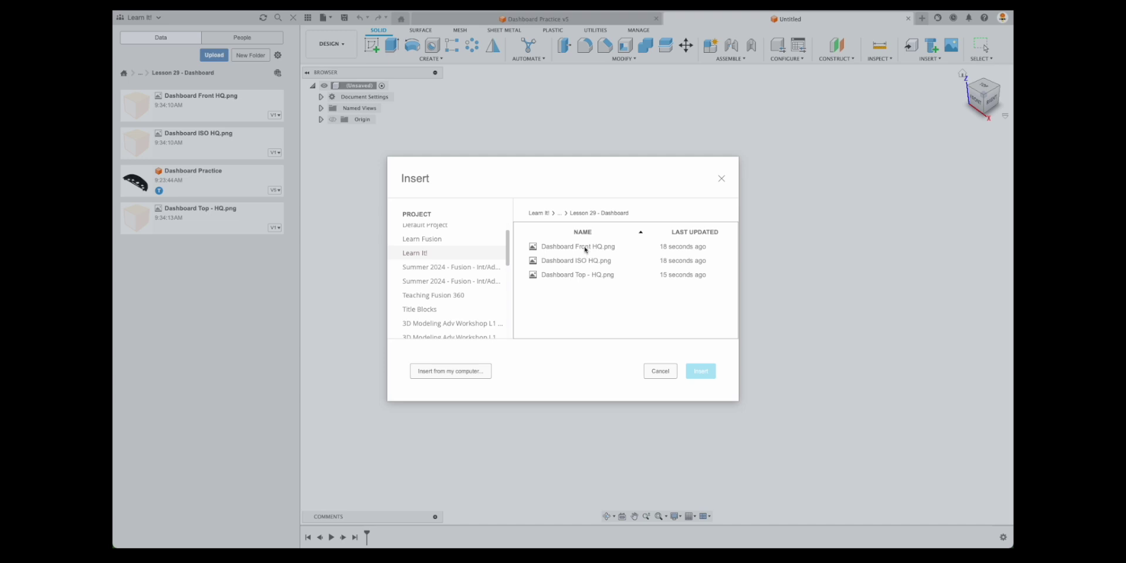
pyautogui.click(579, 275)
pyautogui.click(700, 371)
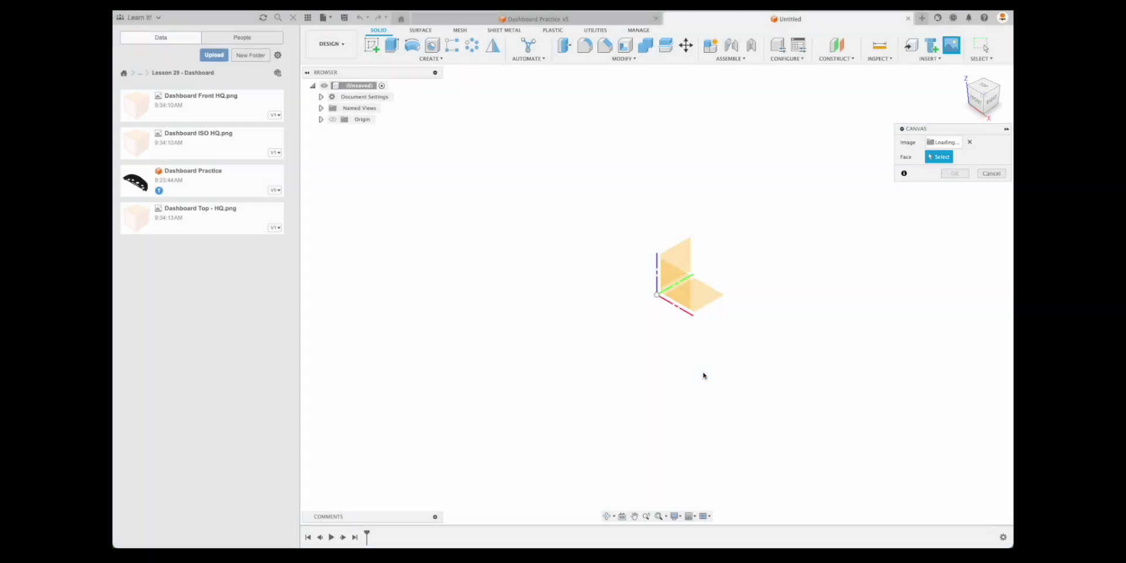
pyautogui.click(710, 296)
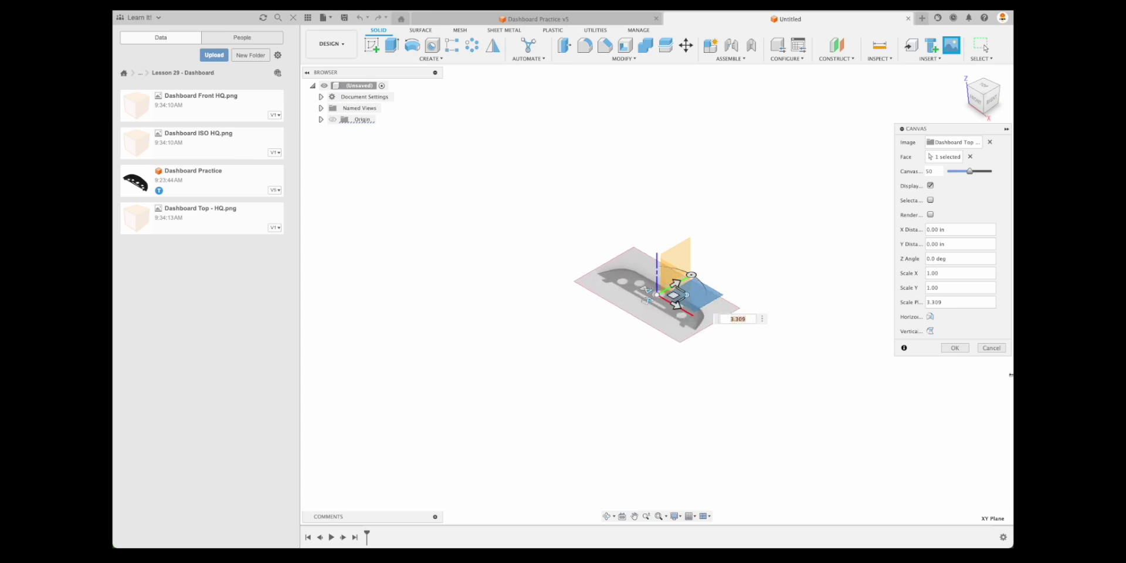
pyautogui.click(955, 348)
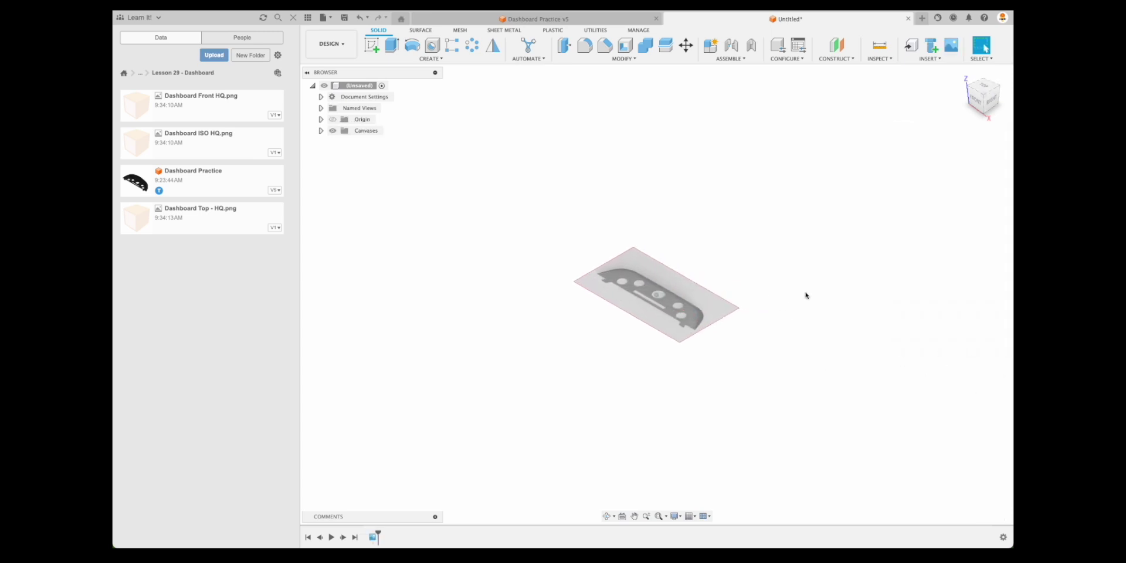
# Step: View the design from Top, close the Data Panel and expand the Canvases list
pyautogui.click(984, 91)
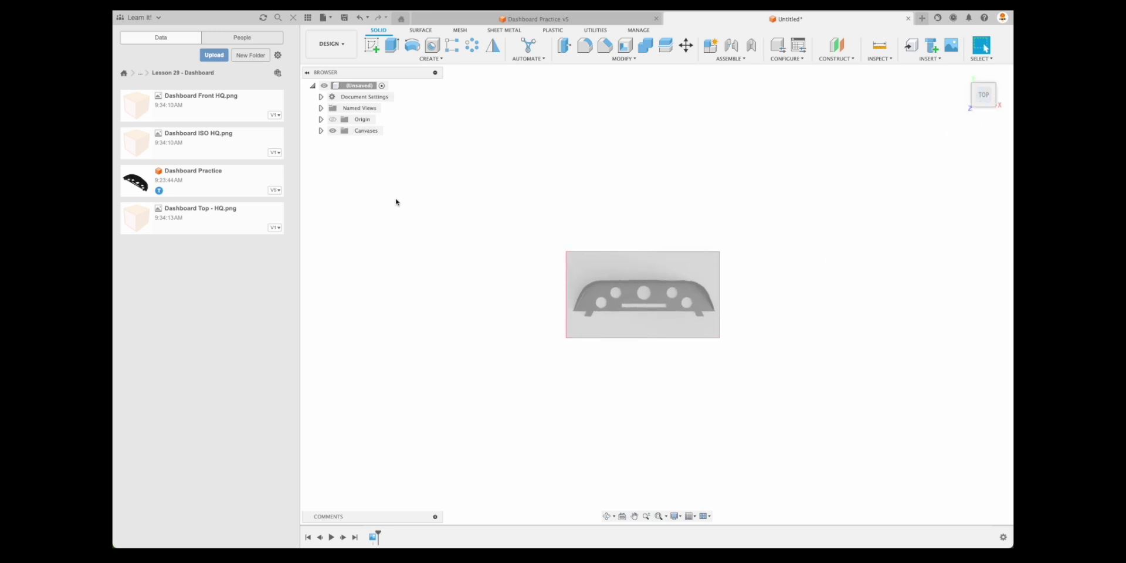
pyautogui.click(293, 18)
pyautogui.scroll(4, 591, 348)
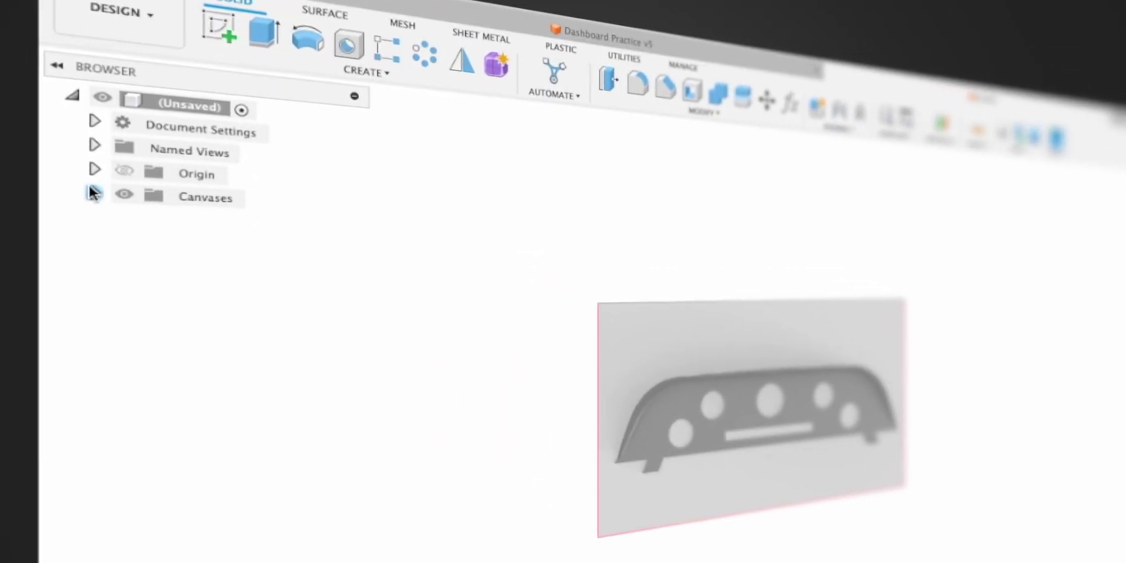
pyautogui.click(133, 130)
# Step: Calibrate the Dashboard Top - HQ canvas so the dashboard's full width measures 6 in
pyautogui.rightClick(229, 225)
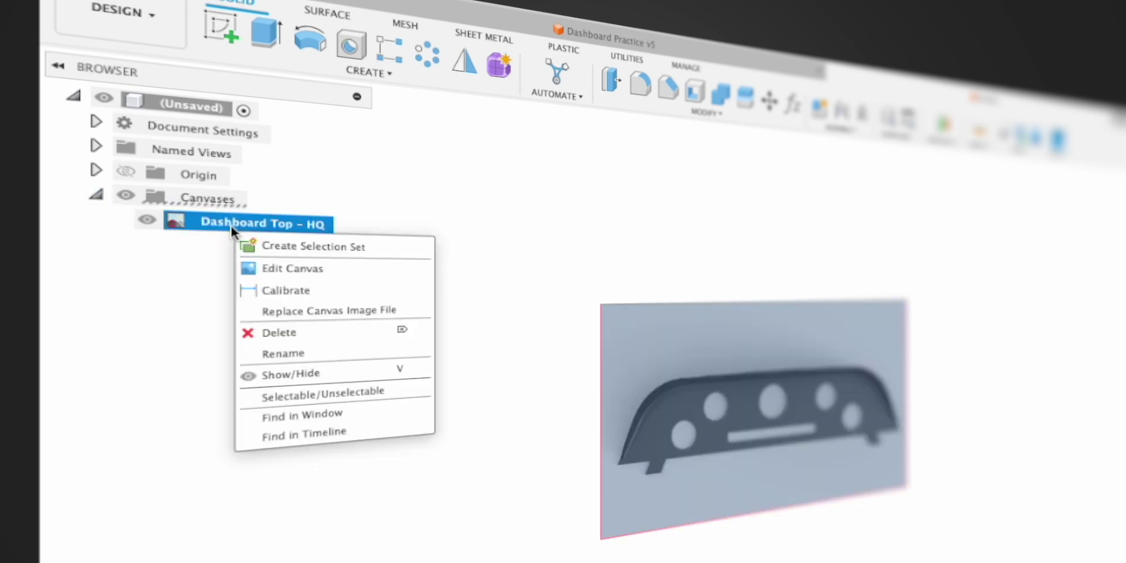
pyautogui.click(283, 290)
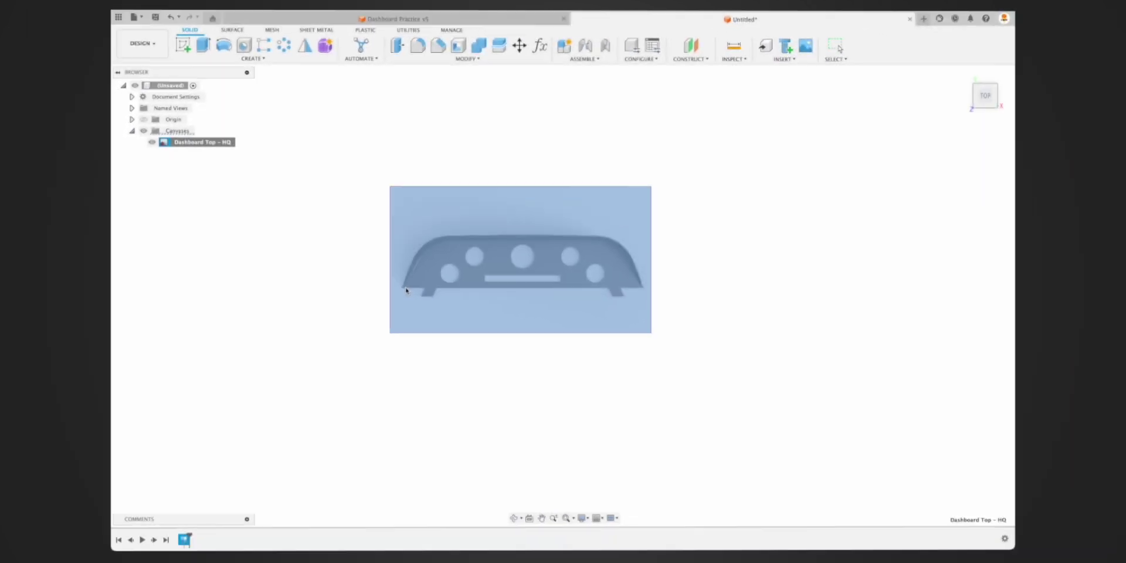
pyautogui.click(611, 458)
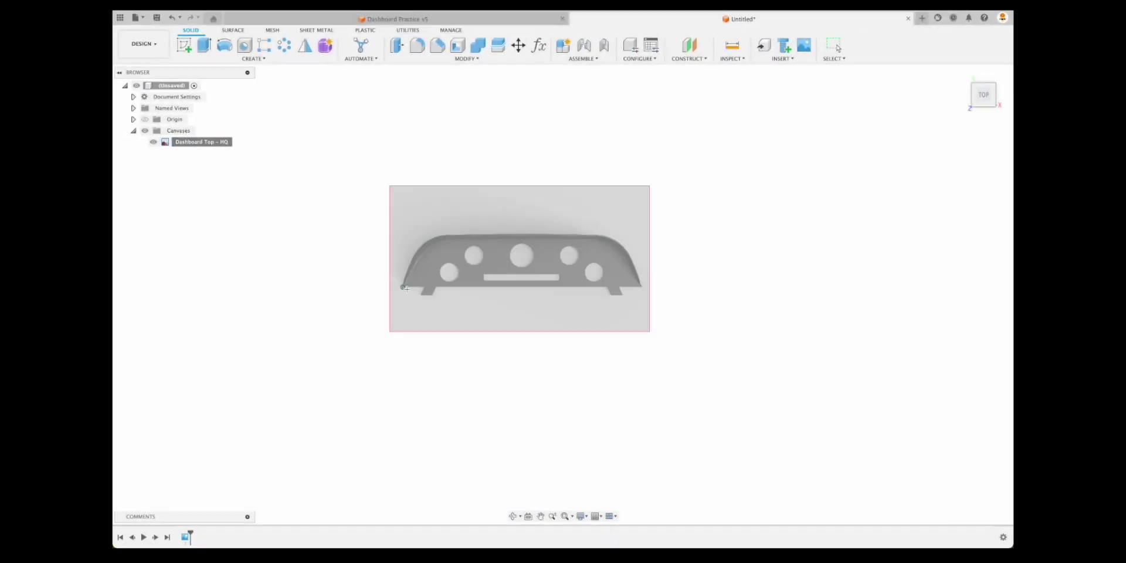
pyautogui.click(642, 286)
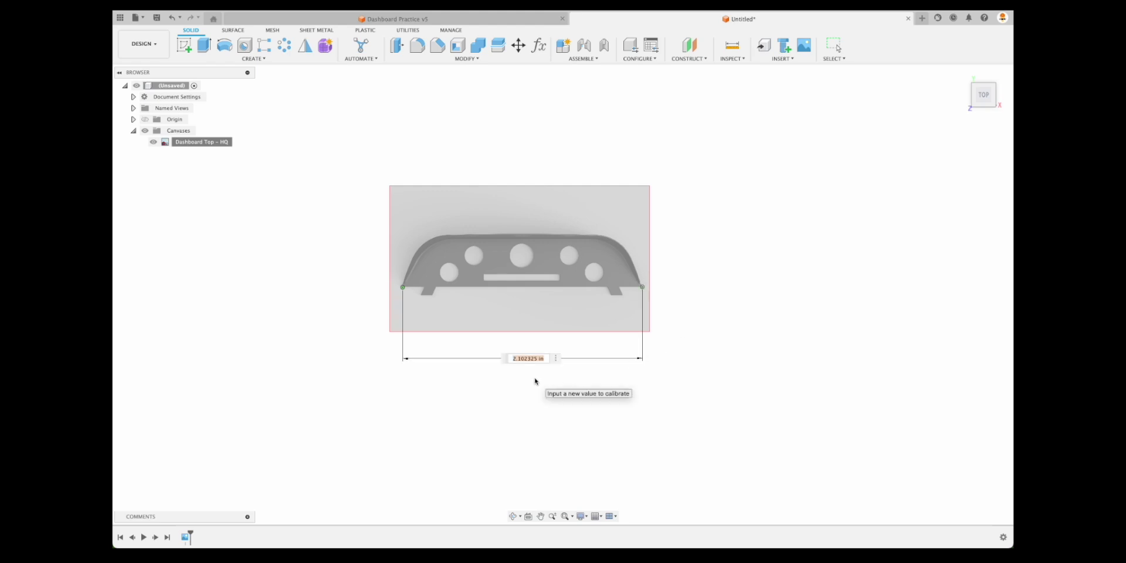
pyautogui.write('6')
pyautogui.press('Return')
pyautogui.scroll(-3, 540, 290)
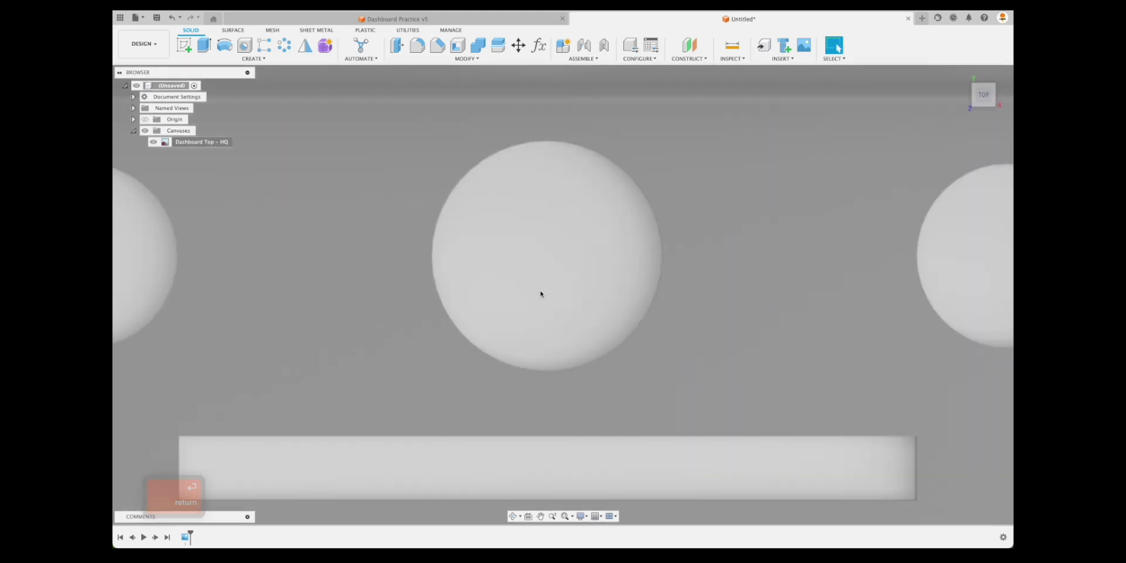
pyautogui.scroll(-5, 540, 294)
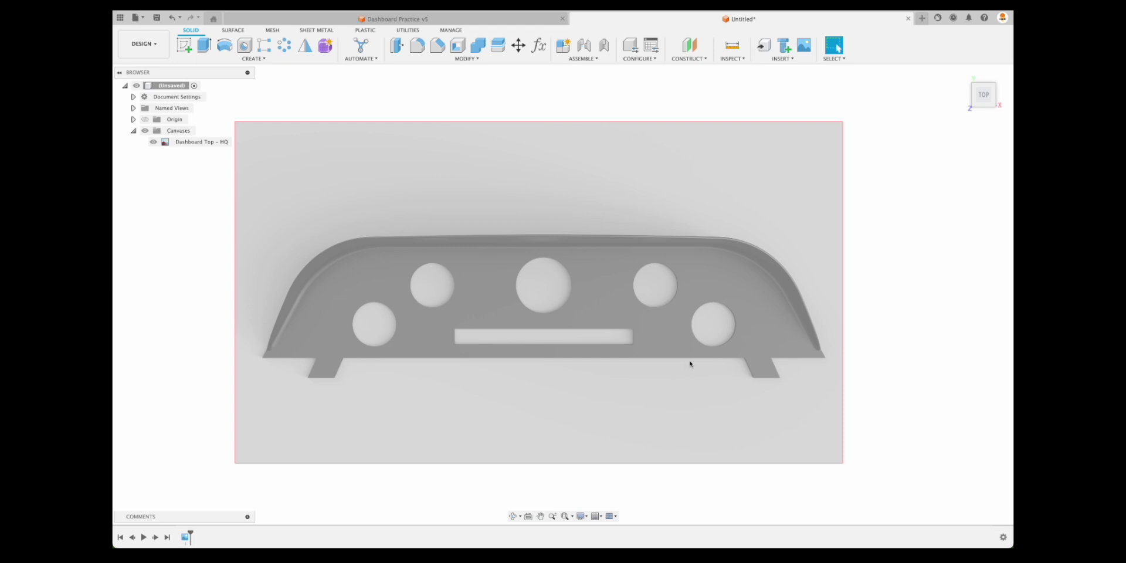
pyautogui.click(184, 45)
# Step: Create an empty sketch on the XY plane and finish it
pyautogui.click(580, 261)
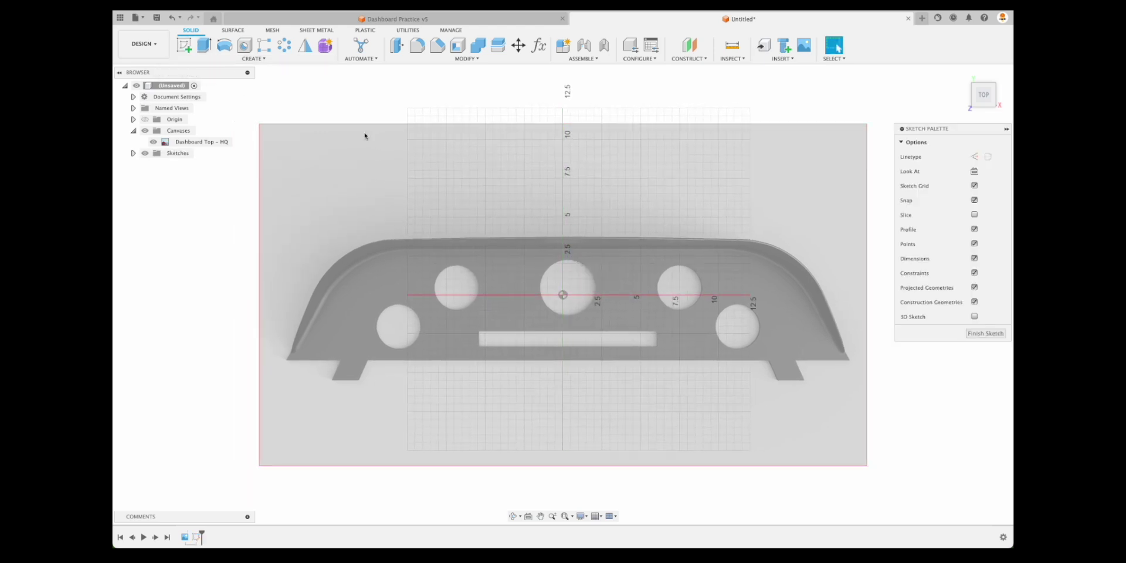
pyautogui.click(184, 45)
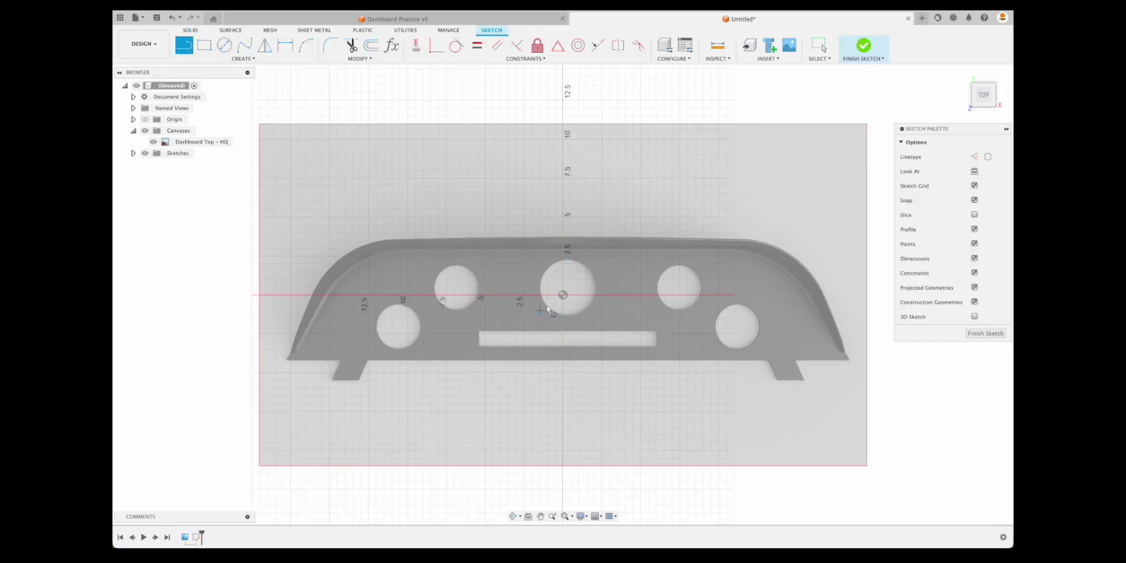
pyautogui.press('Escape')
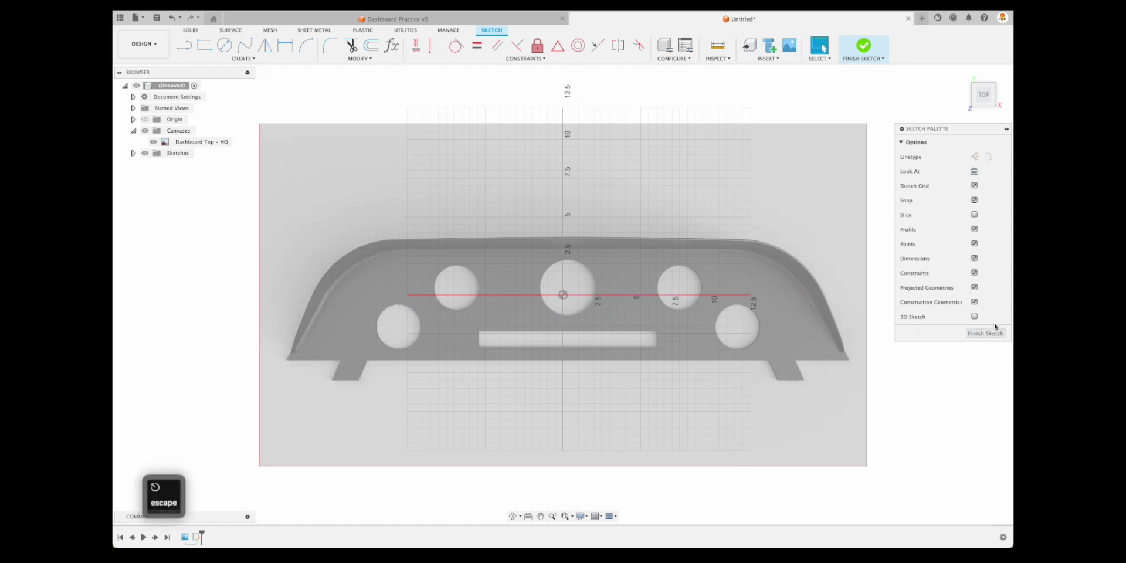
pyautogui.click(985, 333)
# Step: Move the canvas so the dashboard's bottom centre sits on the origin, then hide the Origin
pyautogui.rightClick(194, 142)
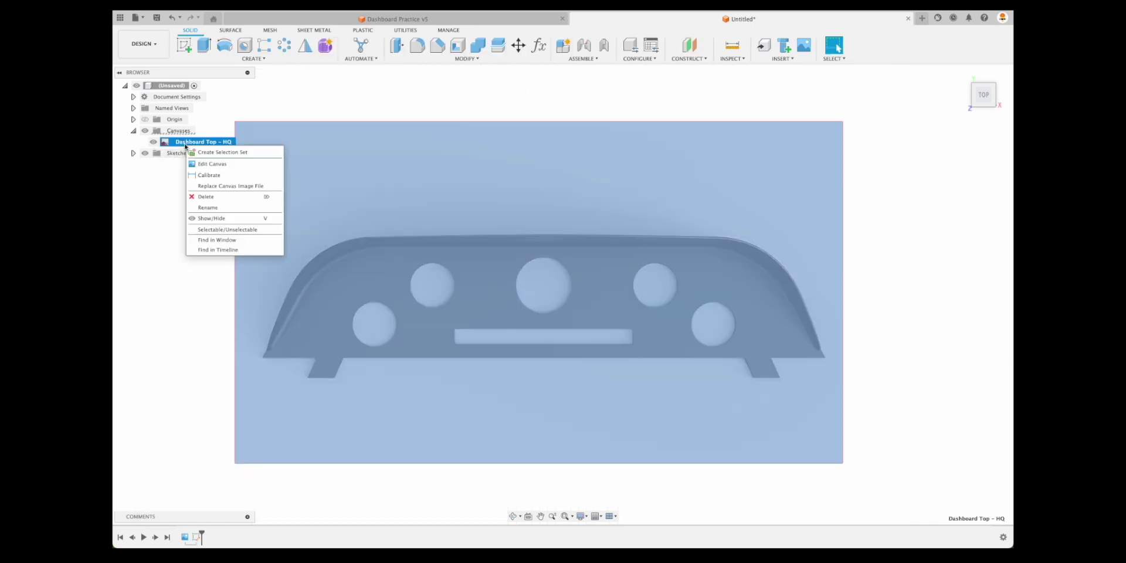
pyautogui.click(214, 159)
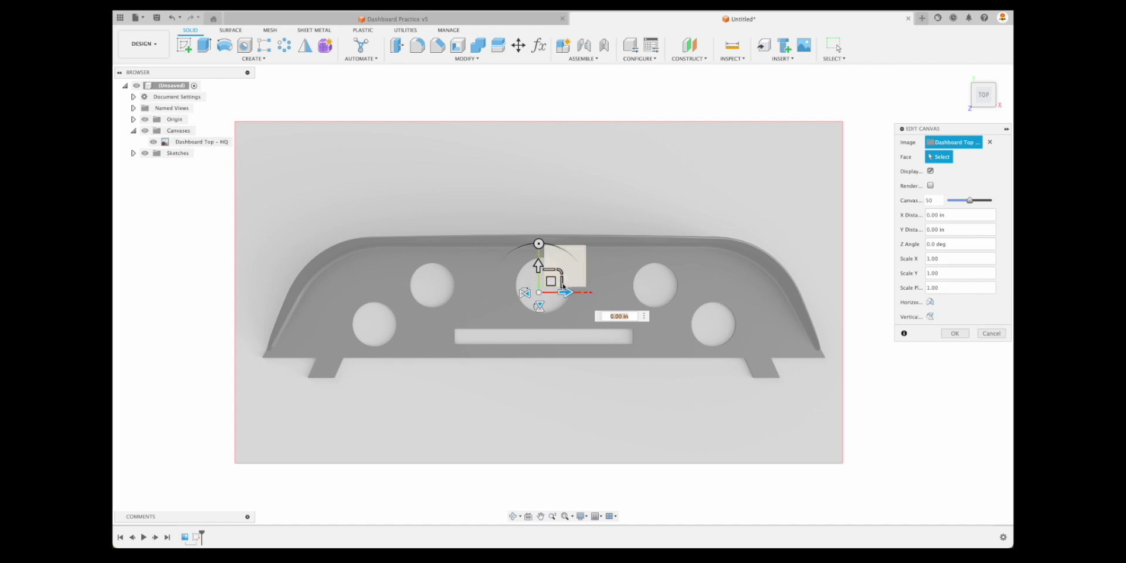
pyautogui.moveTo(551, 282); pyautogui.dragTo(547, 217)
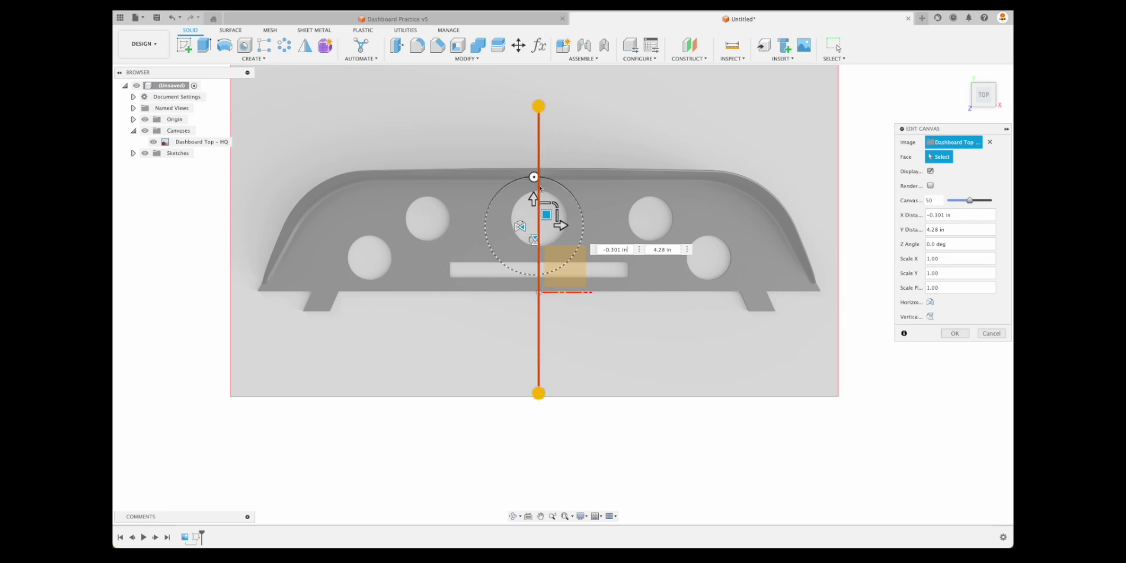
pyautogui.click(962, 332)
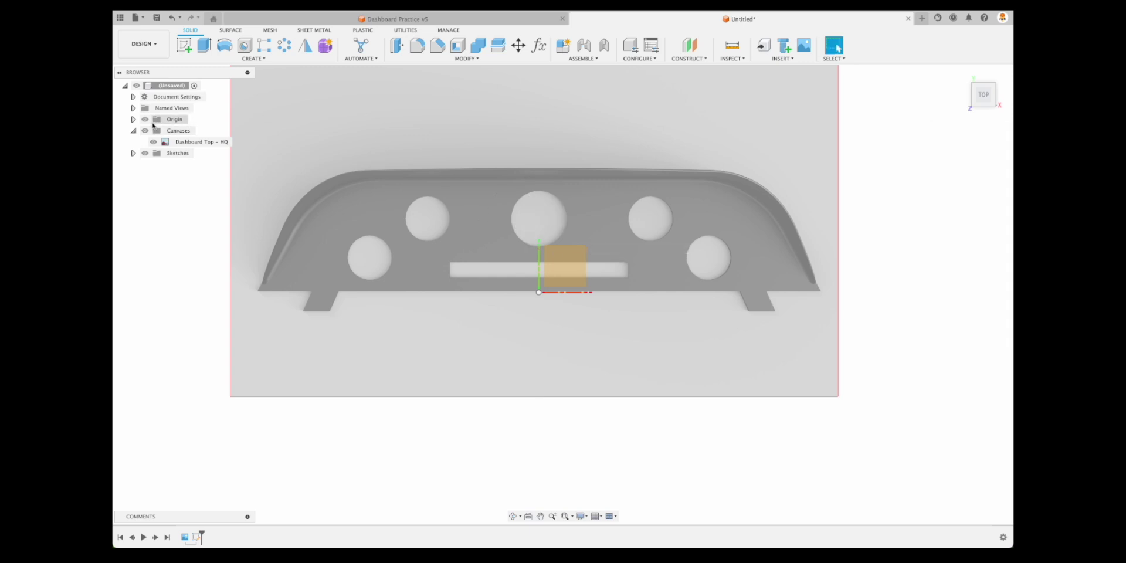
pyautogui.click(145, 119)
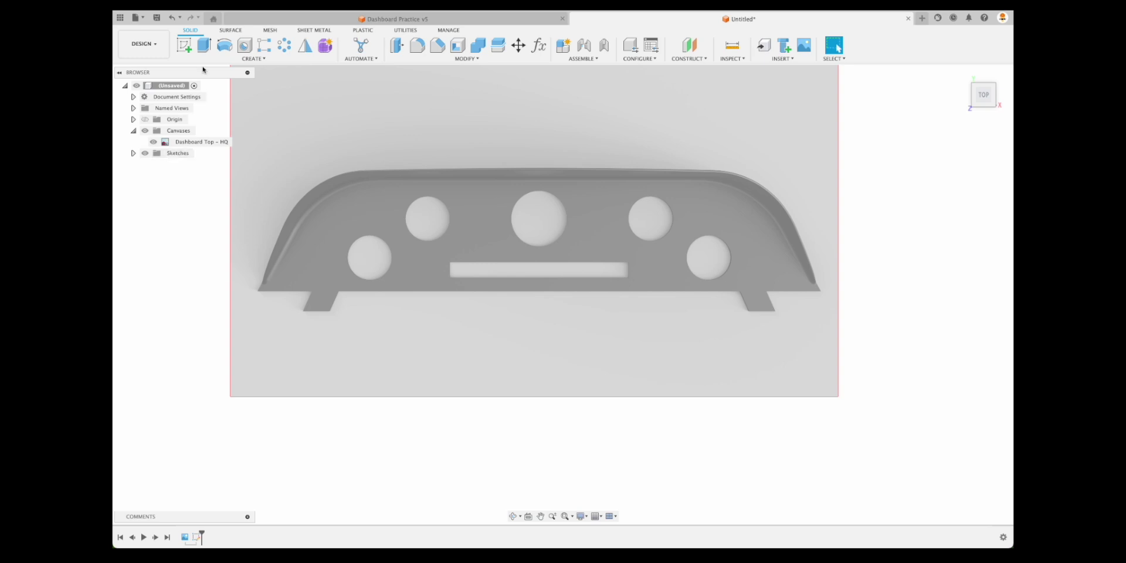
# Step: In Sketch1, trace the right-half outline from the origin, around the mounting tab, and back
pyautogui.doubleClick(196, 536)
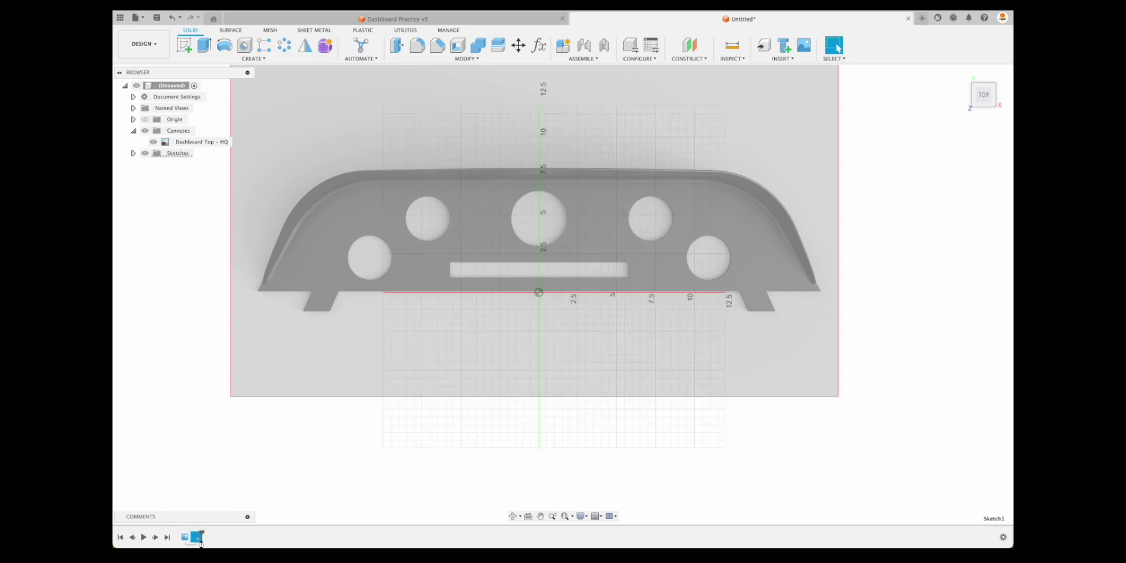
pyautogui.press('l')
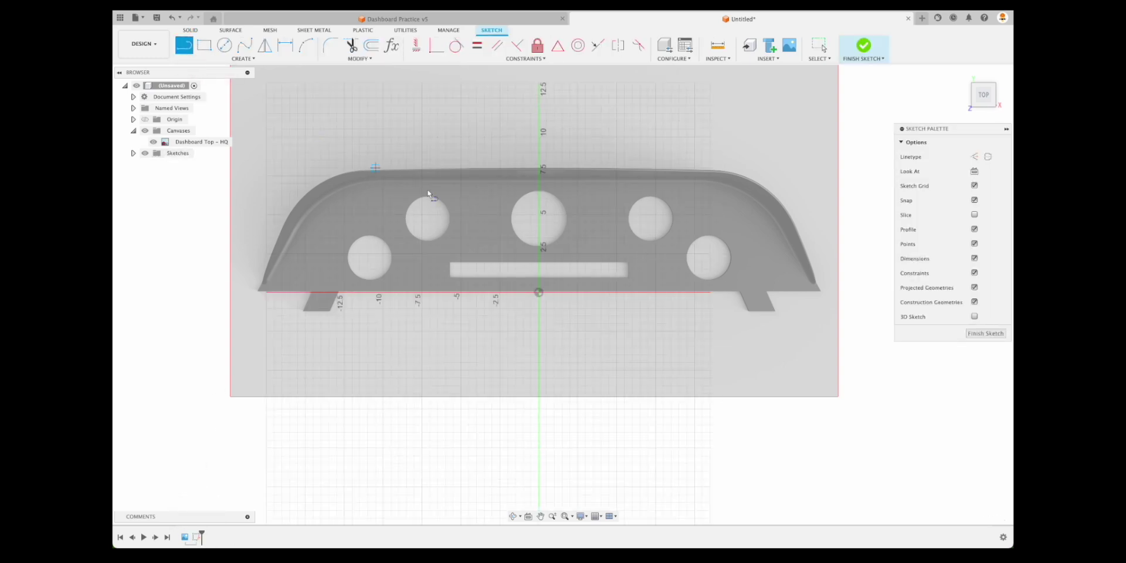
pyautogui.click(540, 292)
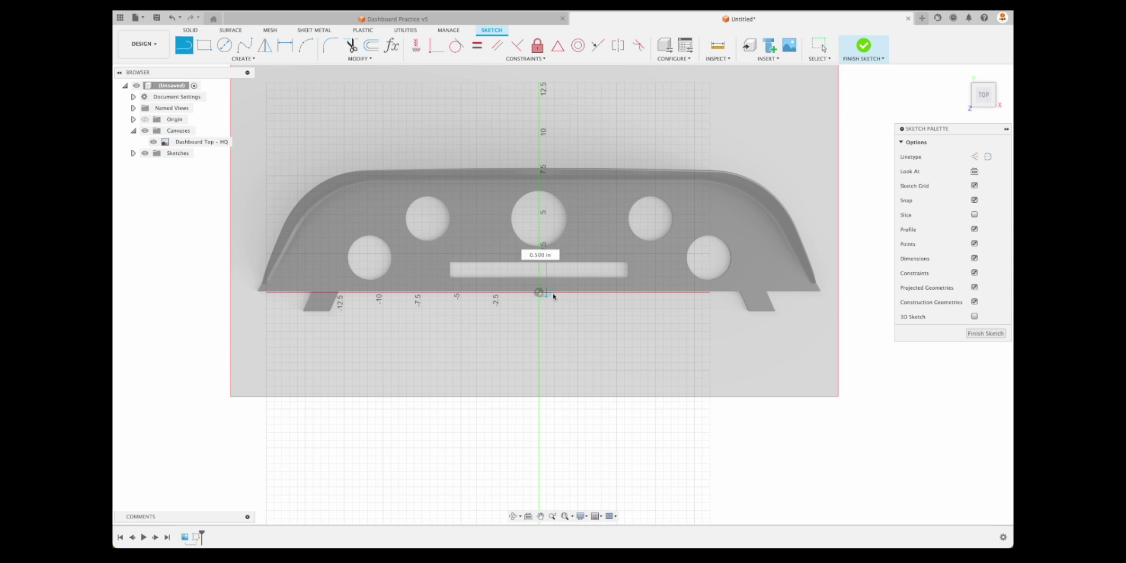
pyautogui.click(742, 293)
pyautogui.click(749, 316)
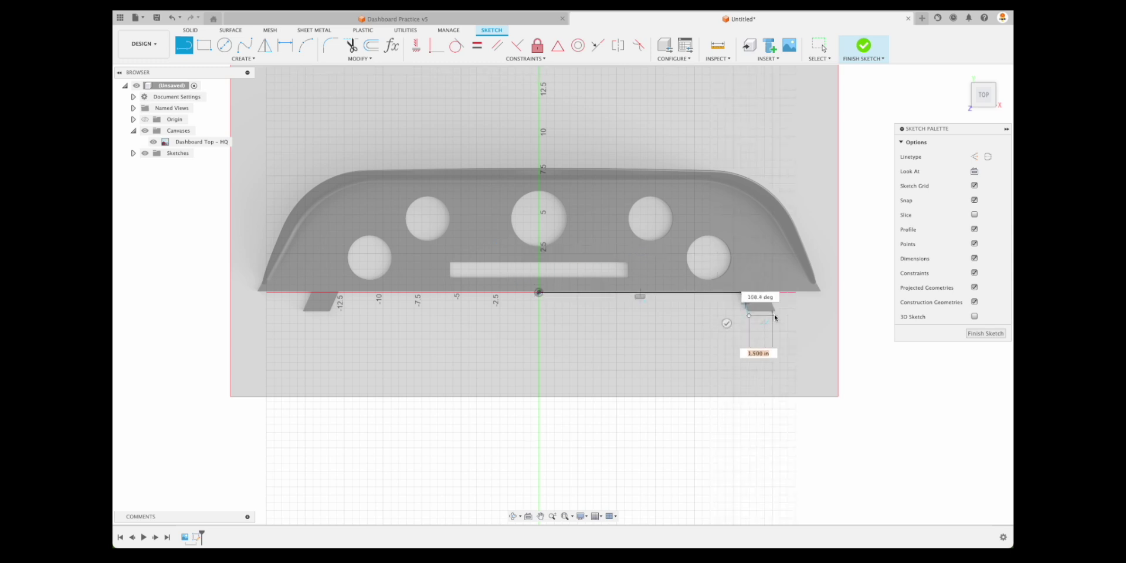
pyautogui.click(779, 316)
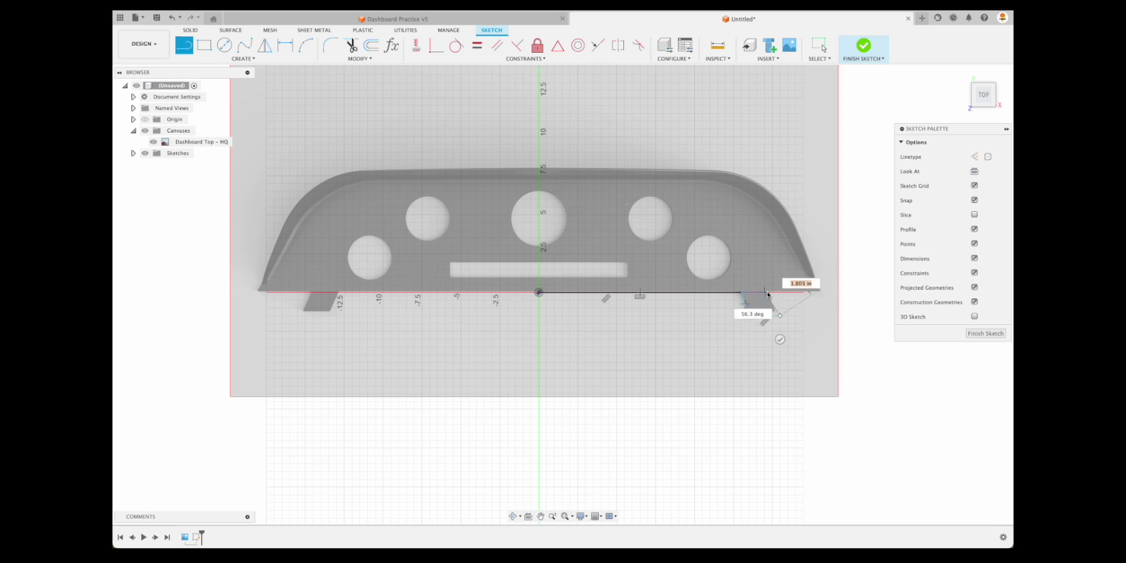
pyautogui.click(764, 292)
pyautogui.click(819, 292)
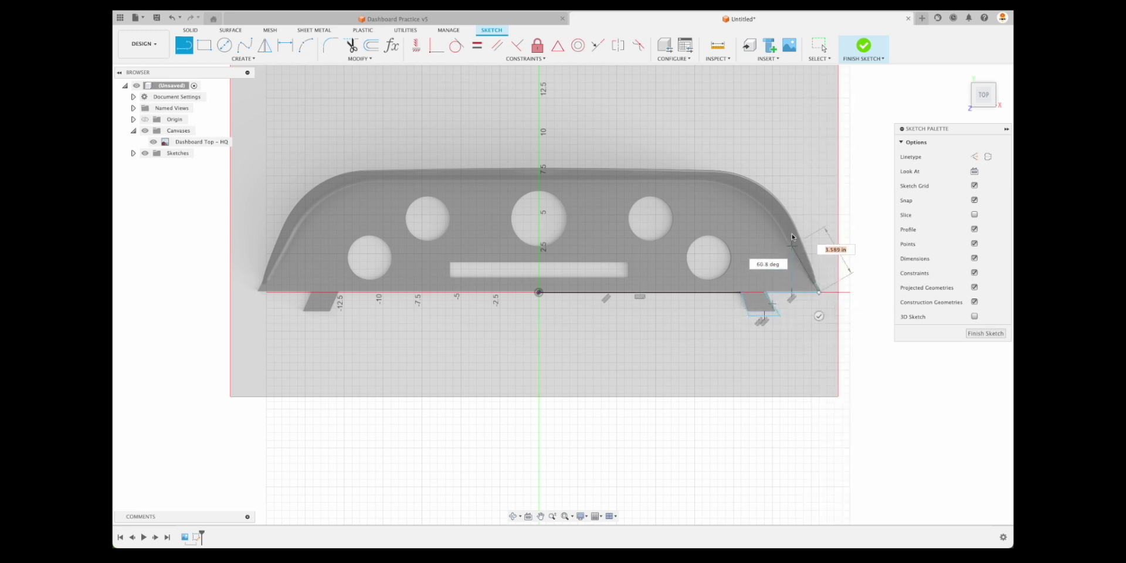
pyautogui.click(764, 184)
pyautogui.click(540, 183)
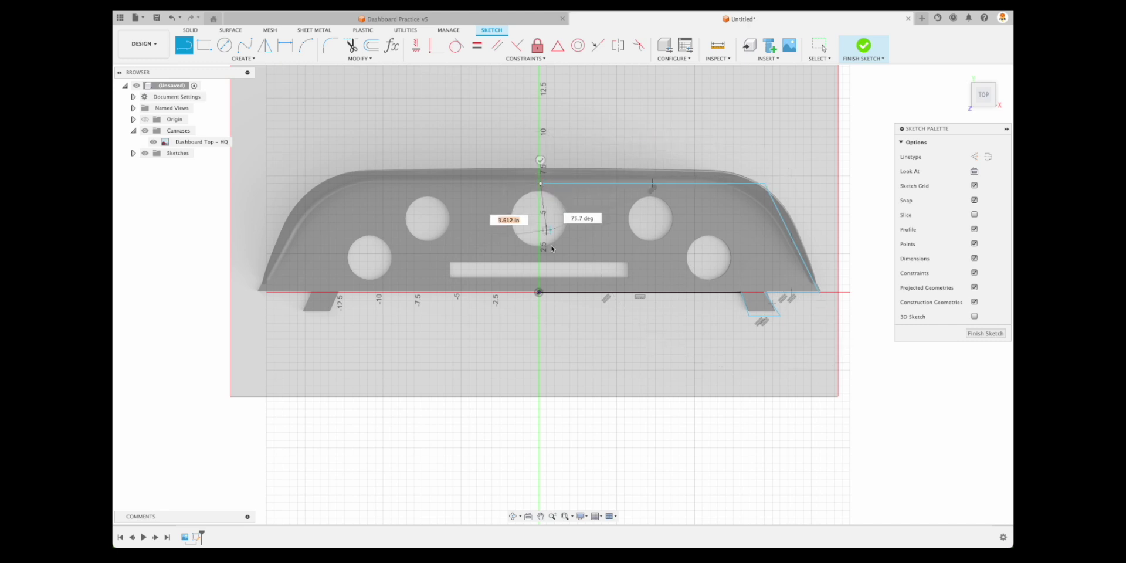
pyautogui.click(538, 292)
pyautogui.press('Escape')
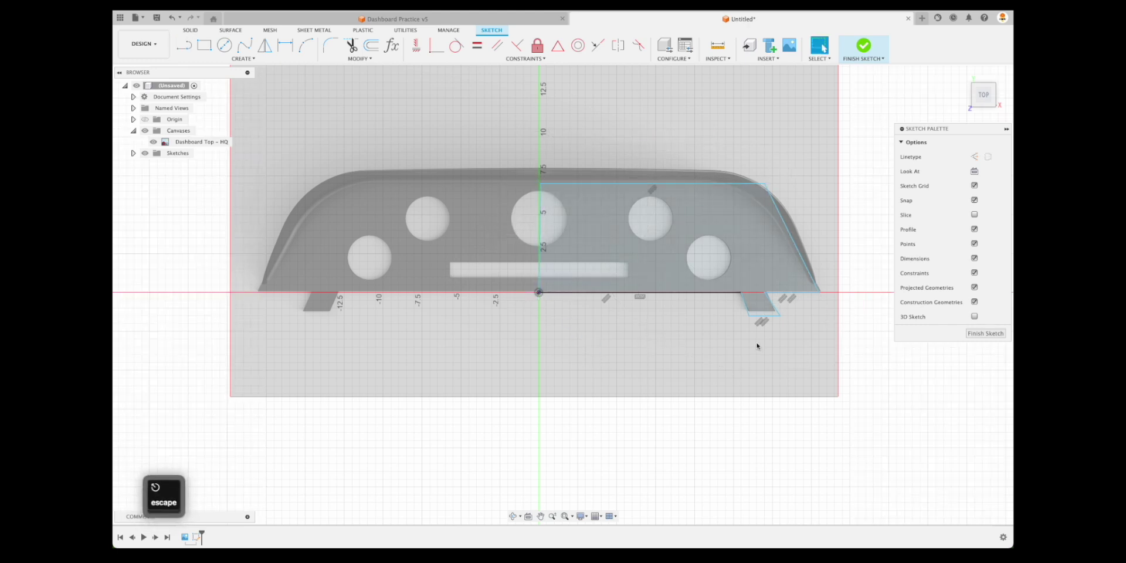
# Step: Constrain the centre edge vertical and the top edge horizontal
pyautogui.scroll(3, 838, 248)
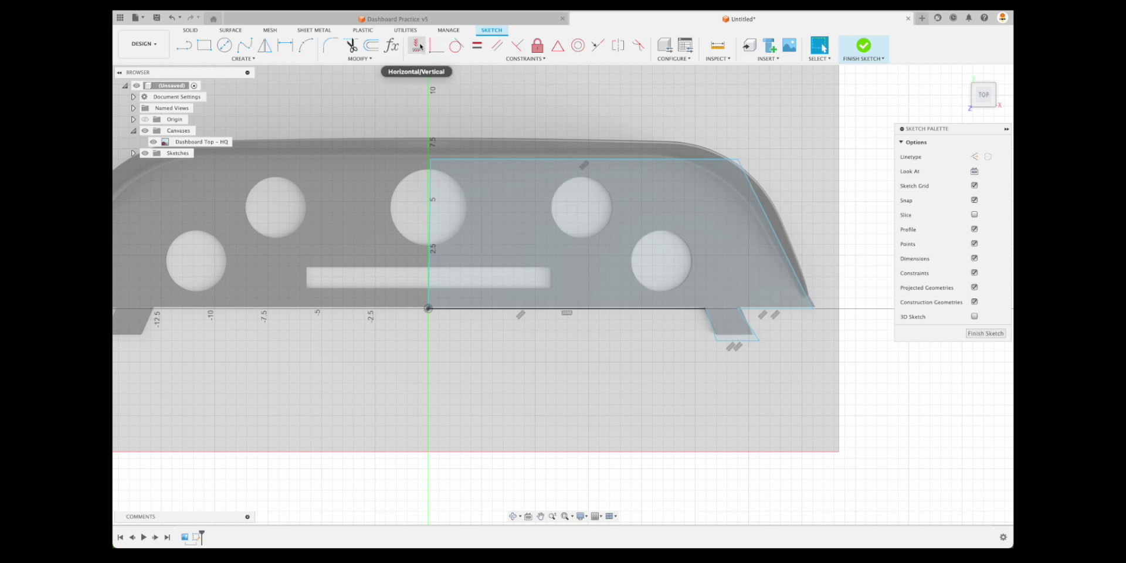
pyautogui.click(417, 45)
pyautogui.click(429, 206)
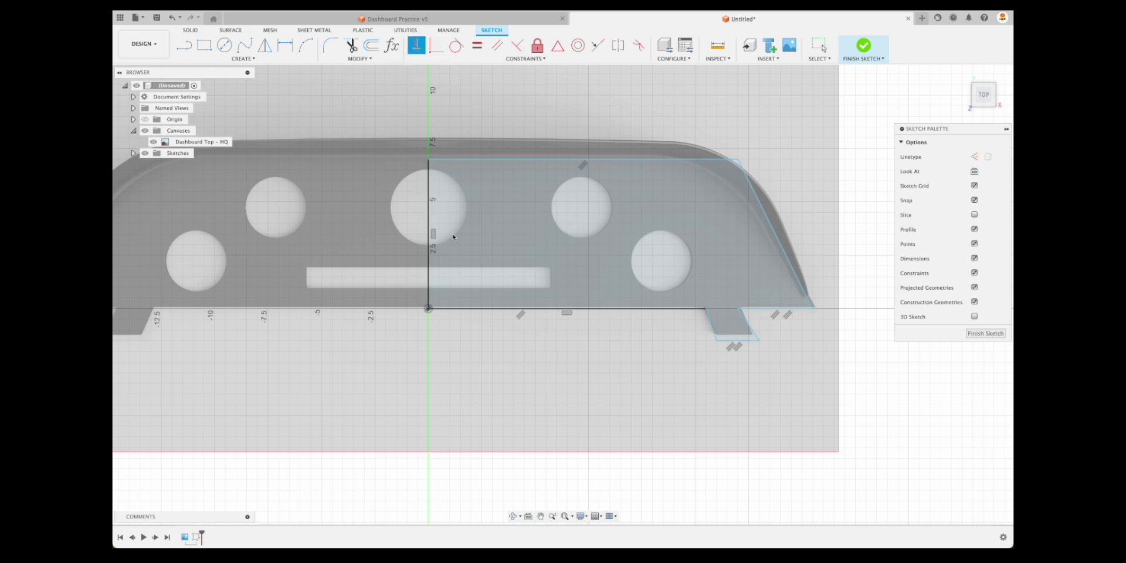
pyautogui.click(522, 160)
pyautogui.press('Escape')
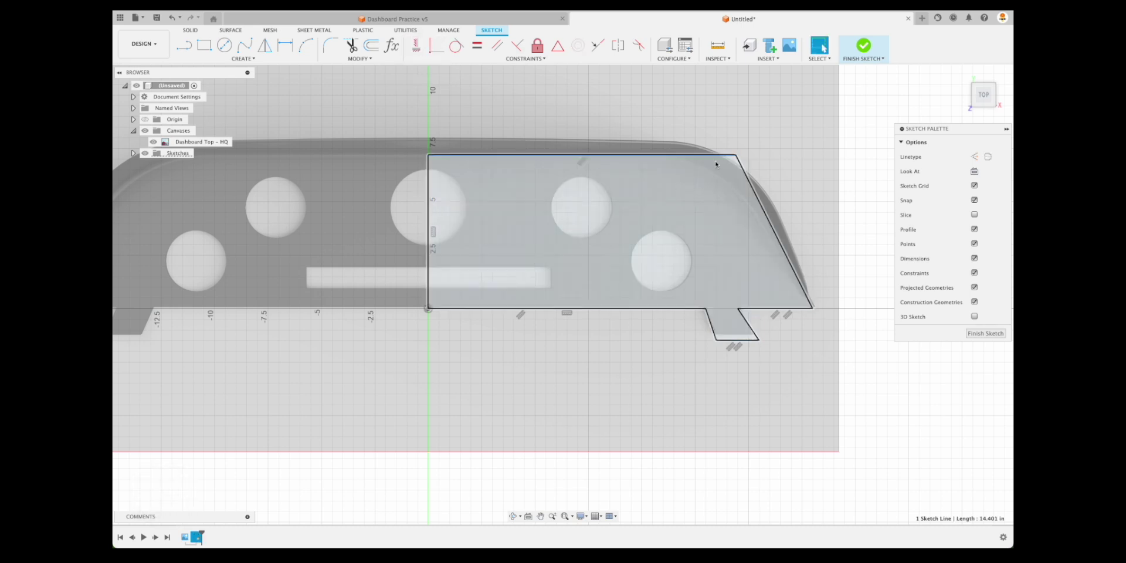
# Step: Drag the top-right and baseline corners to follow the image outline
pyautogui.moveTo(736, 155); pyautogui.dragTo(720, 159)
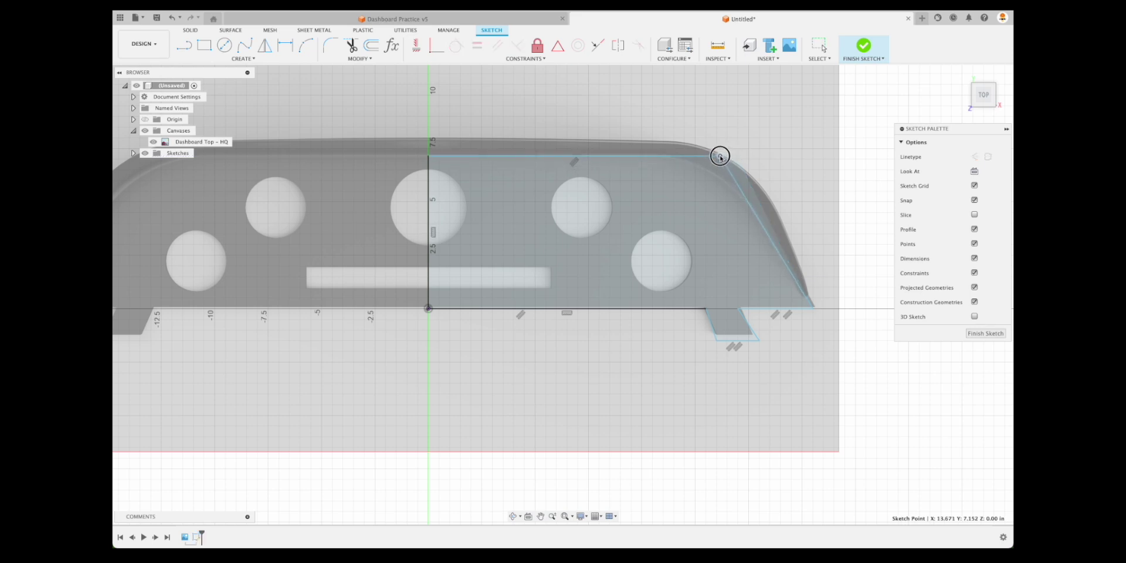
pyautogui.moveTo(720, 154)
pyautogui.mouseDown()
pyautogui.moveTo(728, 158)
pyautogui.moveTo(715, 159)
pyautogui.mouseUp()
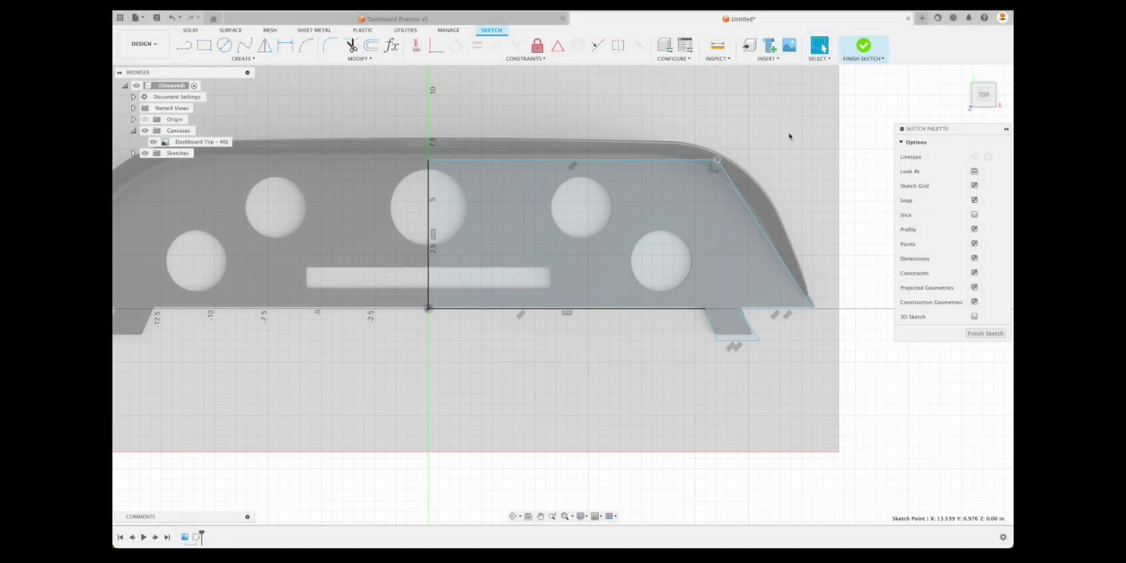
pyautogui.moveTo(718, 158)
pyautogui.mouseDown()
pyautogui.moveTo(730, 156)
pyautogui.moveTo(716, 157)
pyautogui.mouseUp()
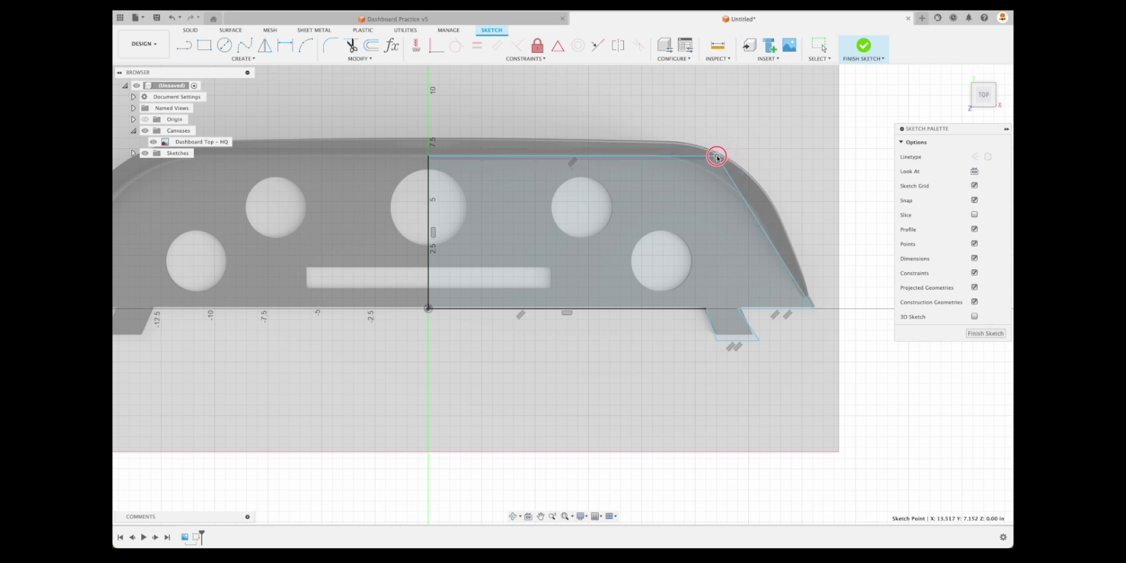
pyautogui.moveTo(717, 157); pyautogui.dragTo(716, 156)
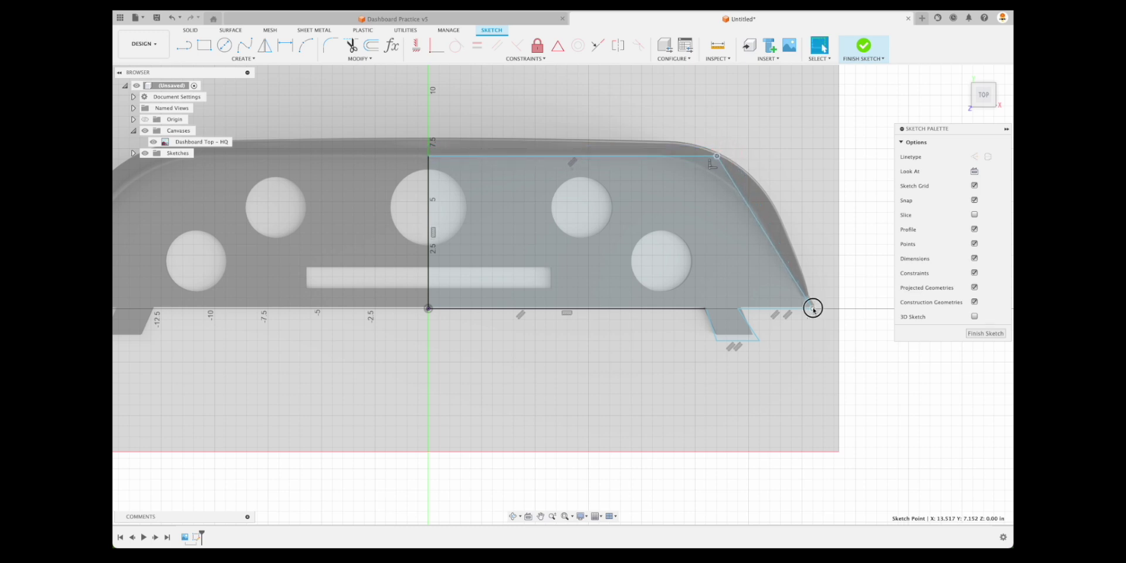
pyautogui.keyDown('super'); pyautogui.moveTo(812, 308); pyautogui.dragTo(814, 306); pyautogui.keyUp('super')
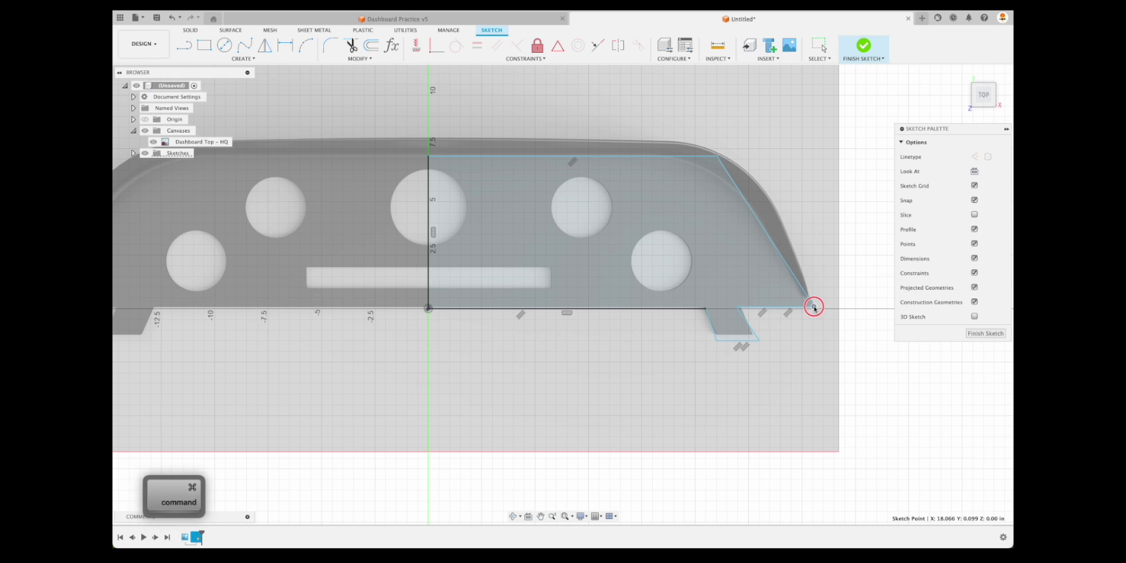
pyautogui.keyDown('super'); pyautogui.click(753, 339); pyautogui.keyUp('super')
pyautogui.keyDown('super'); pyautogui.click(739, 308); pyautogui.keyUp('super')
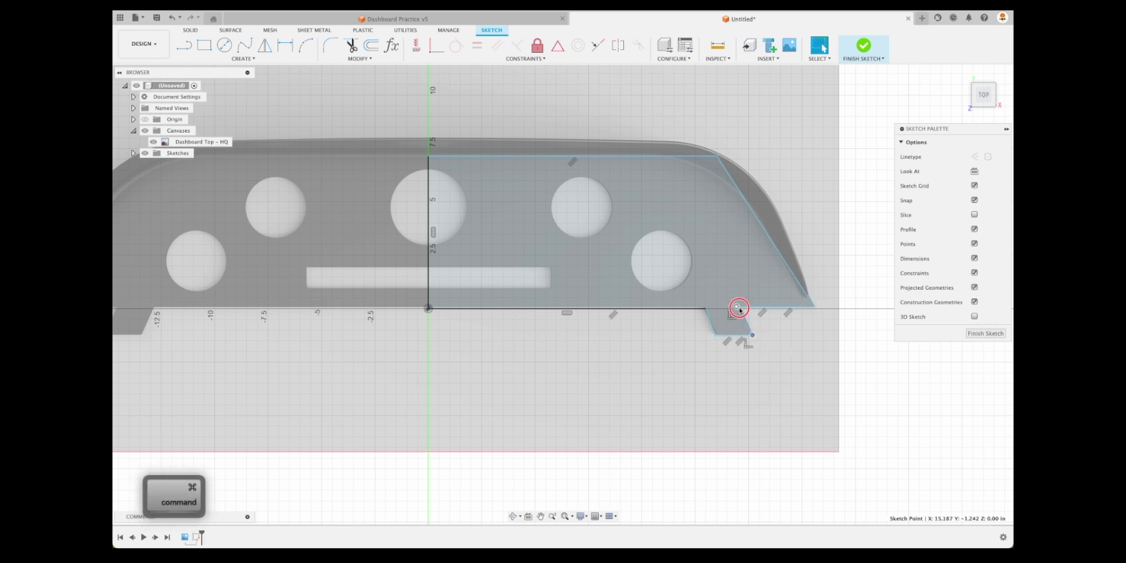
pyautogui.click(795, 375)
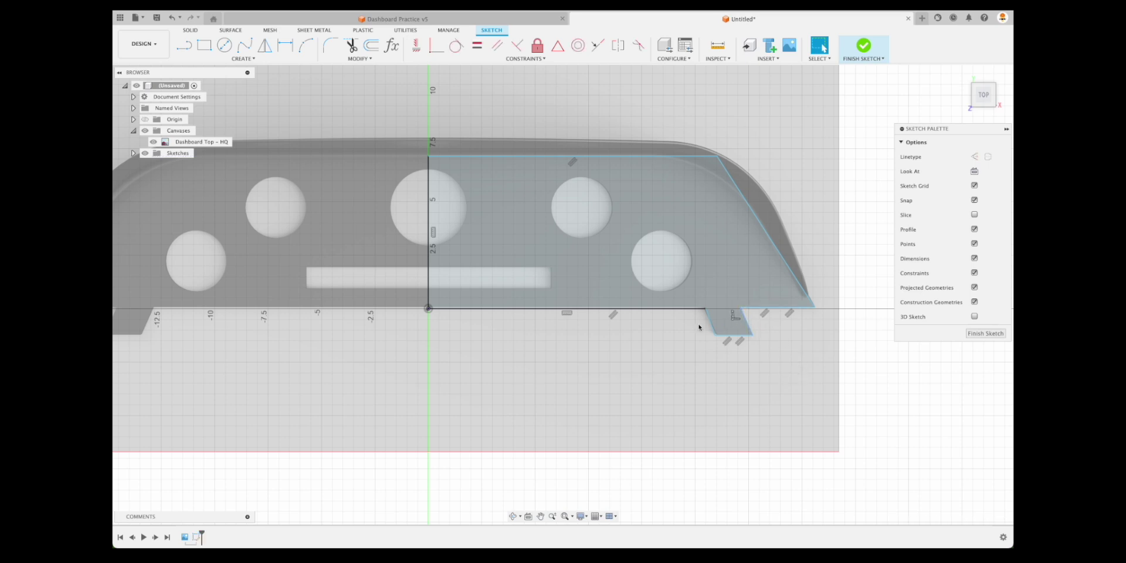
# Step: Make the two slanted tab edges parallel
pyautogui.click(499, 50)
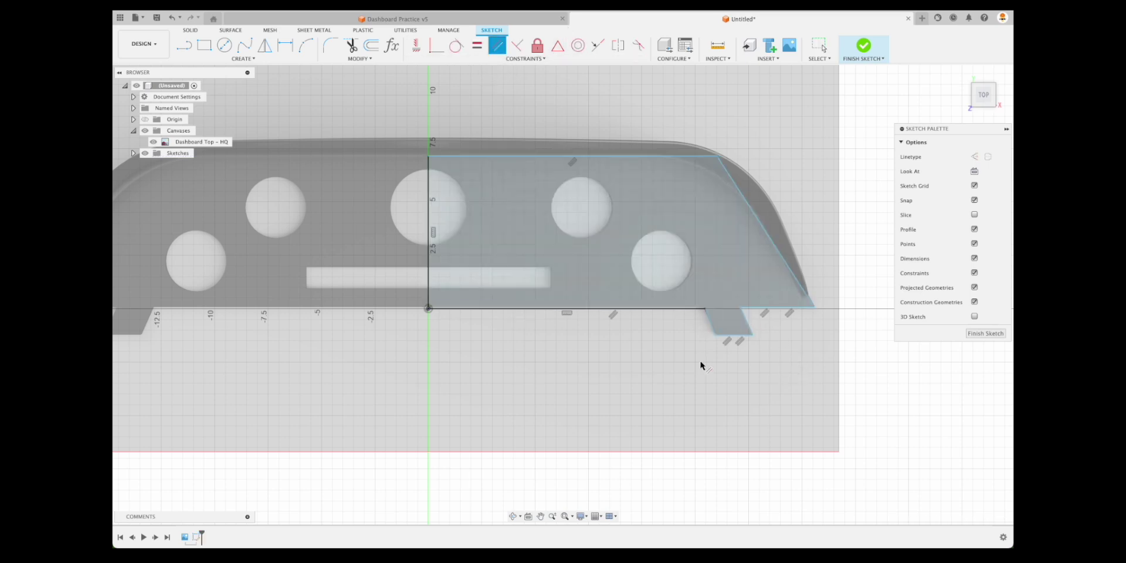
pyautogui.click(711, 327)
pyautogui.click(751, 336)
pyautogui.press('Escape')
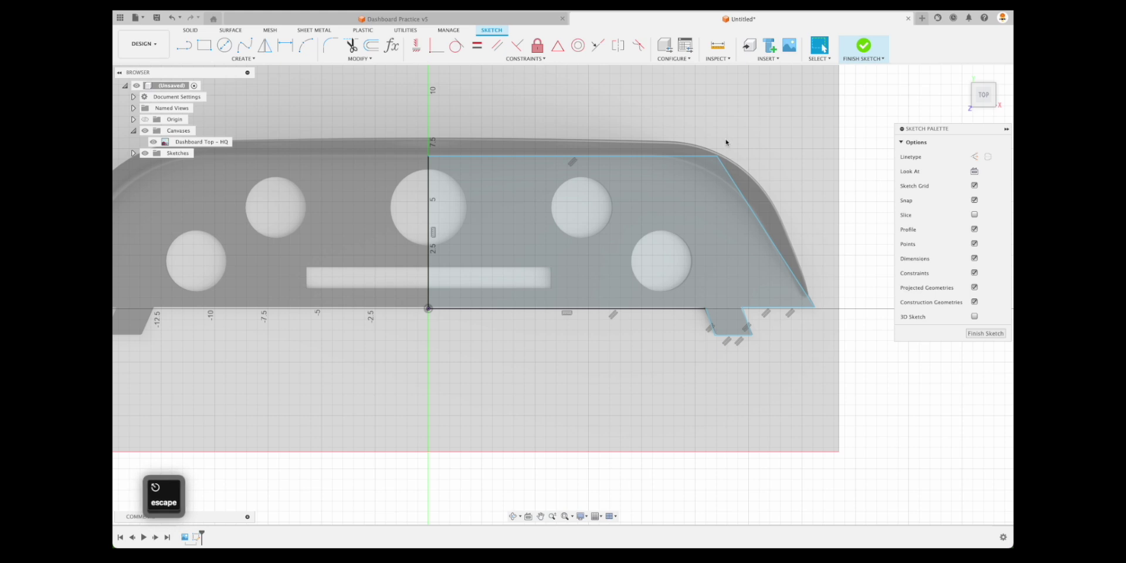
# Step: Fillet the top-right corner with a 6.00 in radius and finish the sketch
pyautogui.click(335, 49)
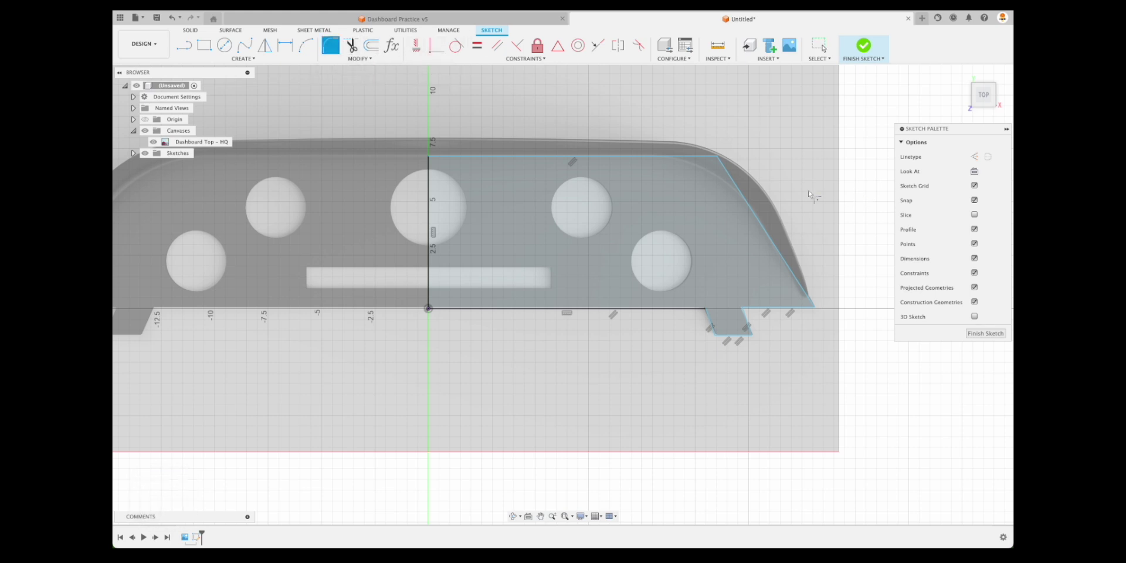
pyautogui.click(717, 158)
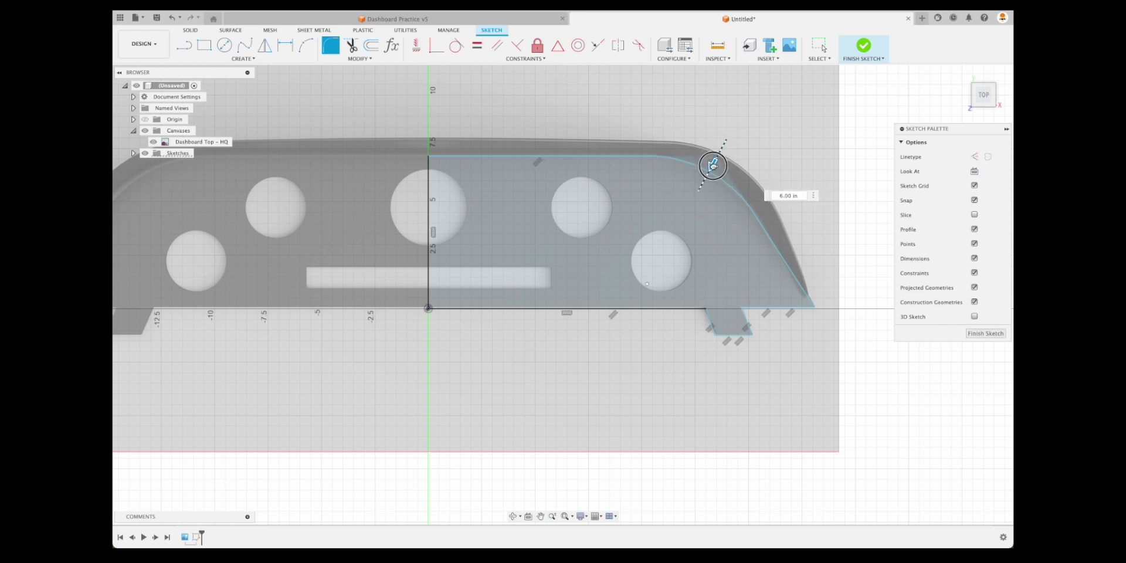
pyautogui.click(985, 333)
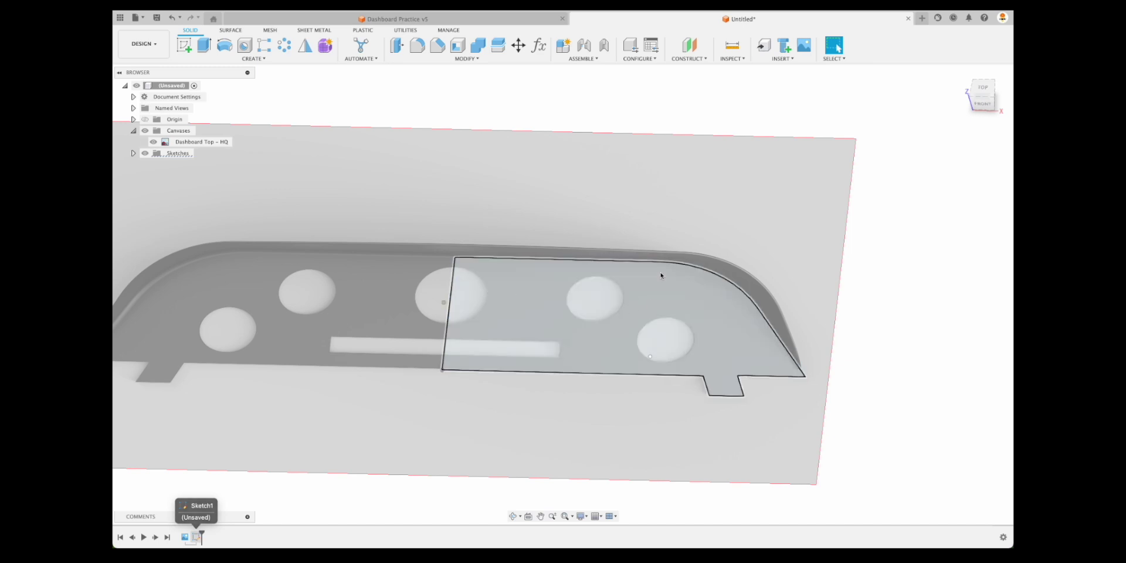
# Step: Extrude the half outline -0.2 in downward as a new solid body
pyautogui.keyDown('shift'); pyautogui.moveTo(878, 283); pyautogui.dragTo(869, 264, button='middle'); pyautogui.keyUp('shift')
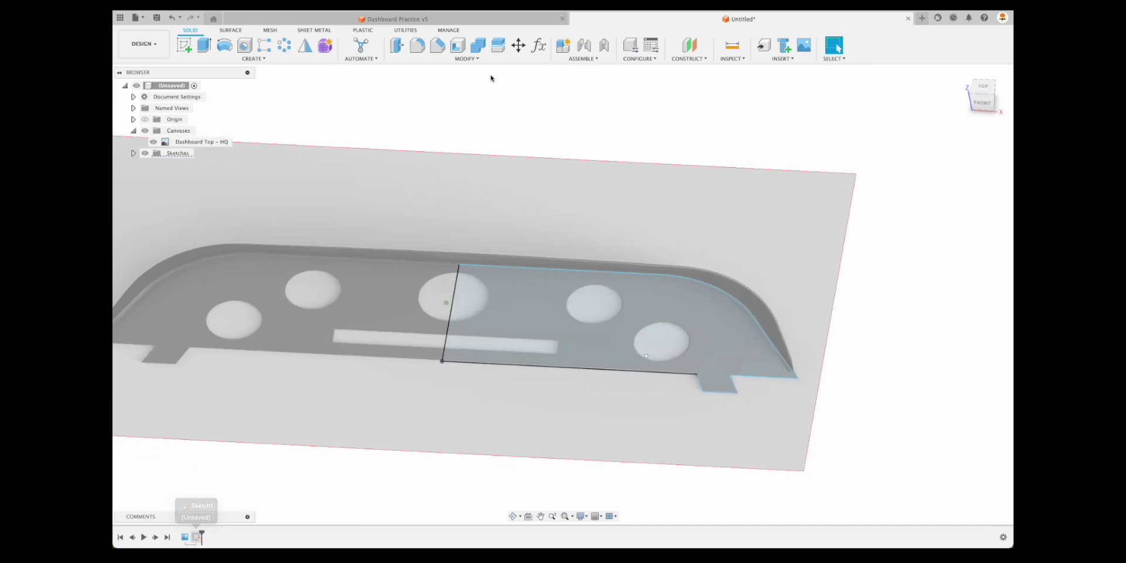
pyautogui.click(204, 46)
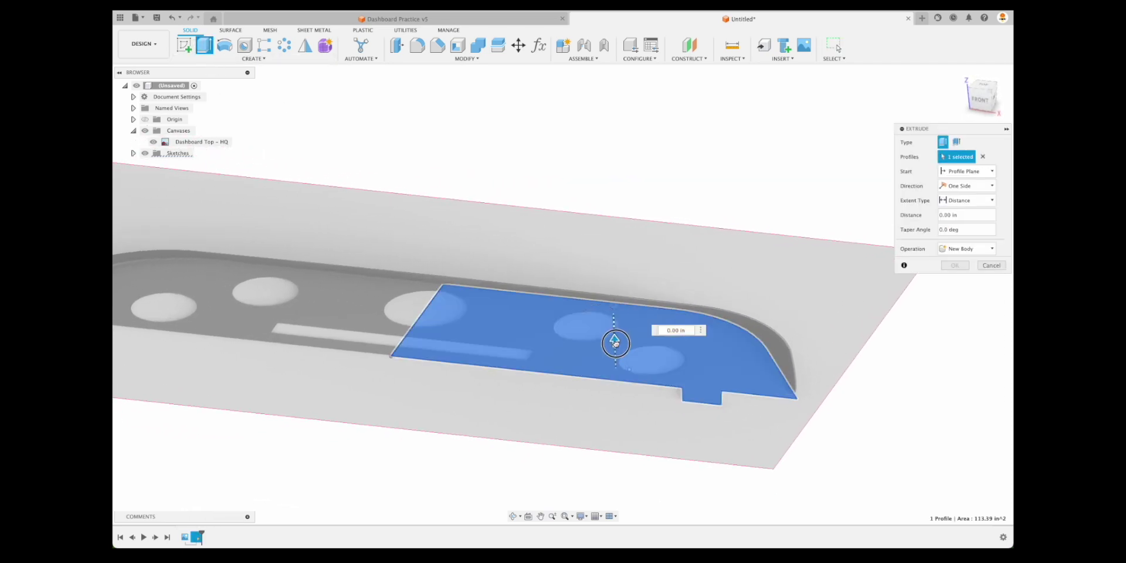
pyautogui.moveTo(614, 341); pyautogui.dragTo(615, 366)
pyautogui.write('-.25')
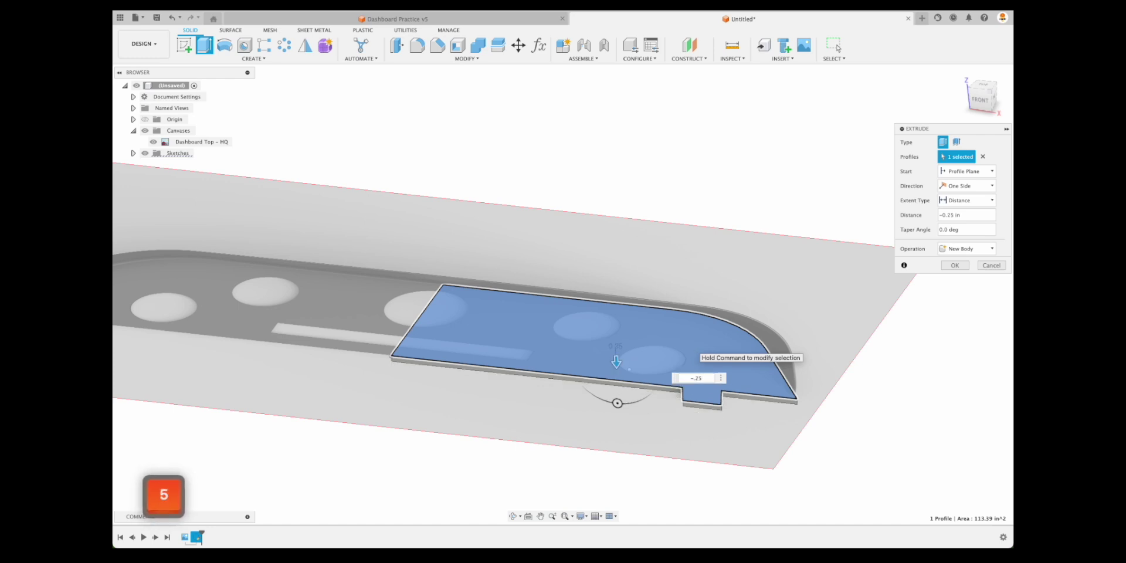
pyautogui.press('Return')
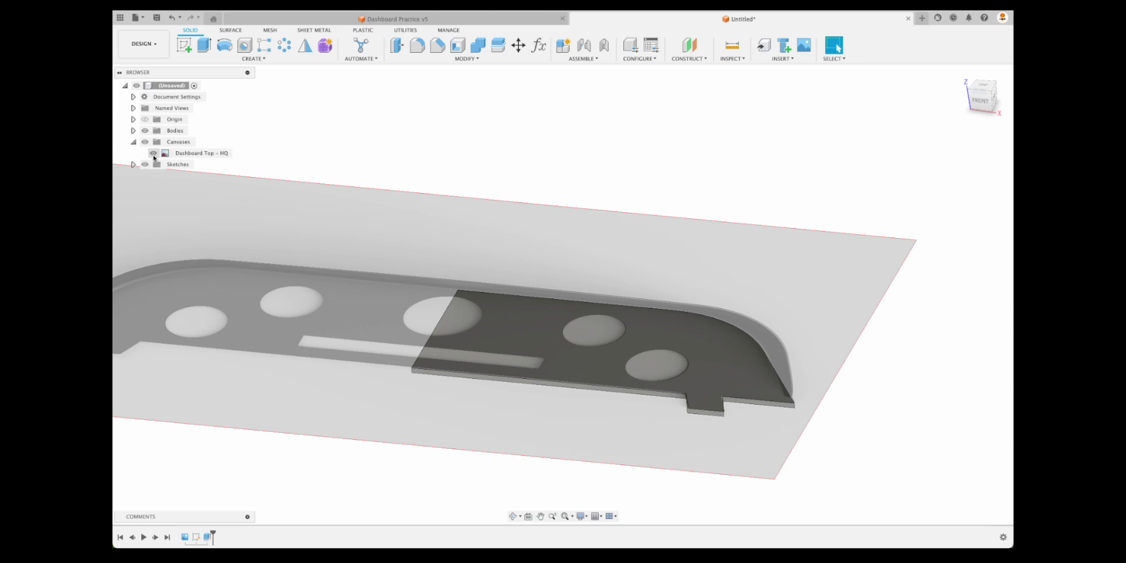
# Step: Hide the Dashboard Top - HQ canvas and orbit to see the plate's thickness
pyautogui.click(153, 154)
pyautogui.keyDown('shift'); pyautogui.scroll(5, 512, 165); pyautogui.keyUp('shift')
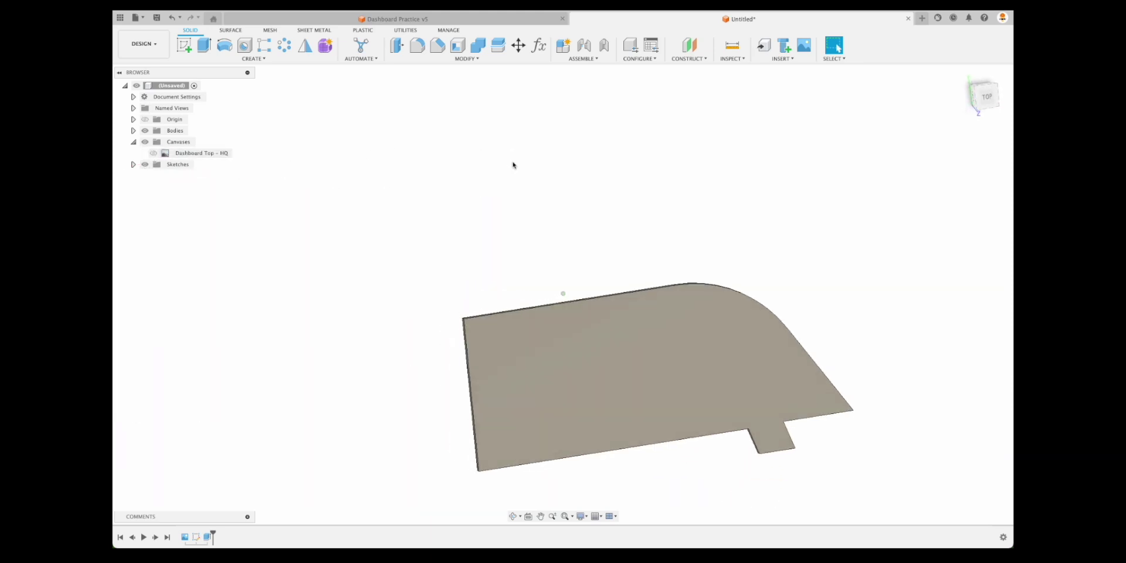
pyautogui.keyDown('shift'); pyautogui.moveTo(513, 166); pyautogui.dragTo(883, 333, button='middle'); pyautogui.keyUp('shift')
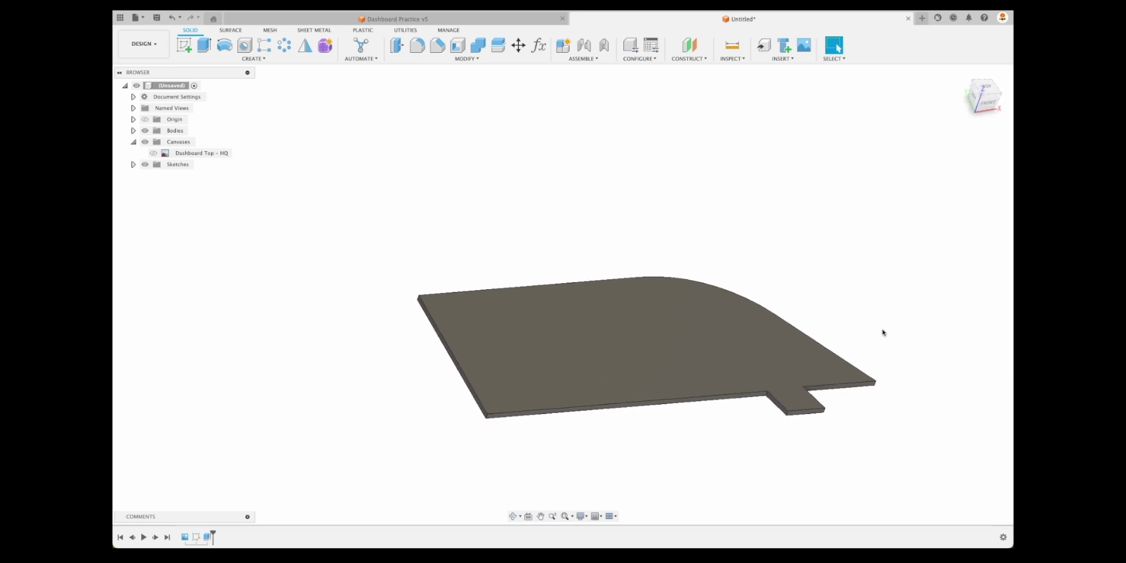
pyautogui.keyDown('shift'); pyautogui.scroll(-3, 564, 206); pyautogui.keyUp('shift')
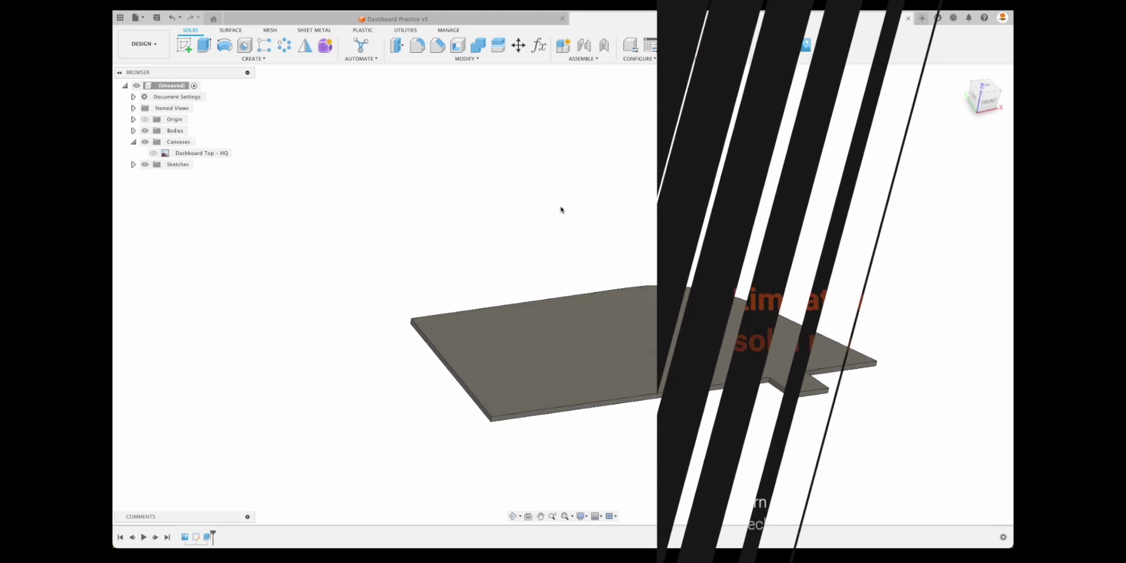
# Step: On the plate's top face, offset the top line, corner arc and slanted side -0.2 in inward
pyautogui.click(184, 45)
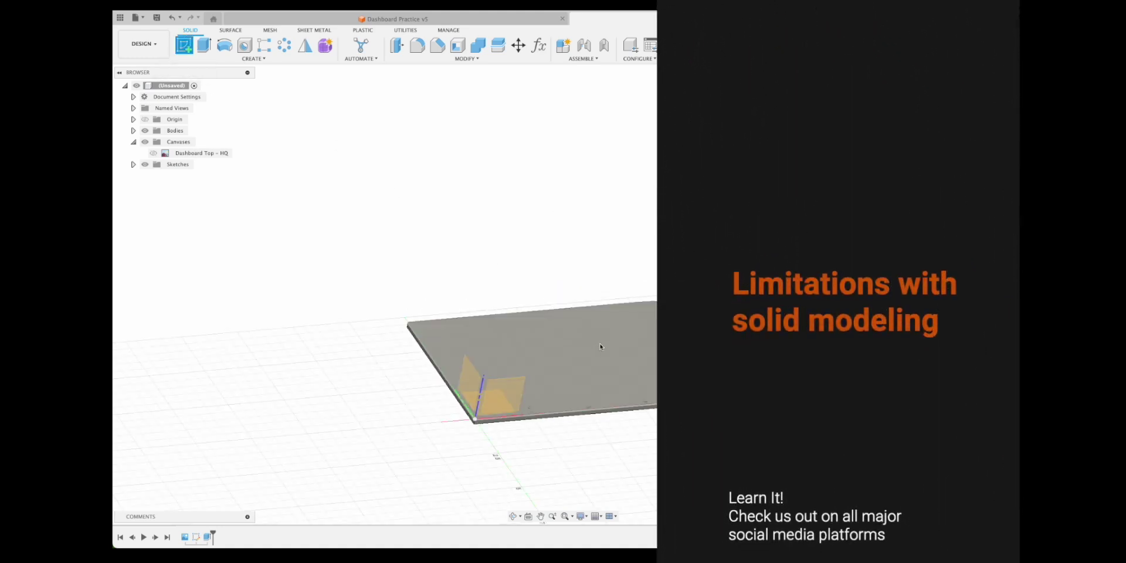
pyautogui.click(601, 346)
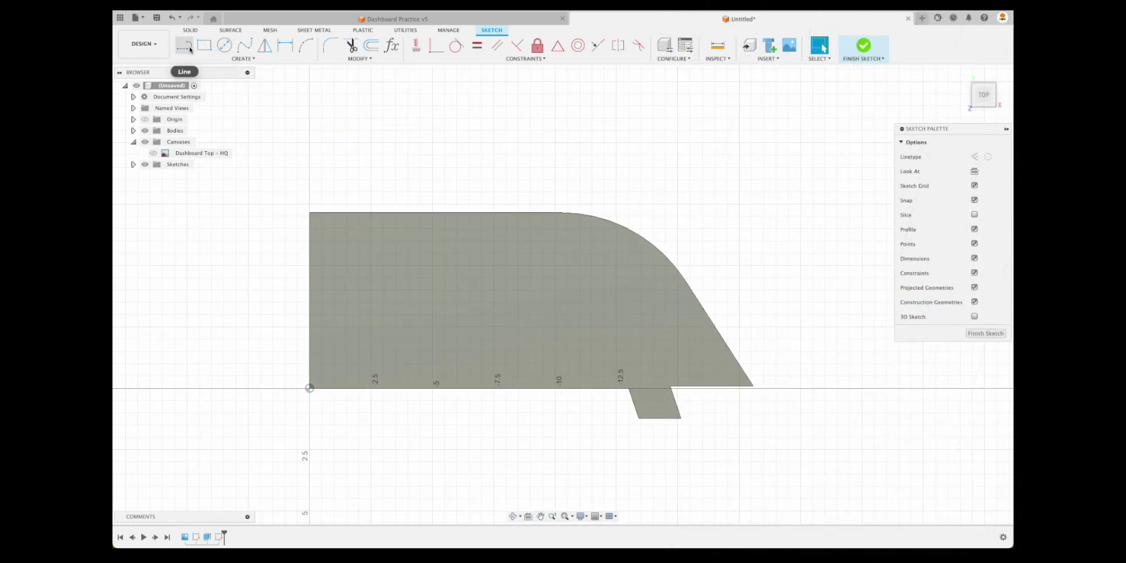
pyautogui.click(371, 45)
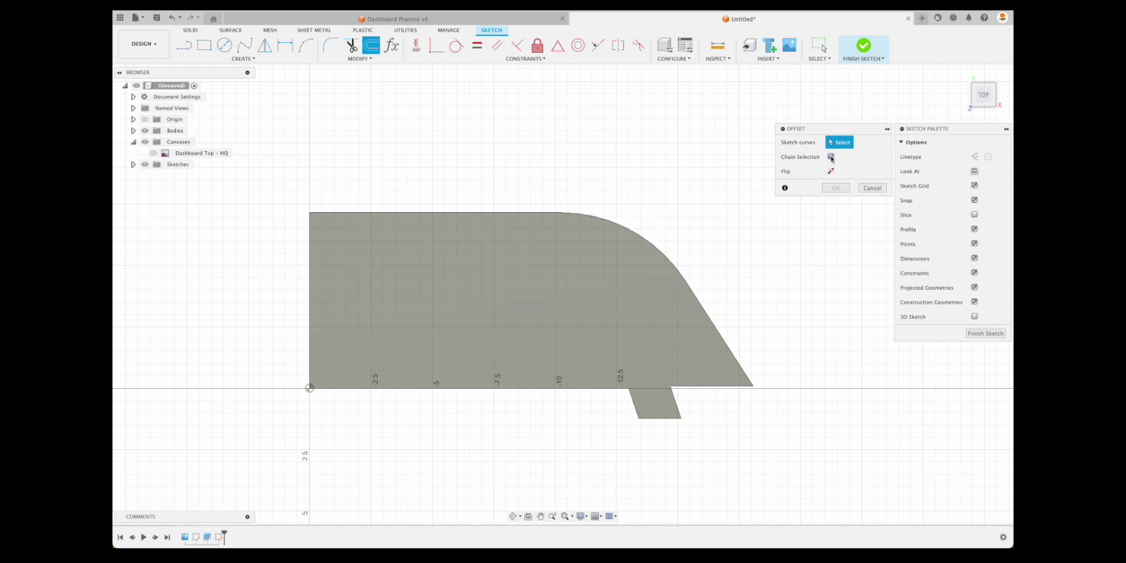
pyautogui.click(488, 213)
pyautogui.click(589, 215)
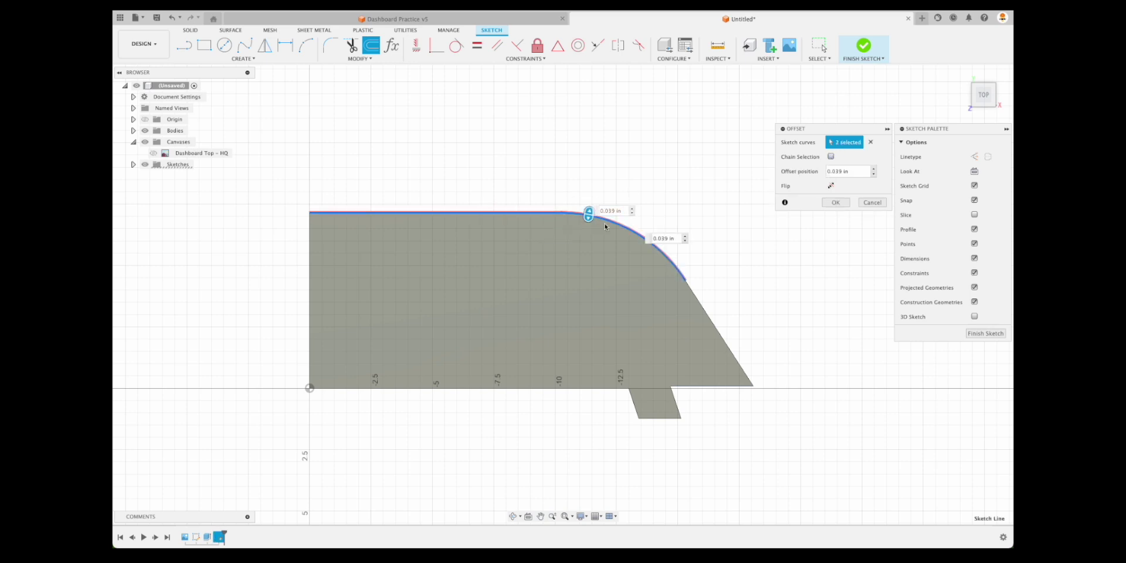
pyautogui.click(692, 289)
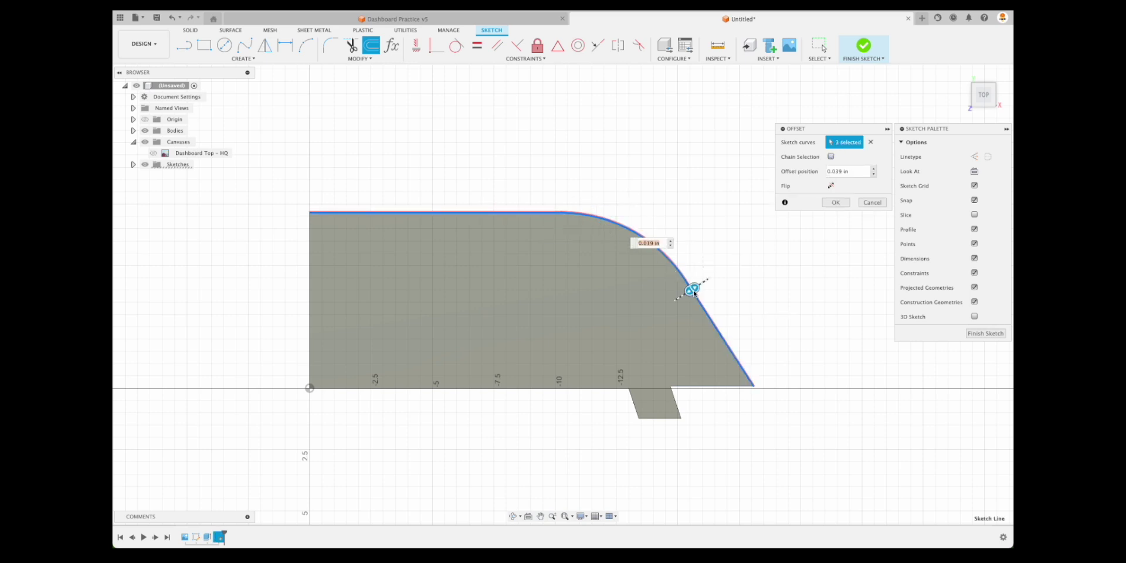
pyautogui.moveTo(693, 289); pyautogui.dragTo(688, 295)
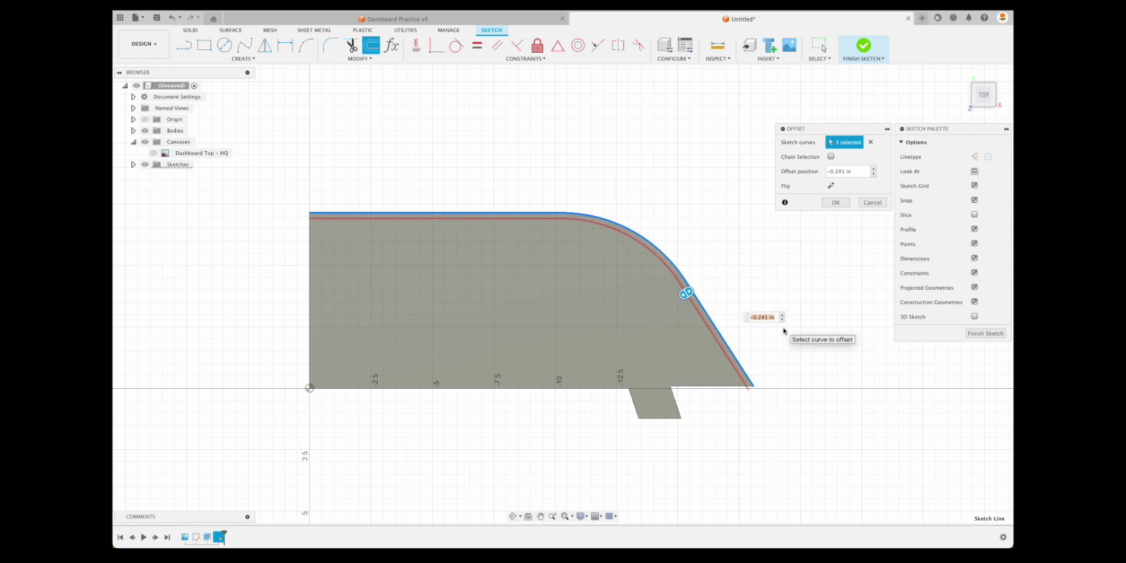
pyautogui.write('-.2')
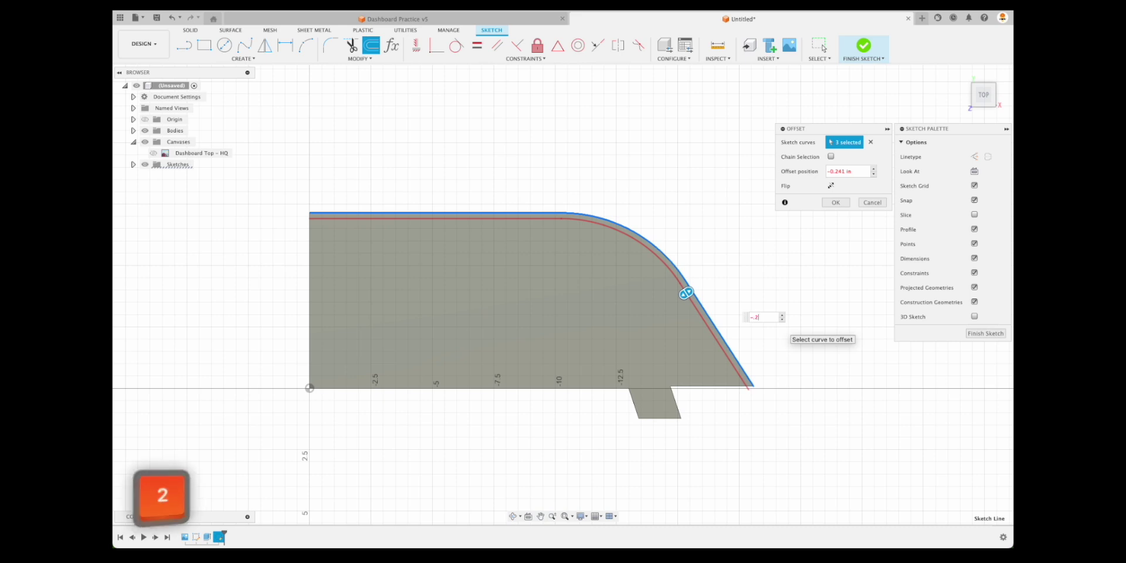
pyautogui.press('Return')
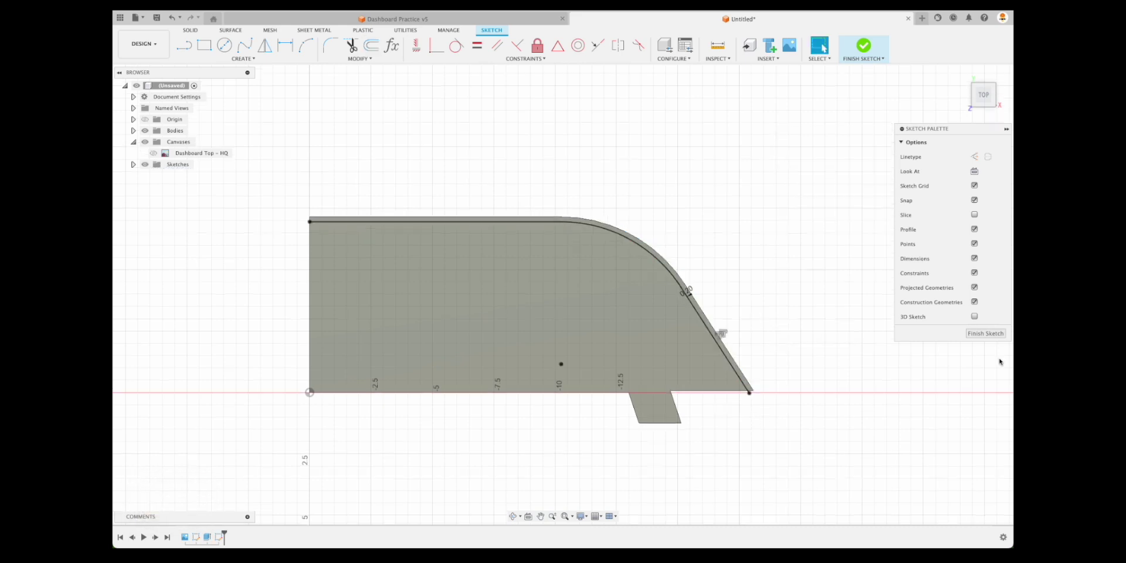
pyautogui.click(985, 333)
# Step: Extrude the offset strip 7.00 in upward, joined to the base plate
pyautogui.scroll(5, 839, 276)
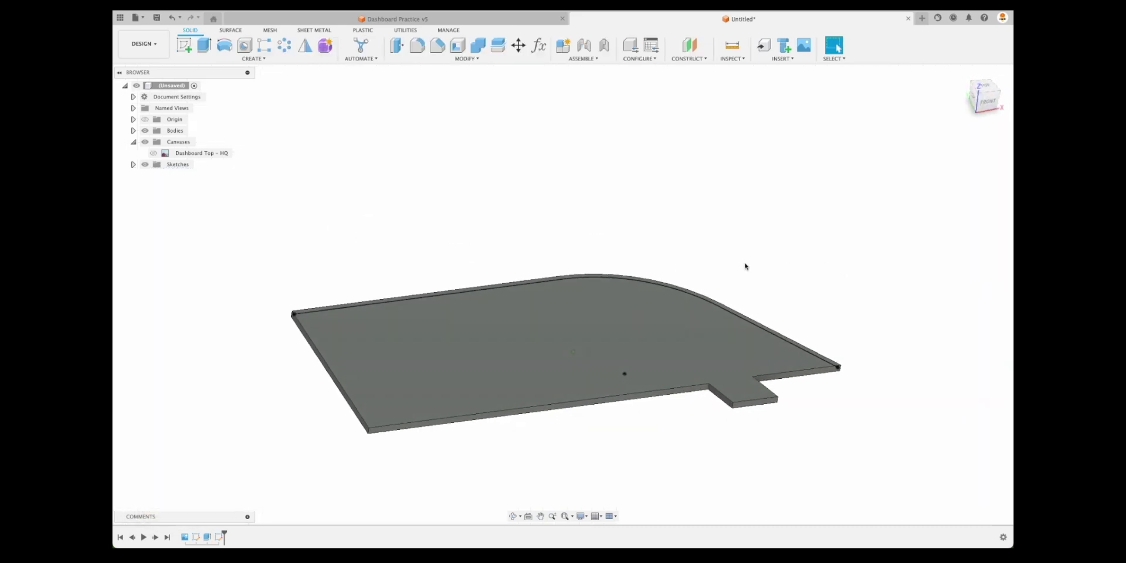
pyautogui.click(207, 39)
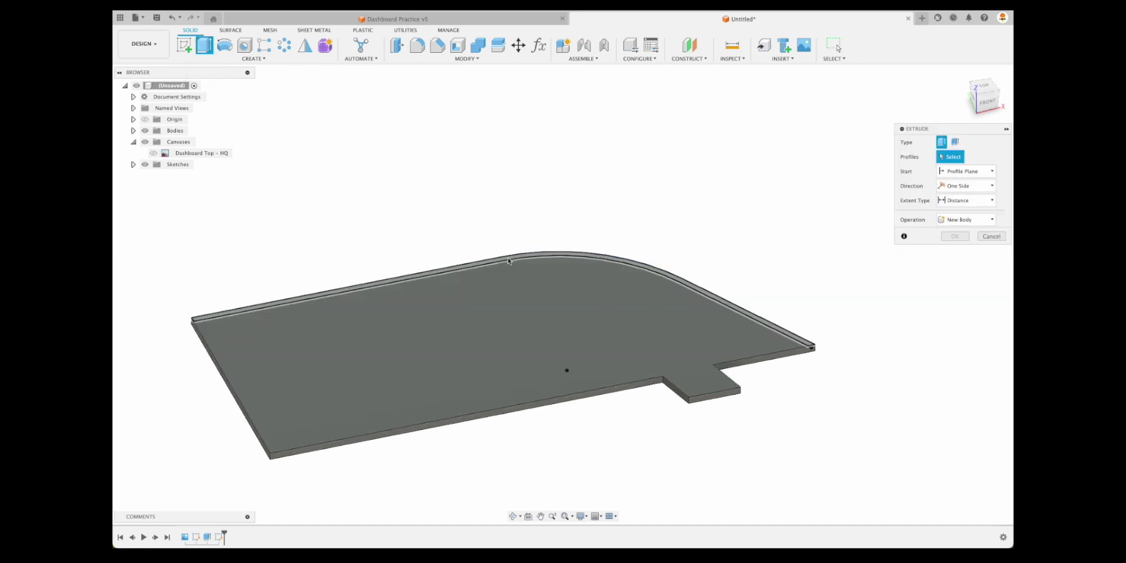
pyautogui.click(479, 261)
pyautogui.moveTo(466, 262); pyautogui.dragTo(473, 86)
pyautogui.keyDown('shift'); pyautogui.moveTo(858, 256); pyautogui.dragTo(932, 261, button='middle'); pyautogui.keyUp('shift')
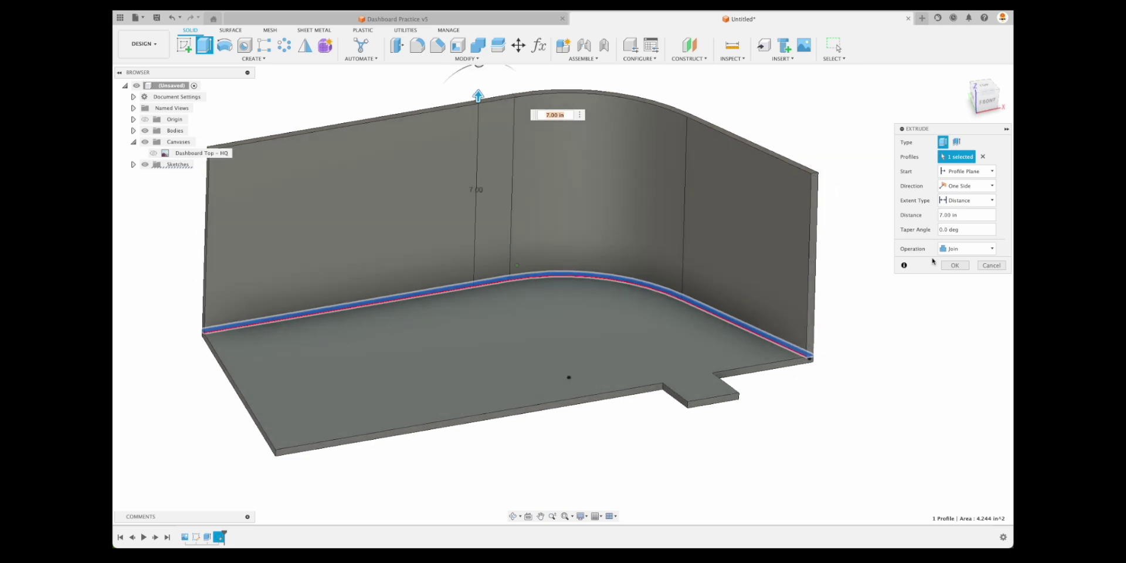
pyautogui.click(961, 266)
pyautogui.keyDown('shift'); pyautogui.moveTo(913, 319); pyautogui.dragTo(924, 355, button='middle'); pyautogui.keyUp('shift')
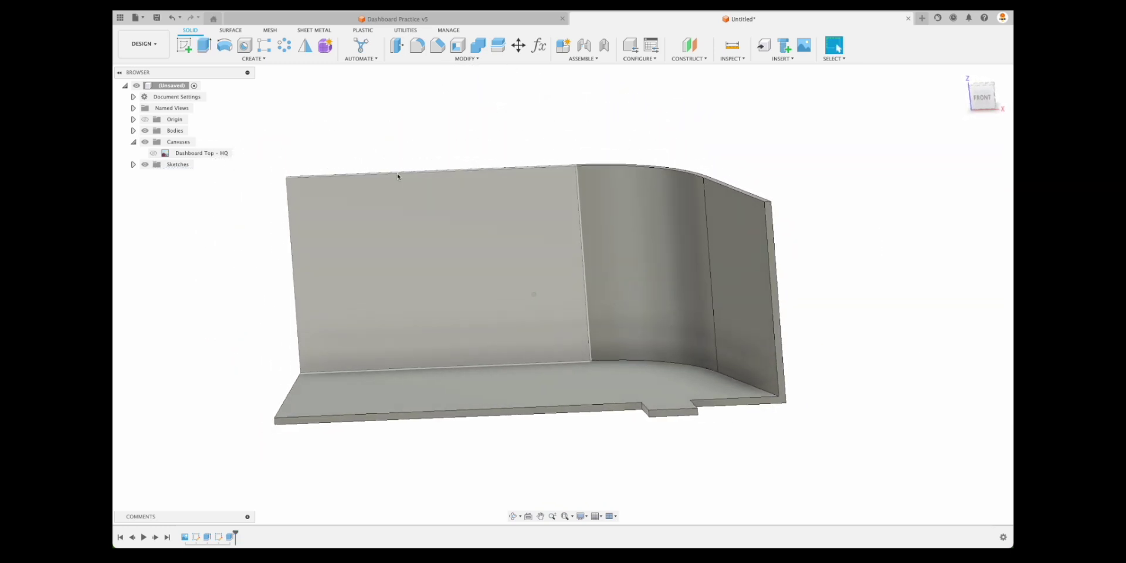
pyautogui.click(192, 47)
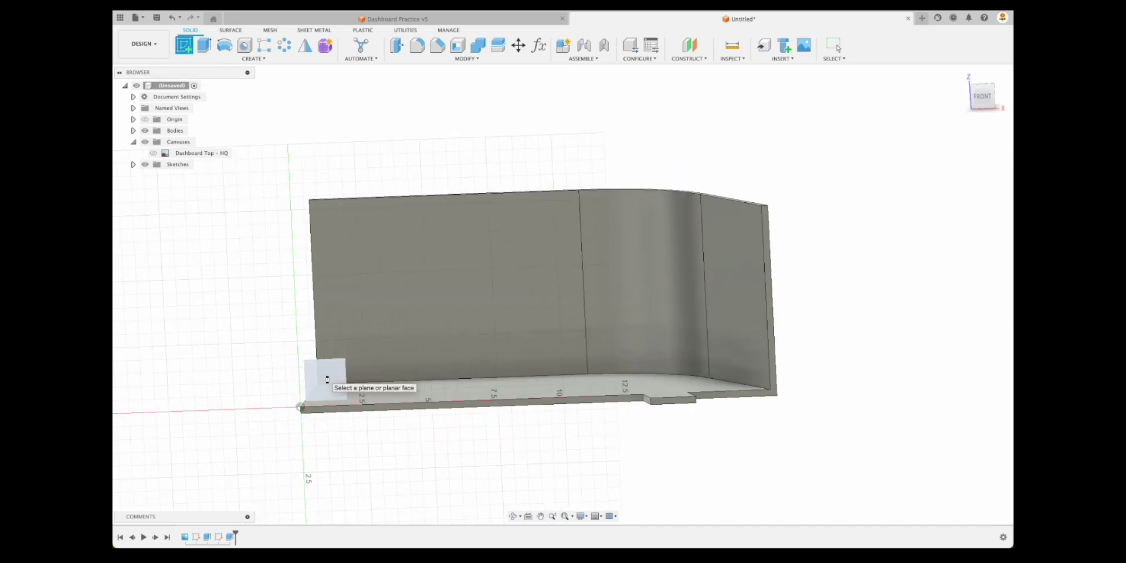
# Step: Start a sketch on the Front plane and bring the canvas into view
pyautogui.click(325, 379)
pyautogui.moveTo(777, 397)
pyautogui.mouseDown(button='middle')
pyautogui.moveTo(583, 403)
pyautogui.moveTo(505, 440)
pyautogui.mouseUp(button='middle')
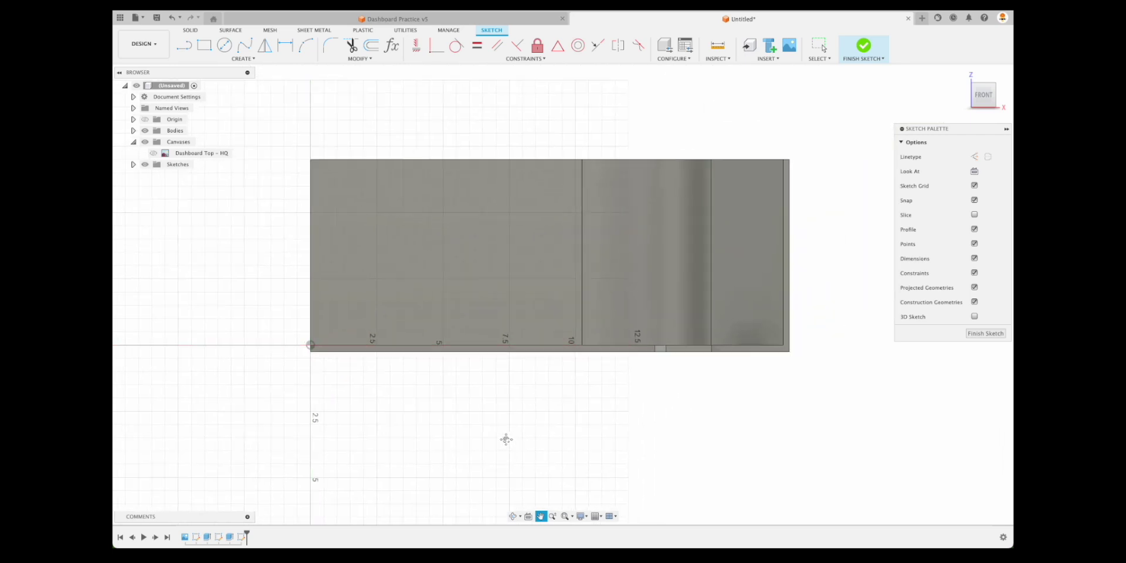
pyautogui.click(182, 49)
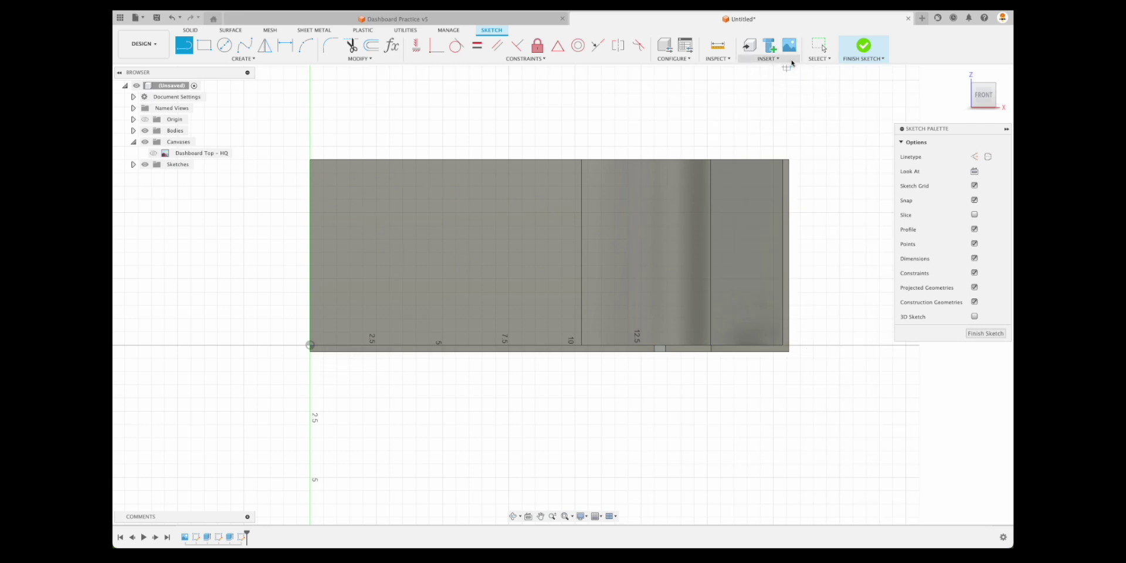
pyautogui.click(310, 345)
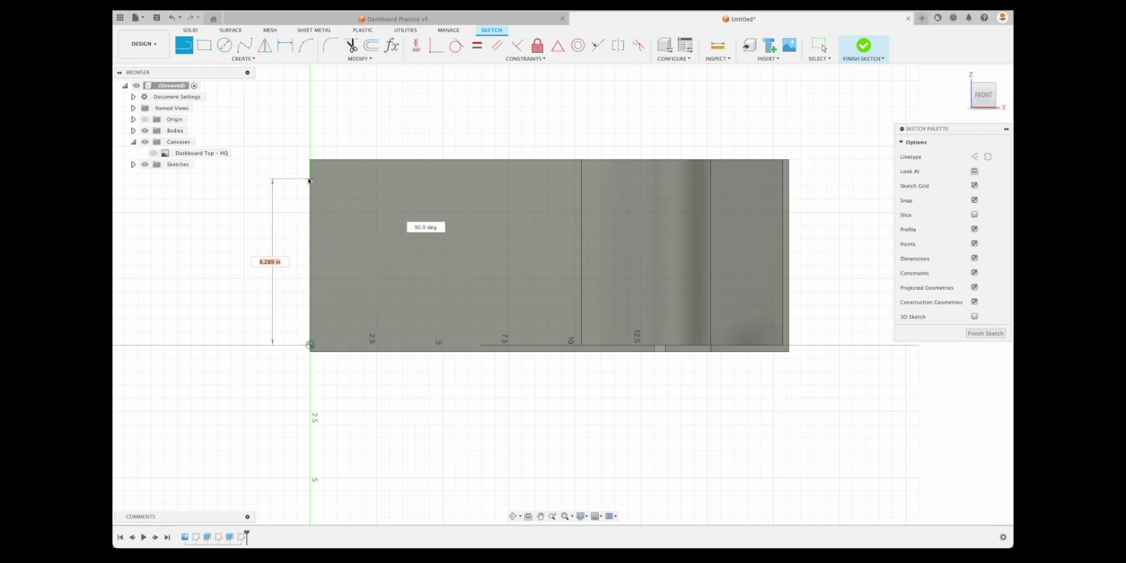
pyautogui.press('Escape')
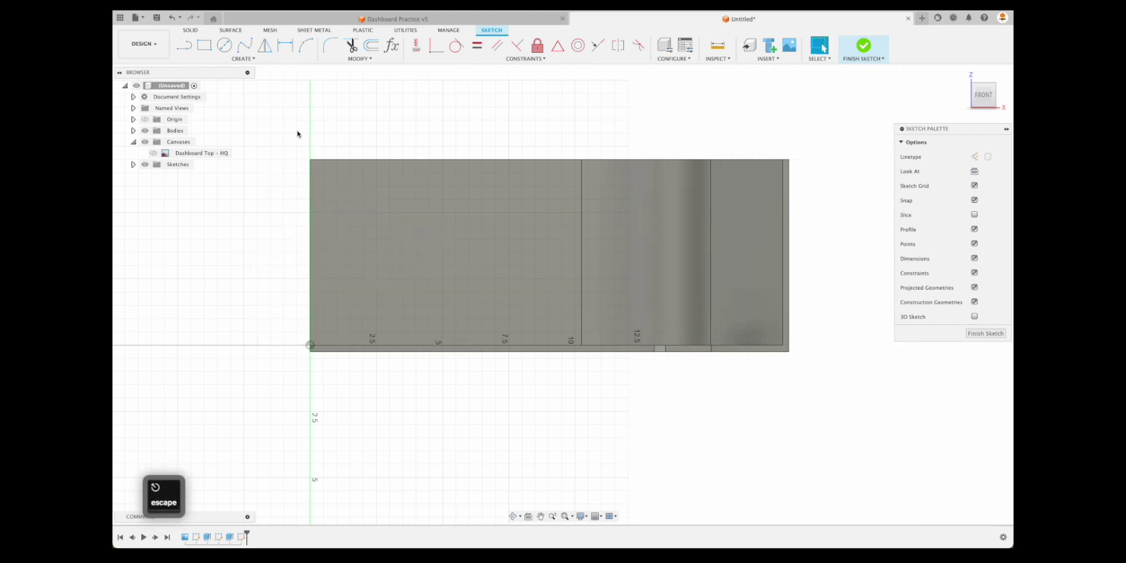
# Step: Project the wall's left and right vertical end edges into the sketch and finish it
pyautogui.press('p')
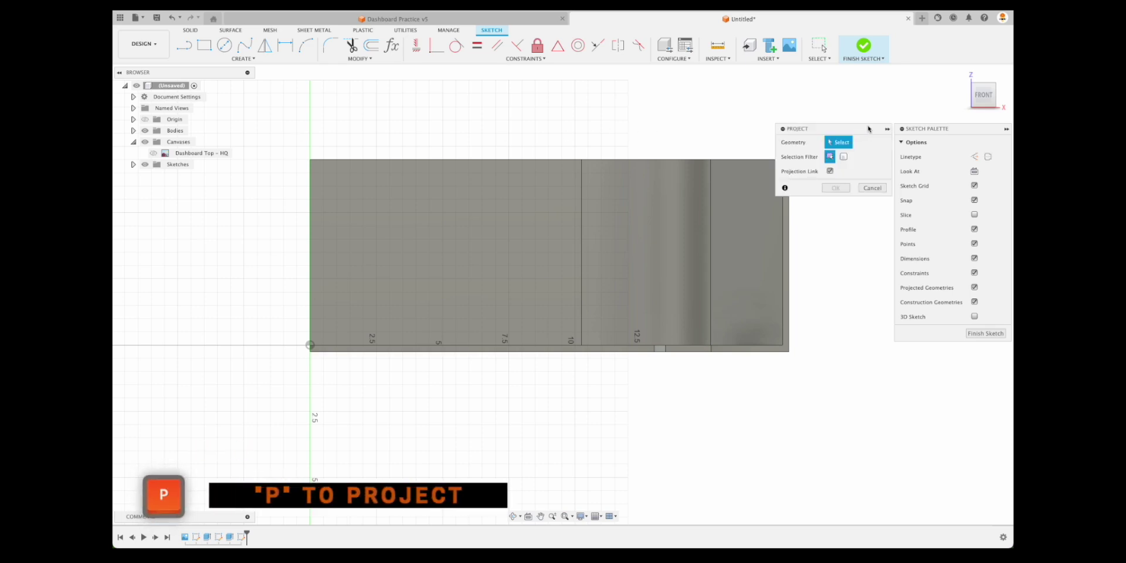
pyautogui.moveTo(983, 95); pyautogui.dragTo(987, 108)
pyautogui.keyDown('shift'); pyautogui.moveTo(354, 429); pyautogui.dragTo(361, 423, button='middle'); pyautogui.keyUp('shift')
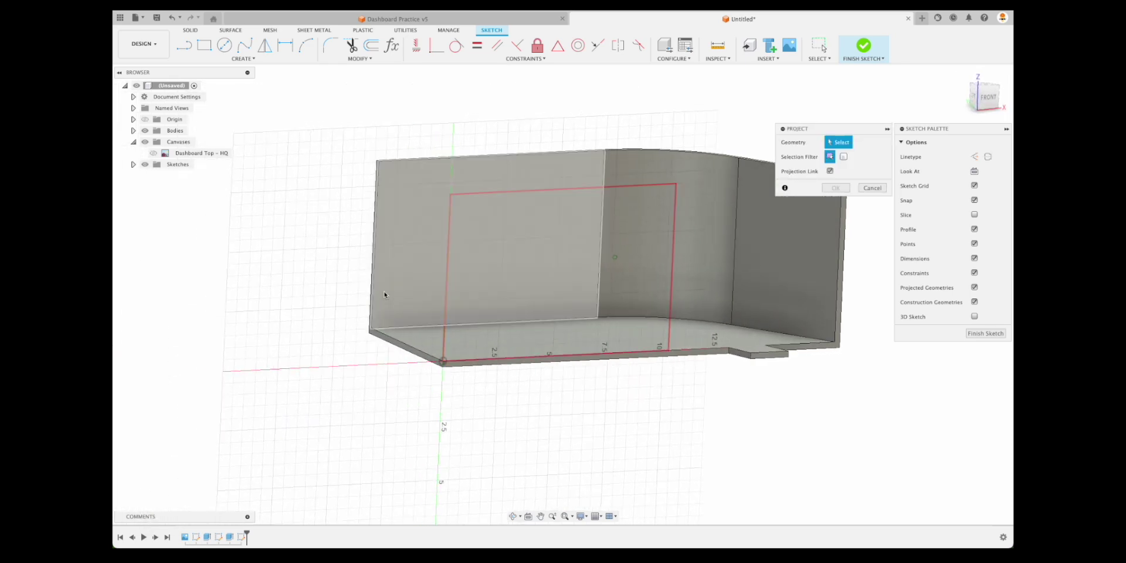
pyautogui.click(376, 257)
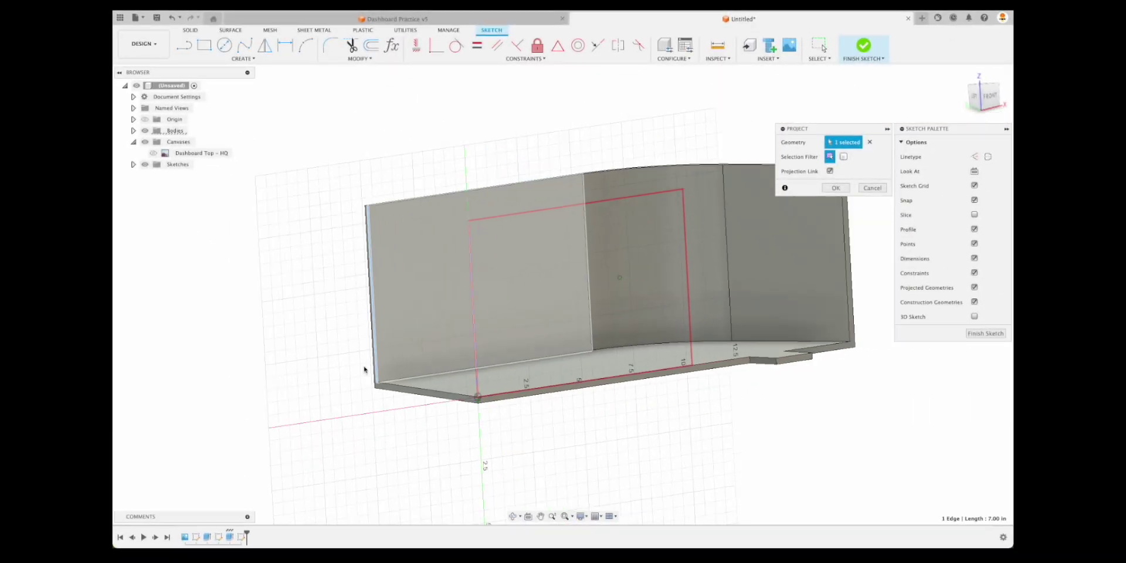
pyautogui.scroll(-2, 364, 369)
pyautogui.keyDown('shift'); pyautogui.moveTo(731, 435); pyautogui.dragTo(674, 348, button='middle'); pyautogui.keyUp('shift')
pyautogui.scroll(3, 674, 348)
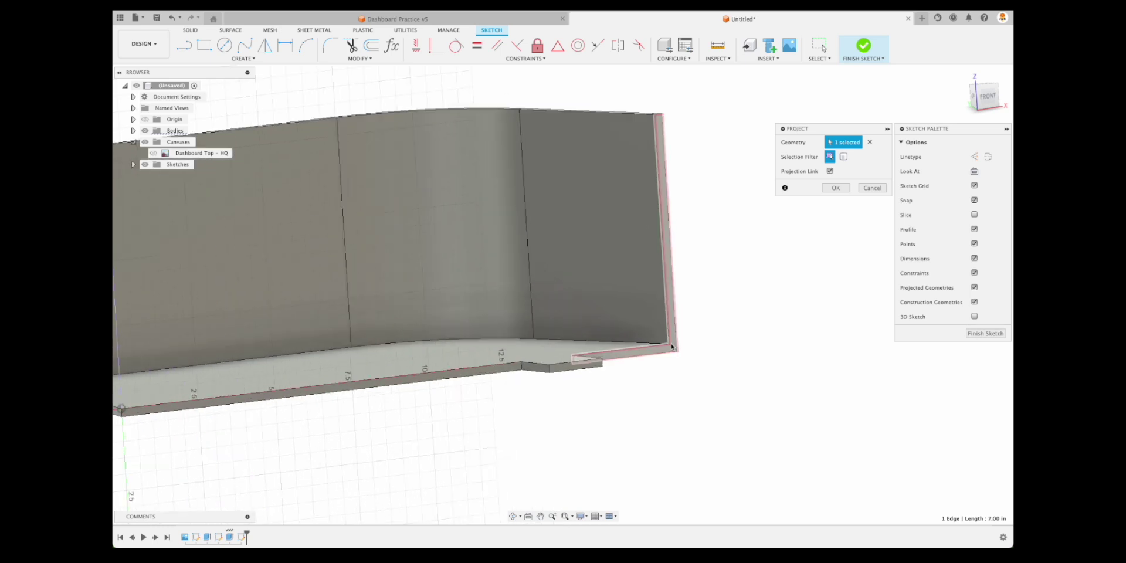
pyautogui.click(674, 347)
pyautogui.scroll(-5, 772, 258)
pyautogui.click(835, 188)
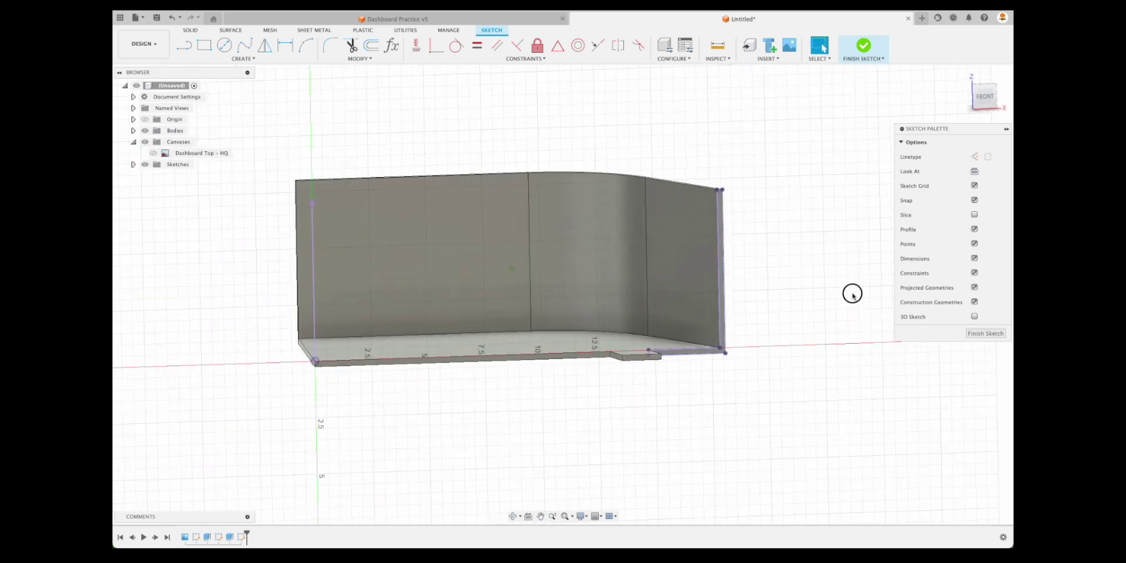
pyautogui.click(990, 333)
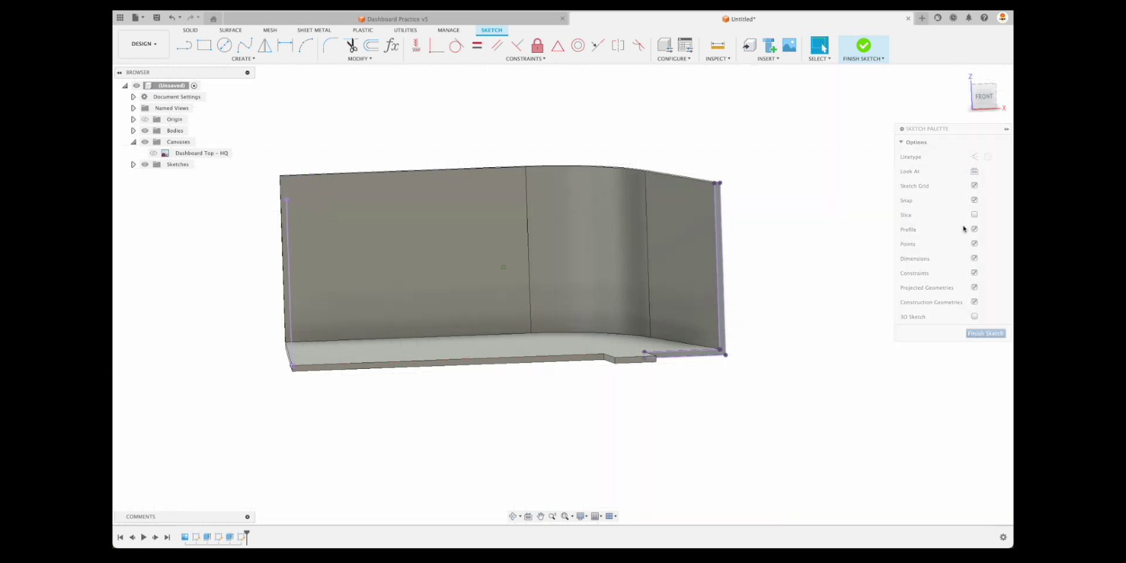
# Step: Reopen the front sketch in front view and add a short line at the wall's lower-right corner
pyautogui.click(982, 101)
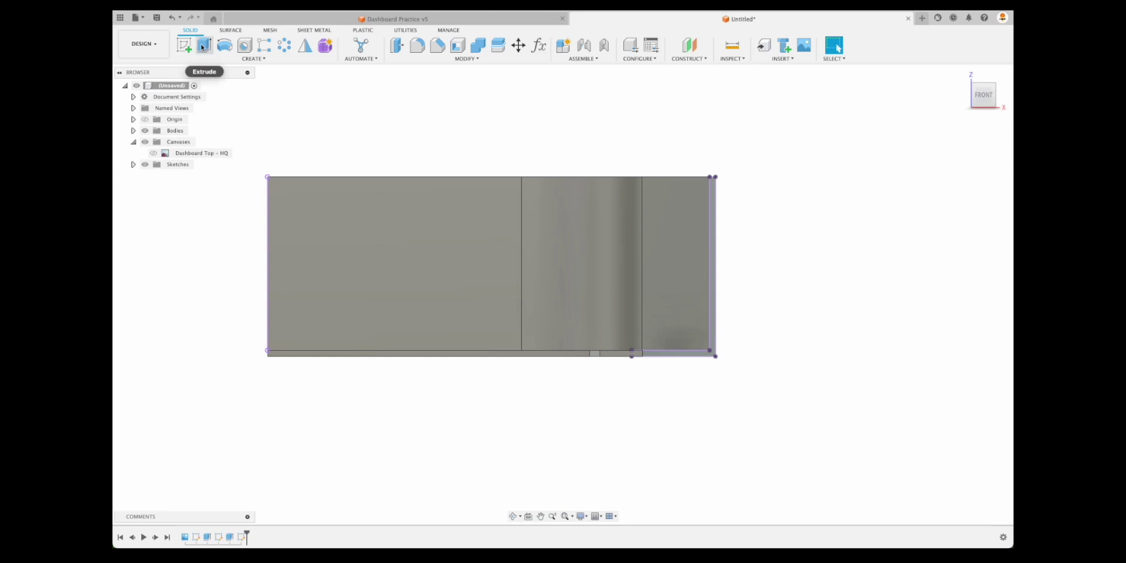
pyautogui.doubleClick(243, 536)
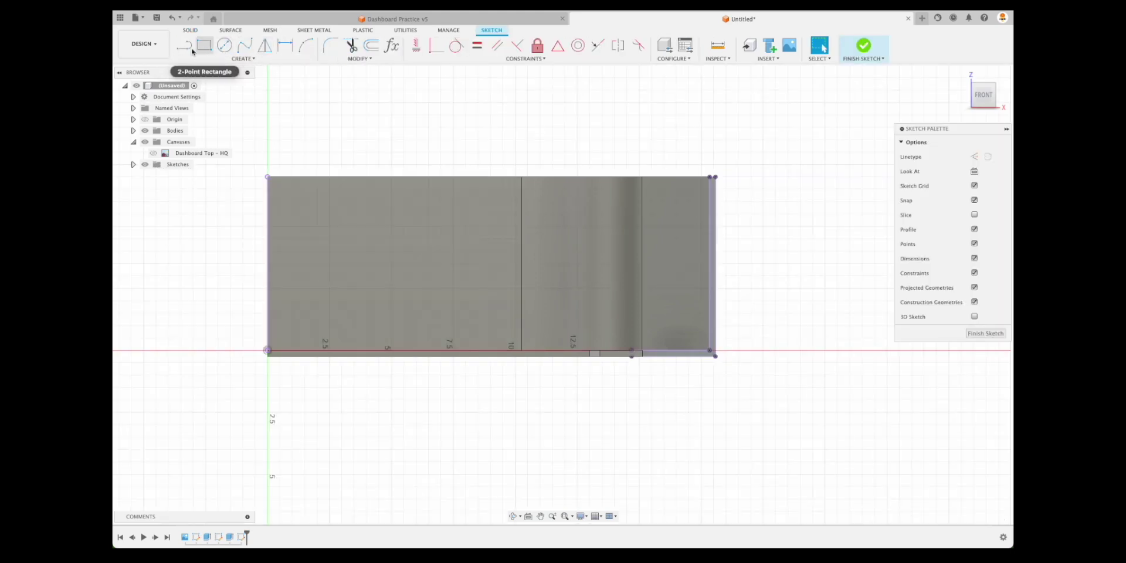
pyautogui.click(251, 50)
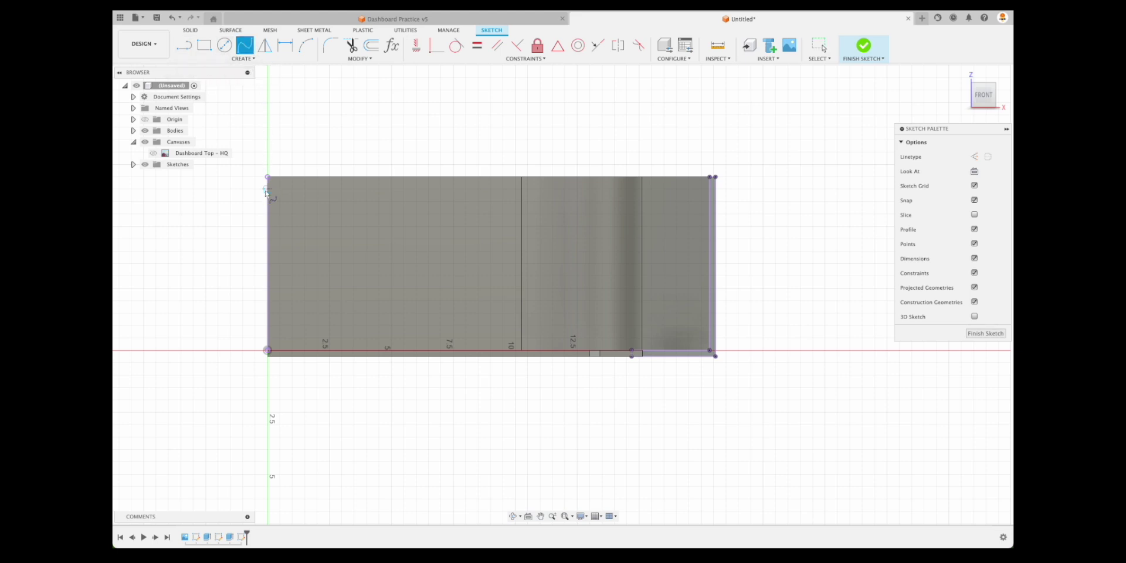
pyautogui.scroll(5, 715, 354)
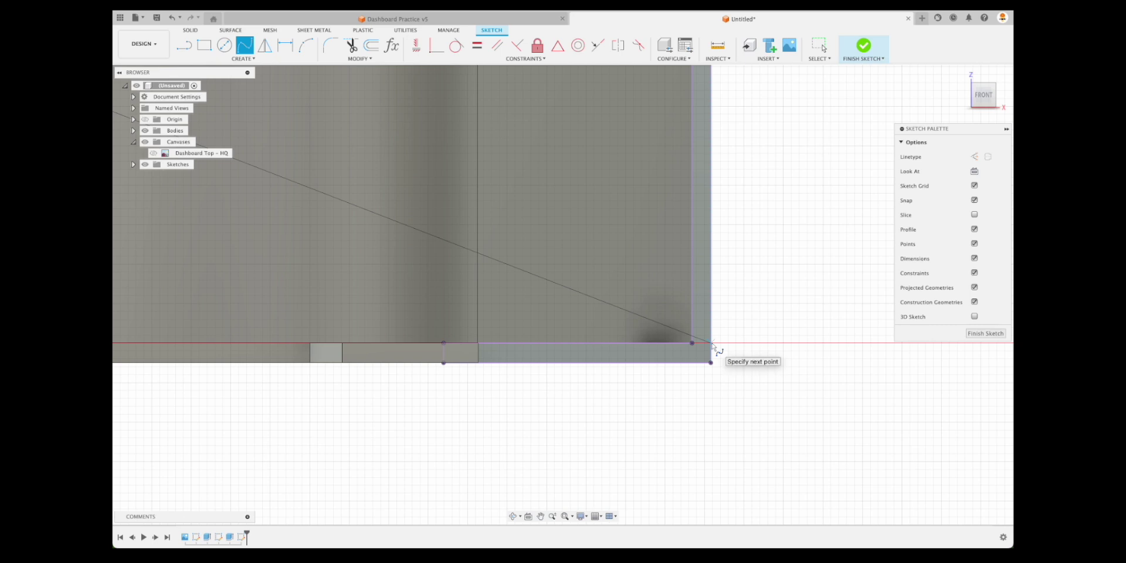
pyautogui.press('Escape')
pyautogui.press('l')
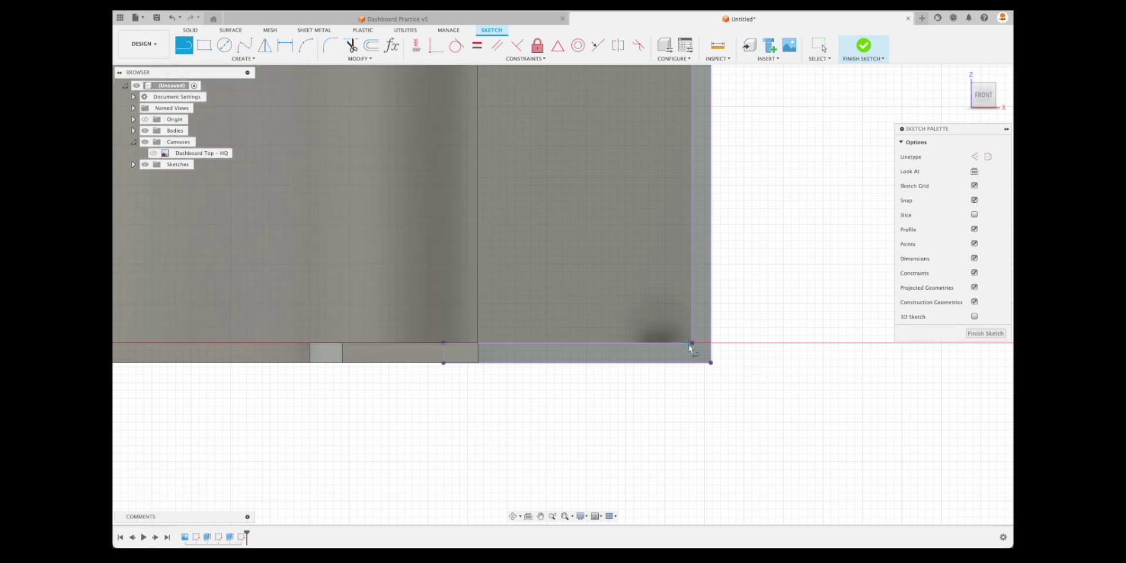
pyautogui.click(710, 343)
pyautogui.press('Escape')
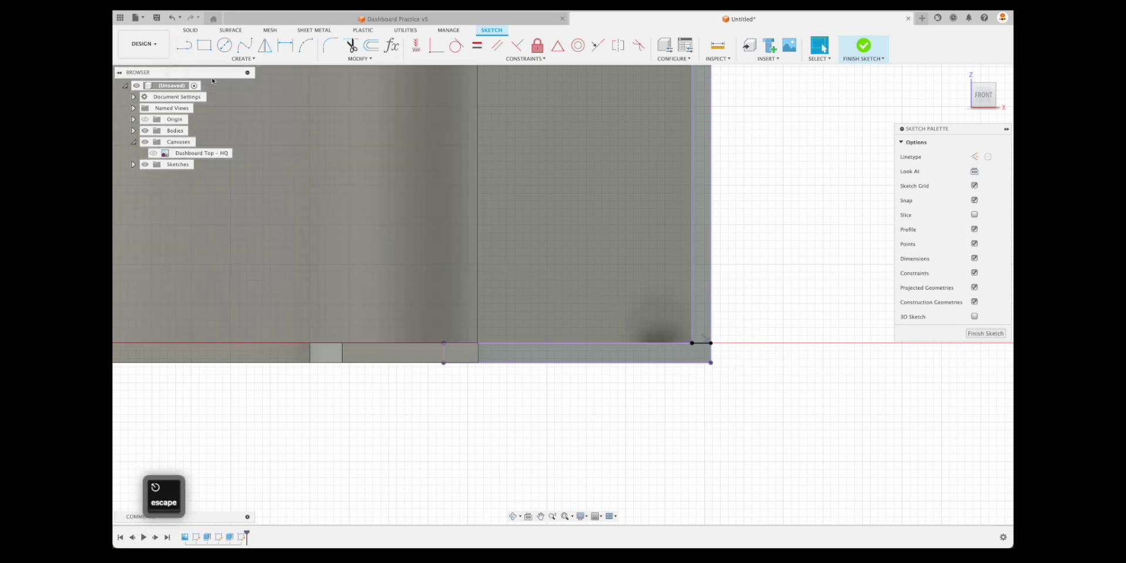
# Step: Repeat the fit-point spline and end it at the rectangle's bottom-right corner
pyautogui.click(245, 45)
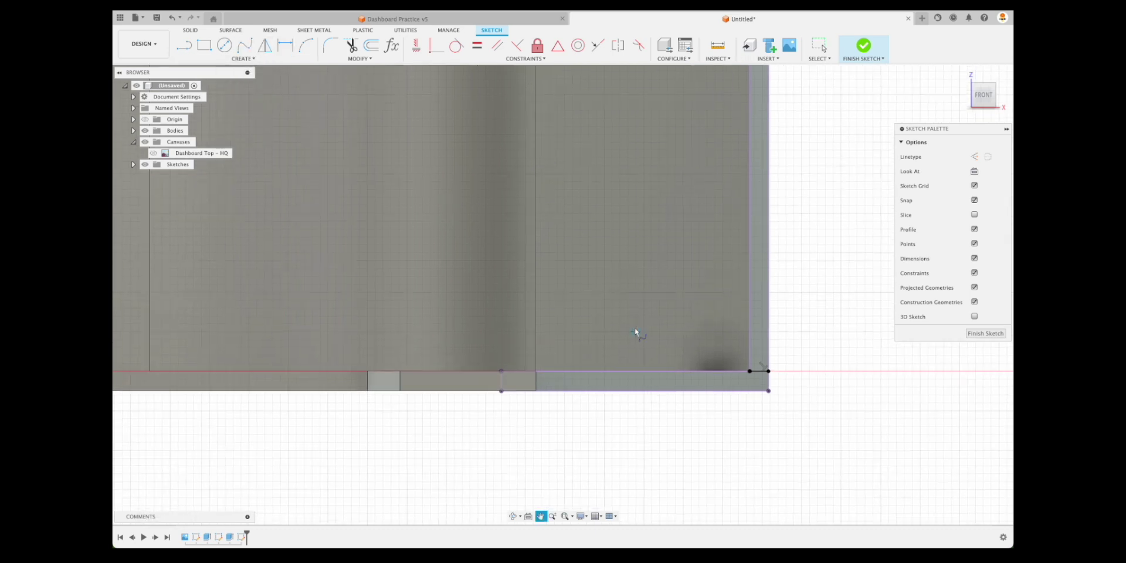
pyautogui.scroll(-2, 636, 332)
pyautogui.scroll(-3, 636, 332)
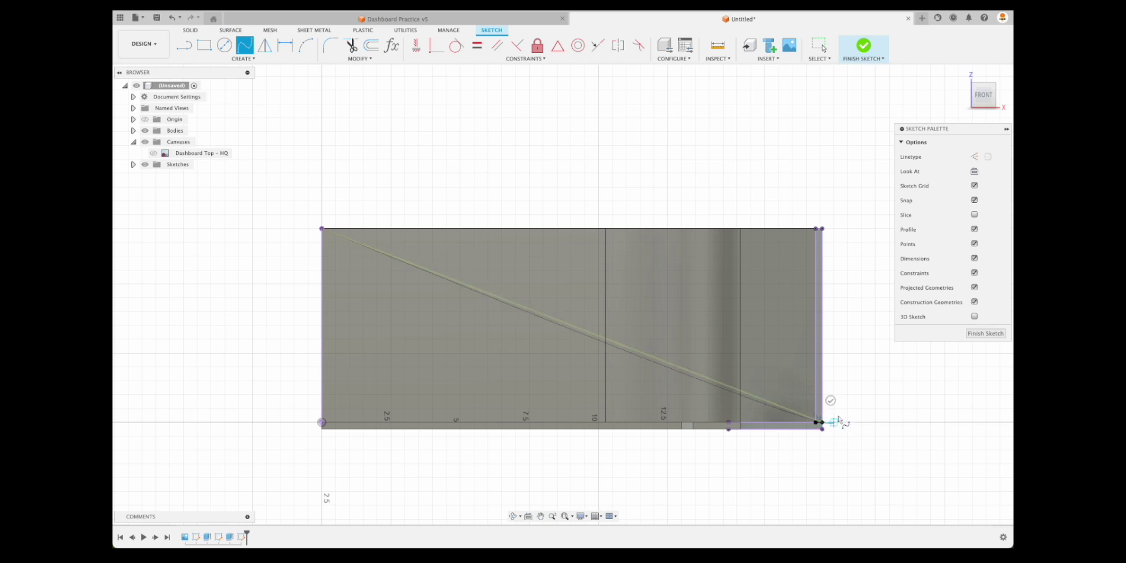
pyautogui.press('Escape')
pyautogui.rightClick(384, 164)
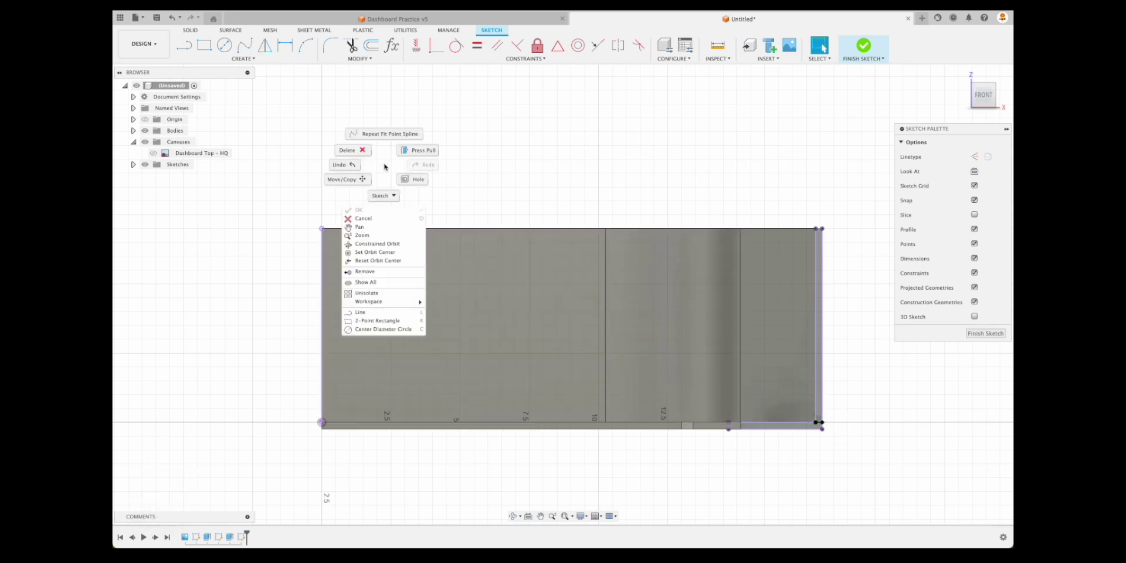
pyautogui.click(386, 131)
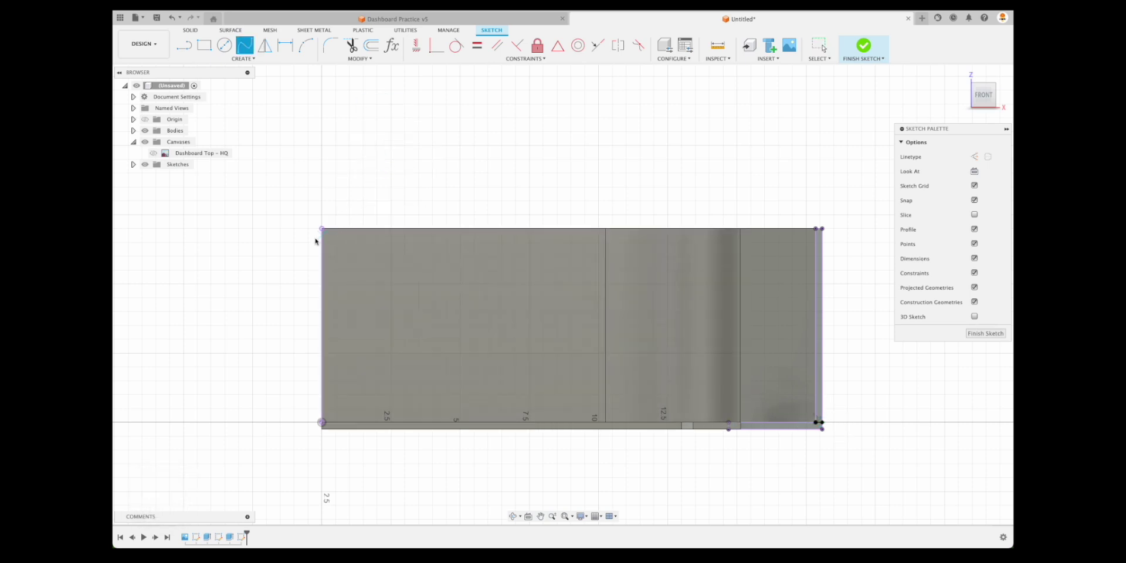
pyautogui.click(822, 422)
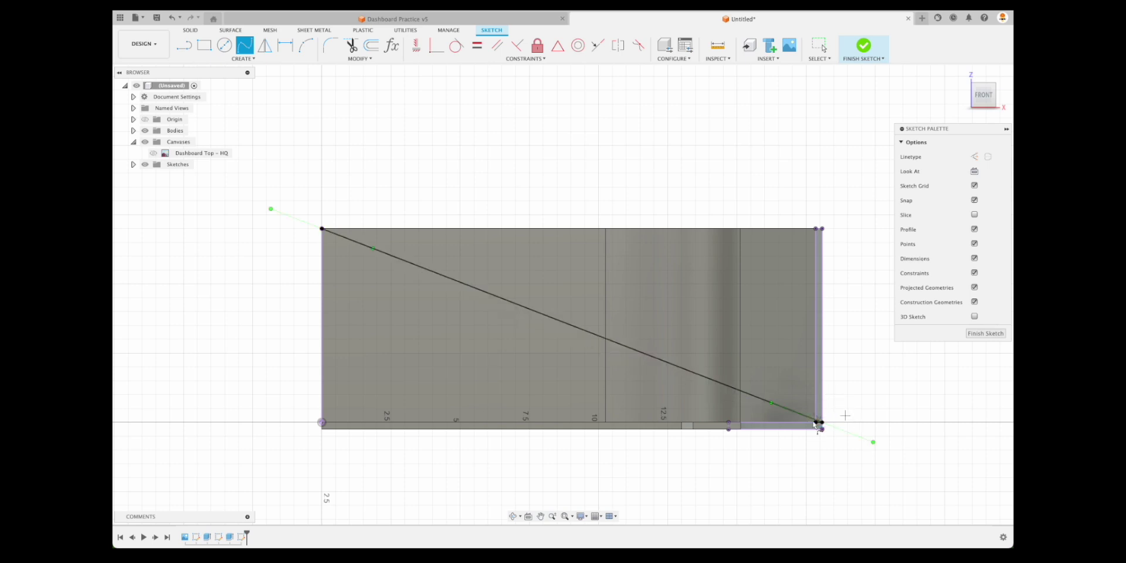
# Step: Bend the spline's start tangent and constrain it horizontal so the curve starts level
pyautogui.press('Escape')
pyautogui.moveTo(276, 213); pyautogui.dragTo(268, 223)
pyautogui.click(347, 164)
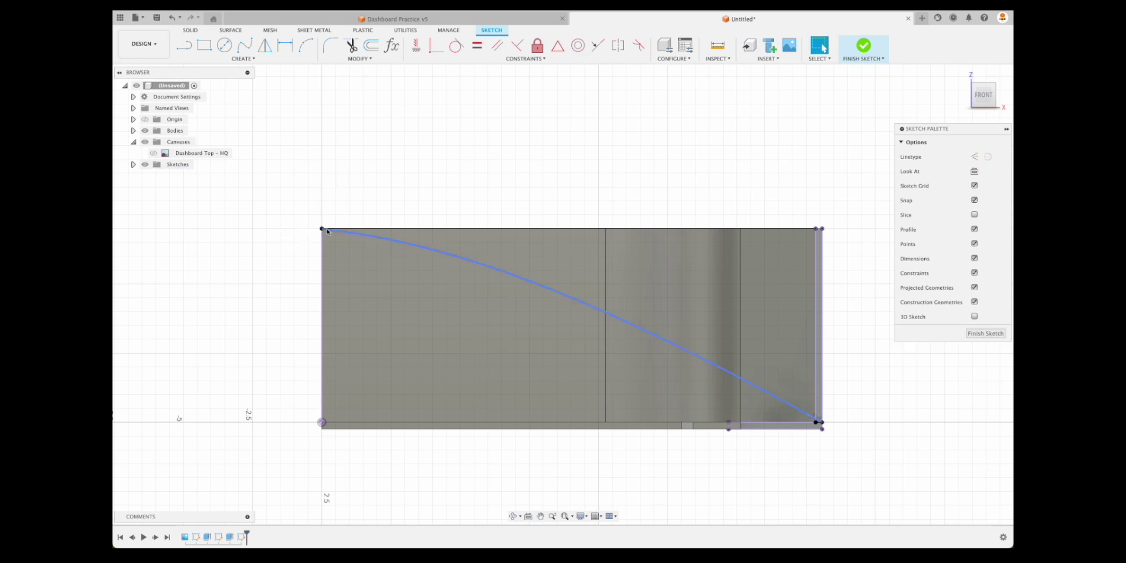
pyautogui.click(331, 232)
pyautogui.click(295, 229)
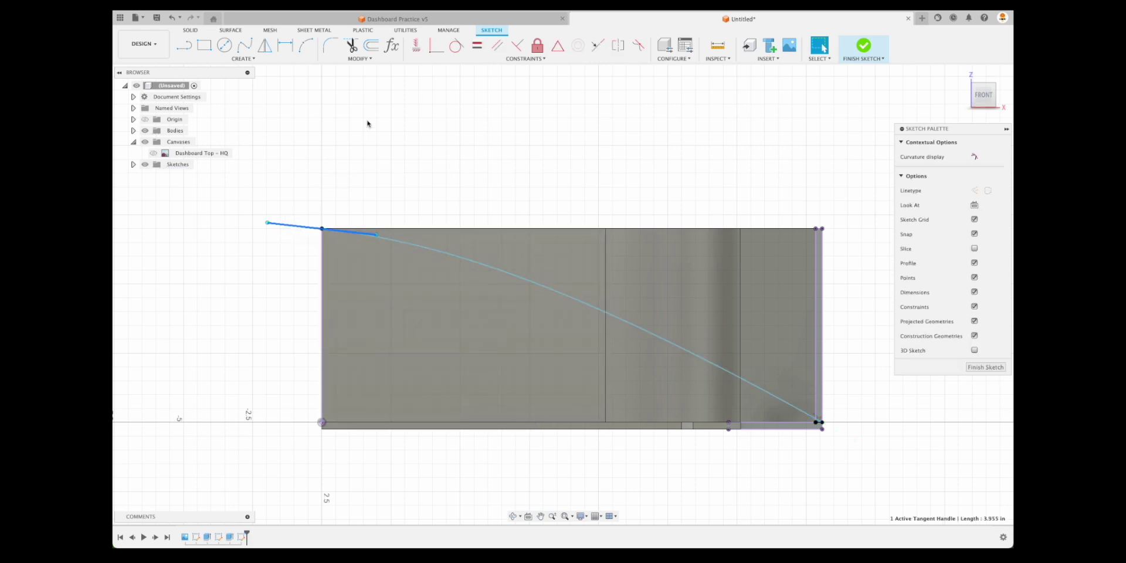
pyautogui.click(417, 47)
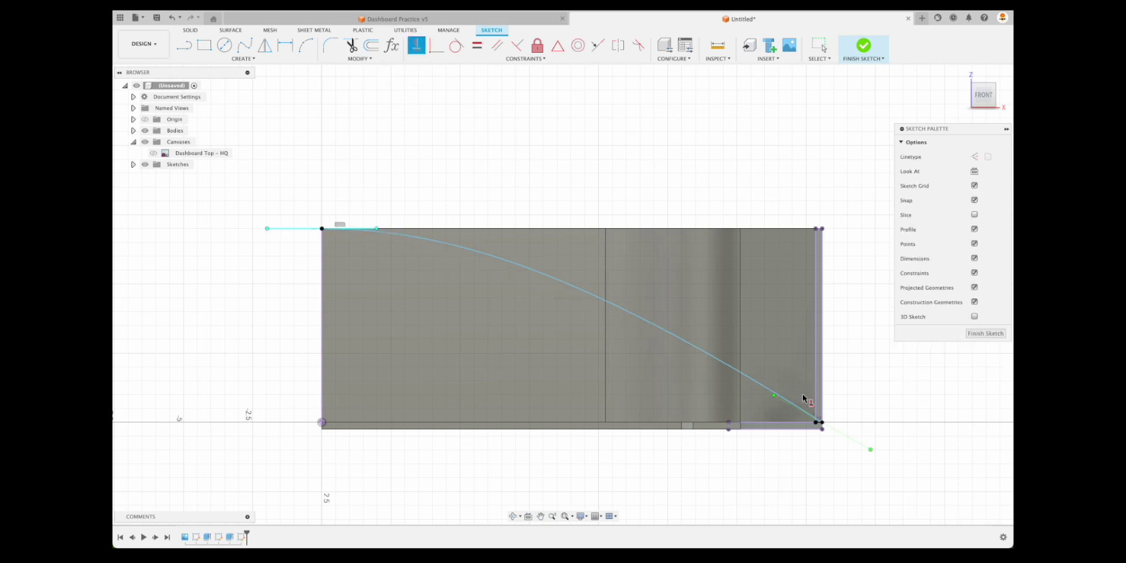
pyautogui.press('Escape')
# Step: Pull the end tangent into a steep drop at the bottom-right corner and finish the sketch
pyautogui.click(814, 420)
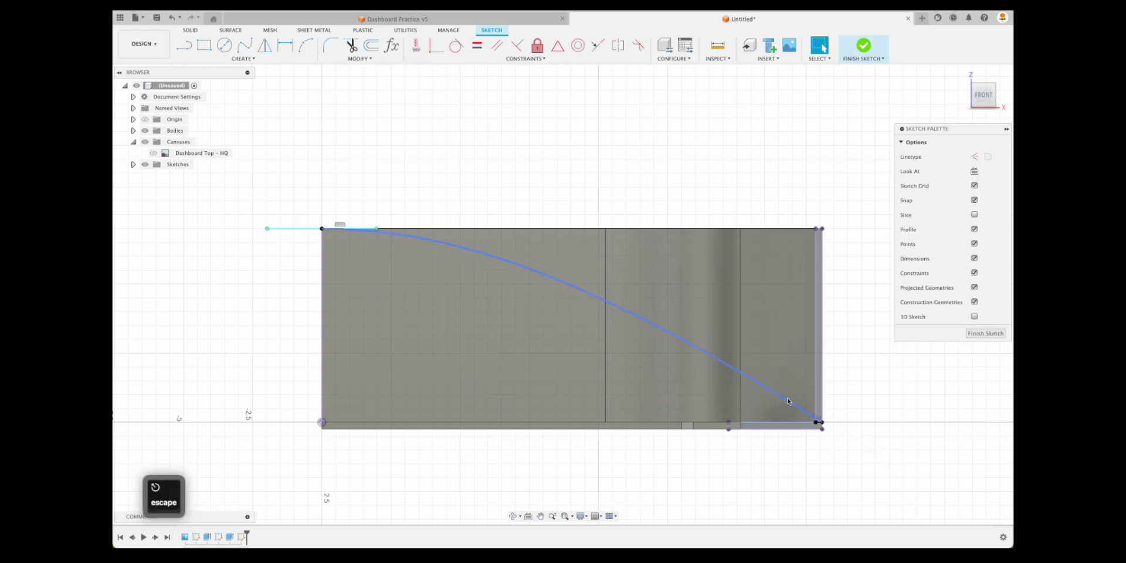
pyautogui.moveTo(870, 453)
pyautogui.mouseDown()
pyautogui.moveTo(854, 459)
pyautogui.moveTo(867, 463)
pyautogui.mouseUp()
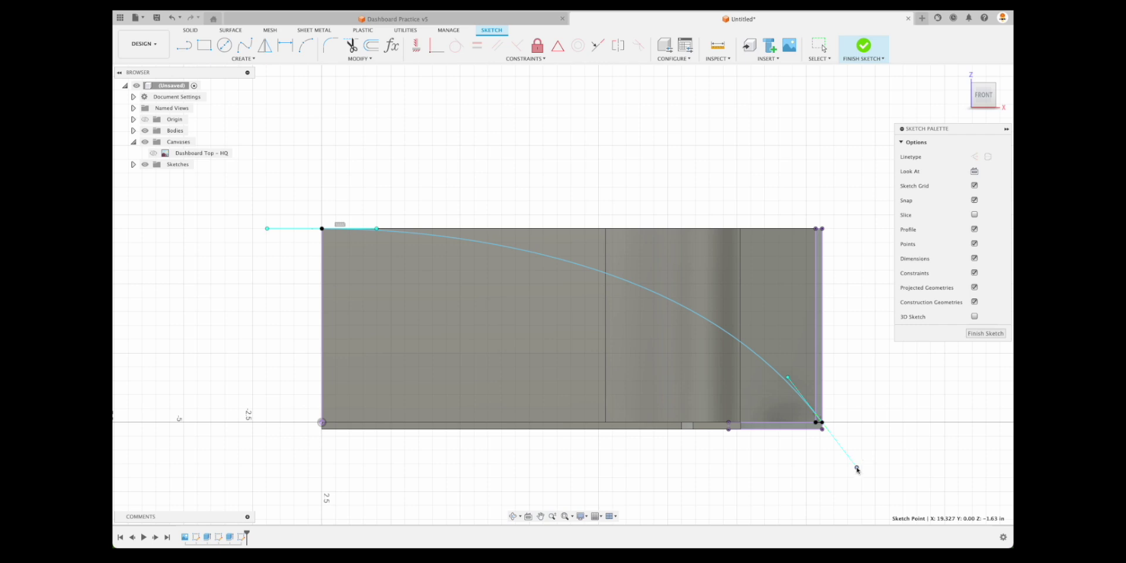
pyautogui.click(985, 335)
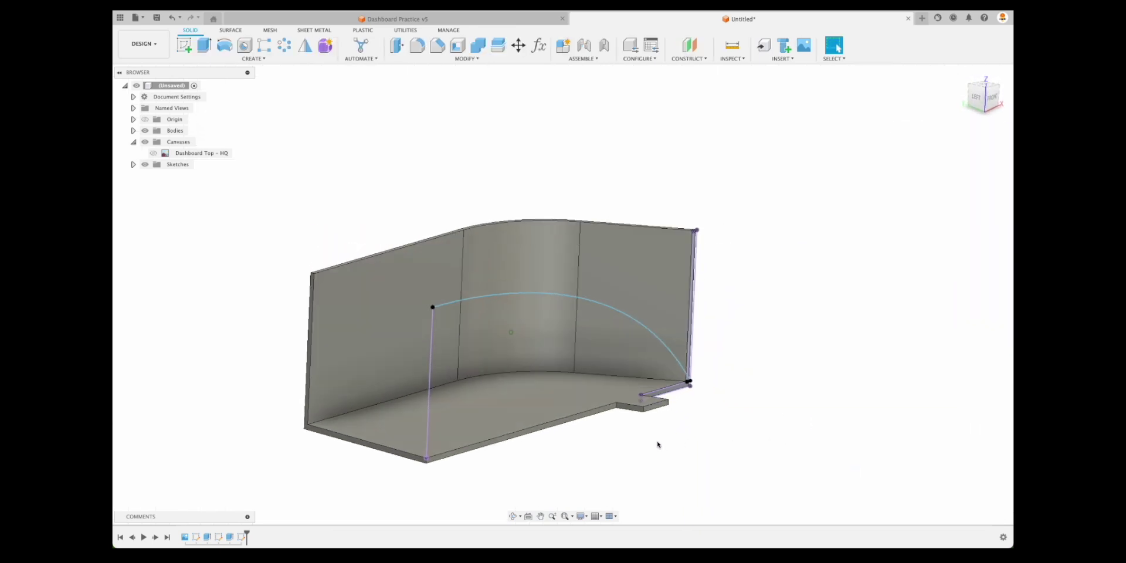
# Step: Project the plate's floor face outline into Sketch3 and finish the sketch
pyautogui.keyDown('shift'); pyautogui.moveTo(668, 355); pyautogui.dragTo(586, 402, button='middle'); pyautogui.keyUp('shift')
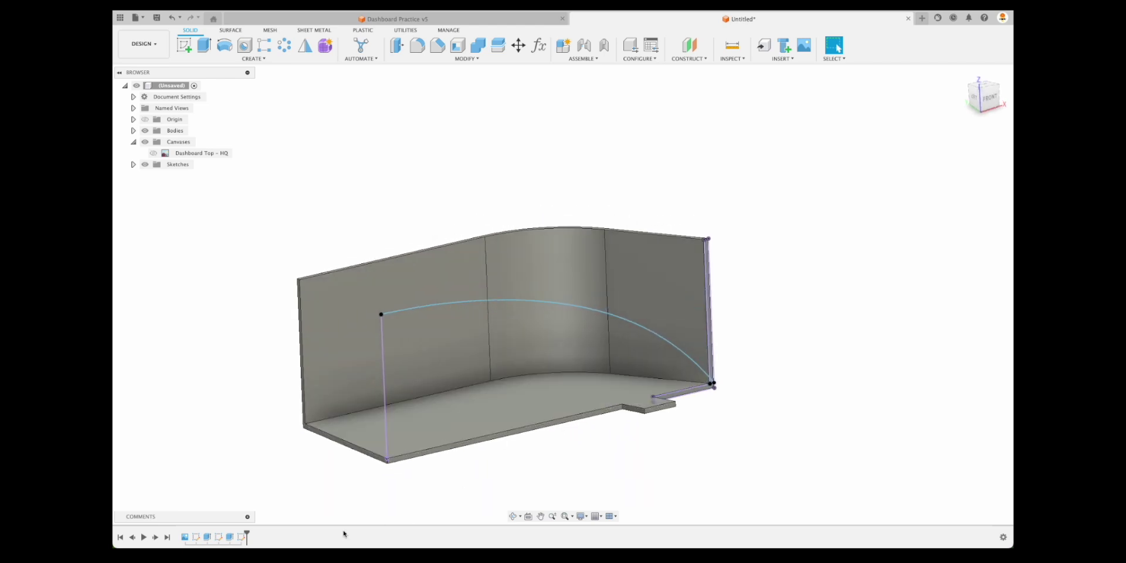
pyautogui.doubleClick(242, 537)
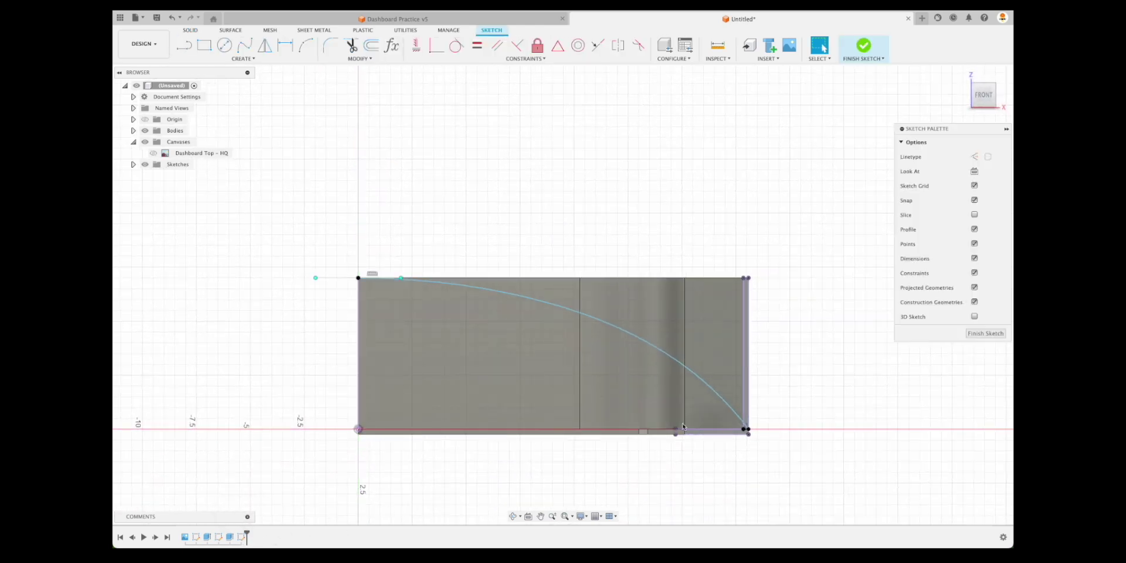
pyautogui.moveTo(983, 98); pyautogui.dragTo(1010, 144)
pyautogui.moveTo(746, 326)
pyautogui.keyDown('shift'); pyautogui.mouseDown(button='middle')
pyautogui.moveTo(807, 389)
pyautogui.moveTo(763, 406)
pyautogui.mouseUp(button='middle'); pyautogui.keyUp('shift')
pyautogui.press('p')
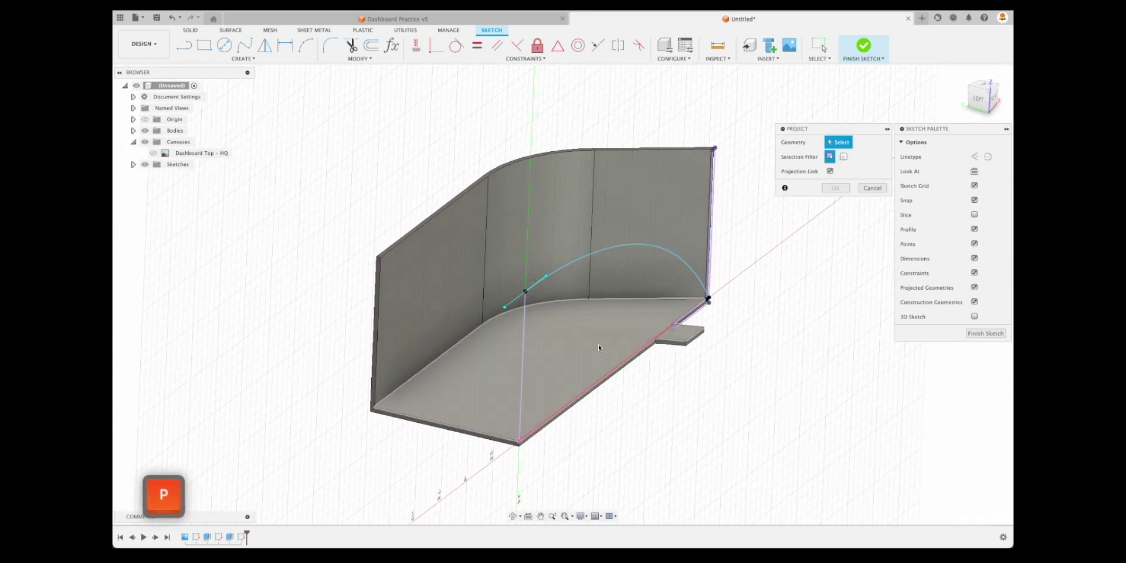
pyautogui.click(598, 344)
pyautogui.click(835, 188)
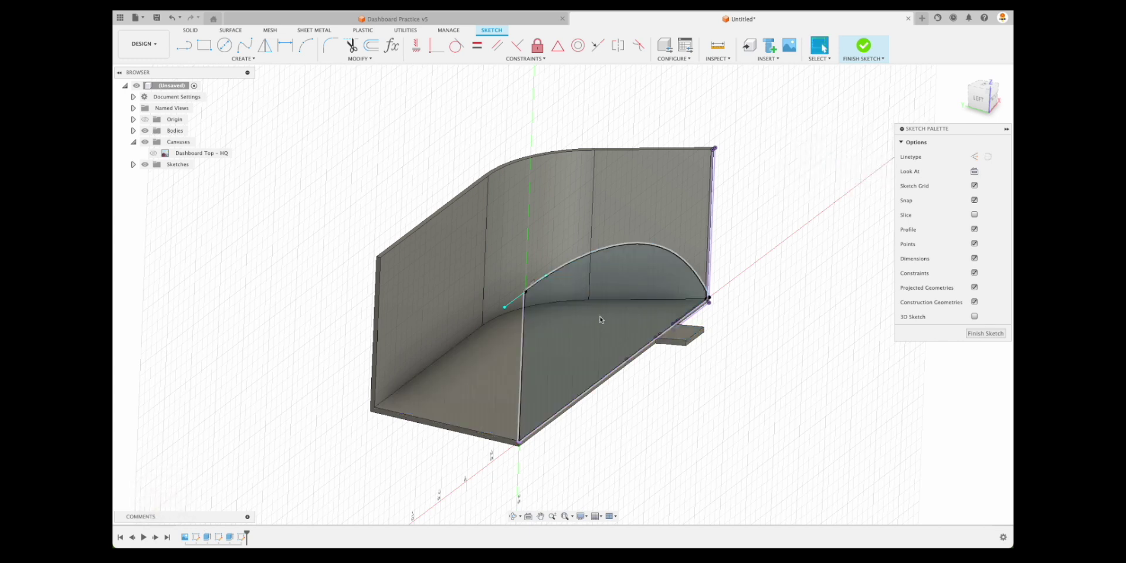
pyautogui.click(992, 332)
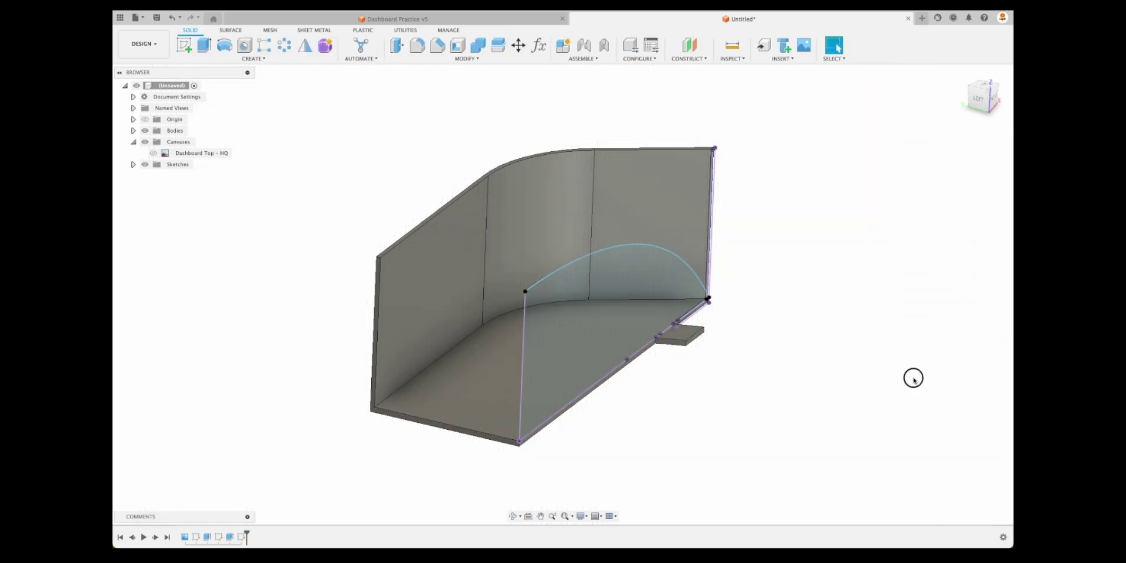
pyautogui.click(204, 45)
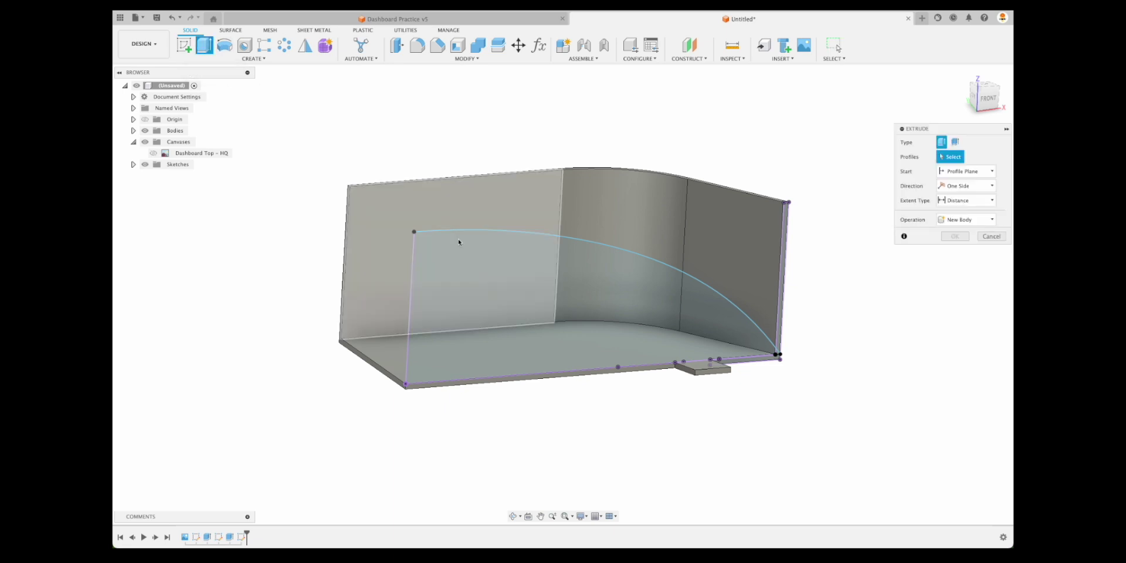
pyautogui.click(621, 317)
pyautogui.moveTo(615, 294); pyautogui.dragTo(343, 214)
pyautogui.click(964, 248)
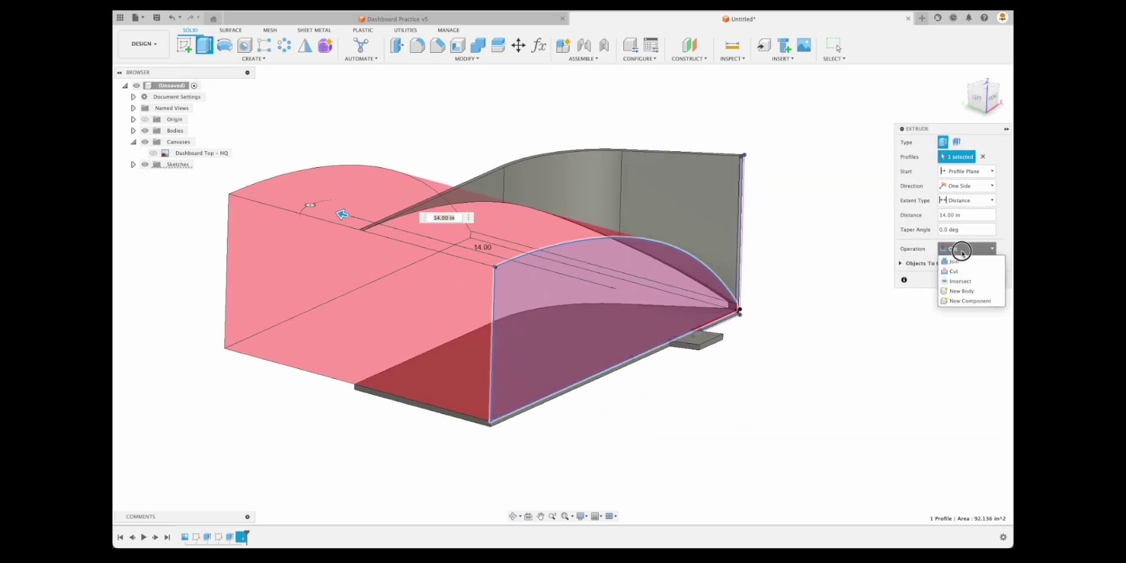
pyautogui.click(968, 281)
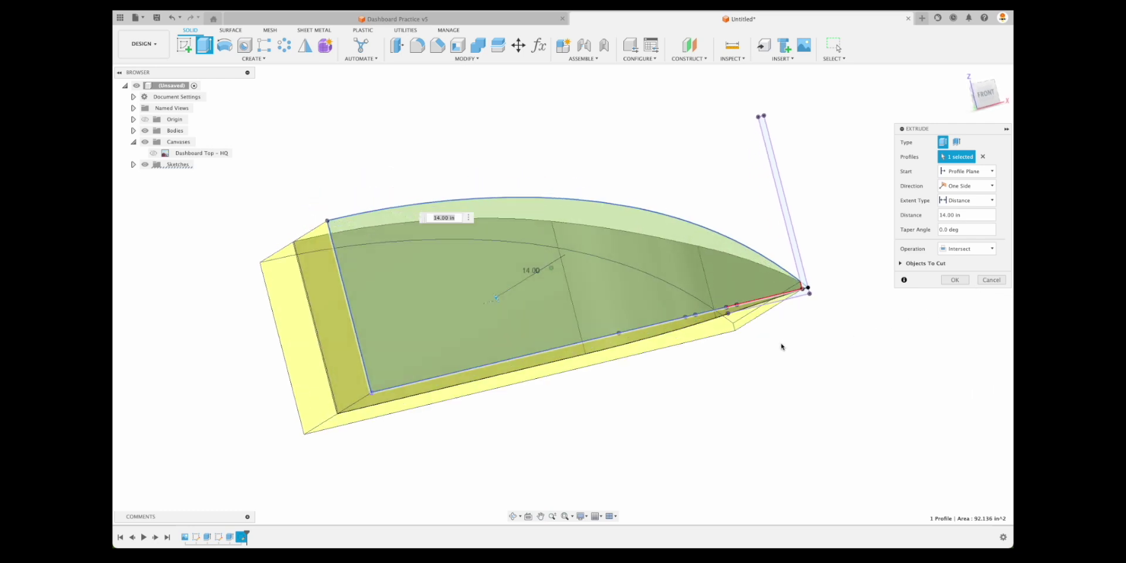
pyautogui.click(991, 280)
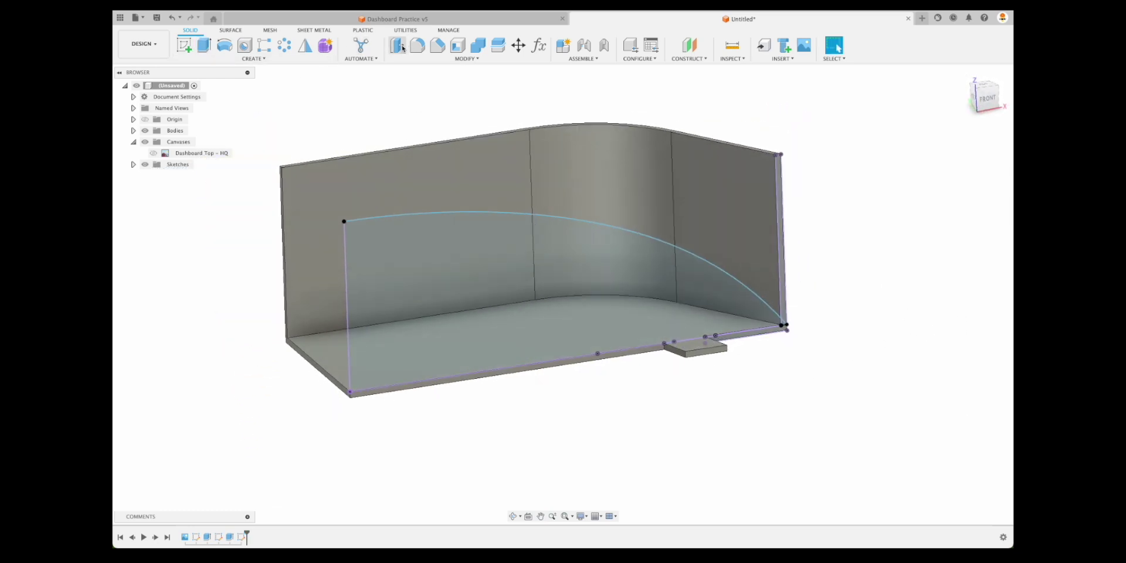
# Step: Change the 7 in wall extrusion's operation from Join to New Body
pyautogui.doubleClick(231, 536)
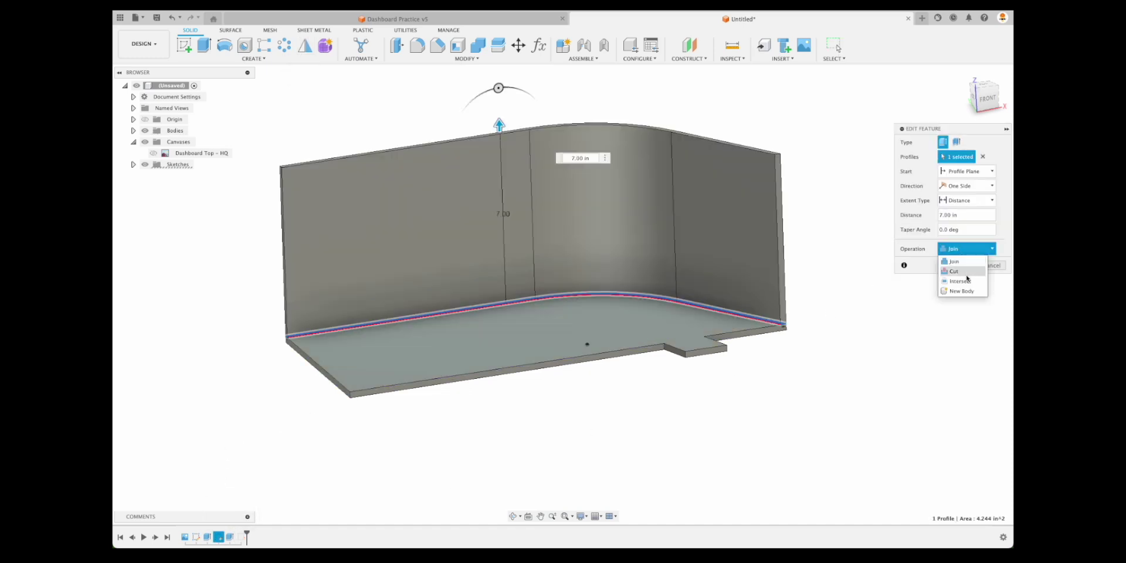
pyautogui.click(962, 290)
pyautogui.click(966, 267)
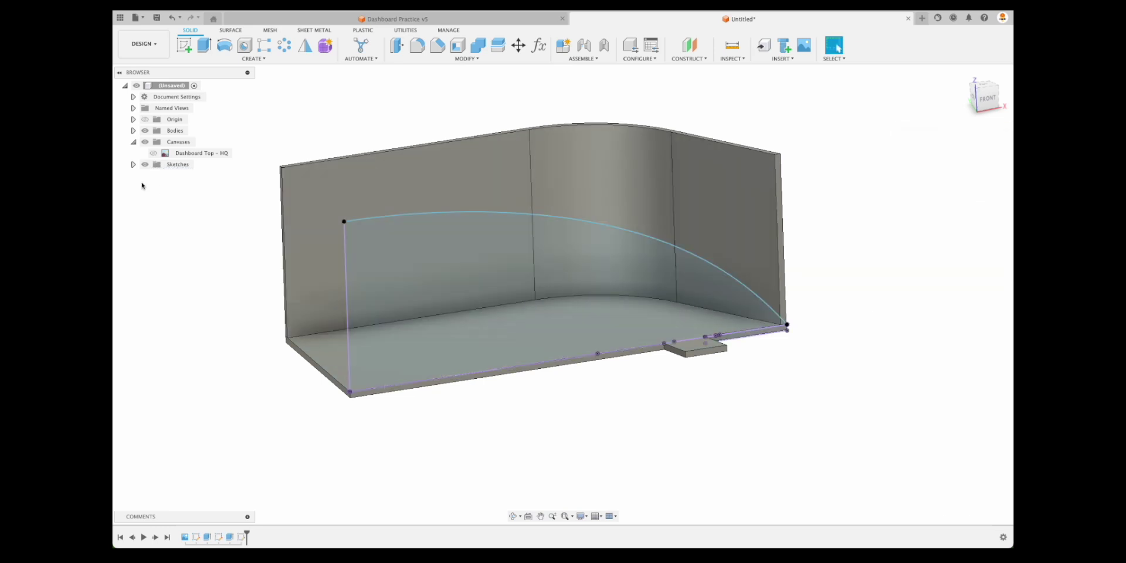
# Step: Check which part Body1 is and review the wall extrusion settings without changing them
pyautogui.click(173, 145)
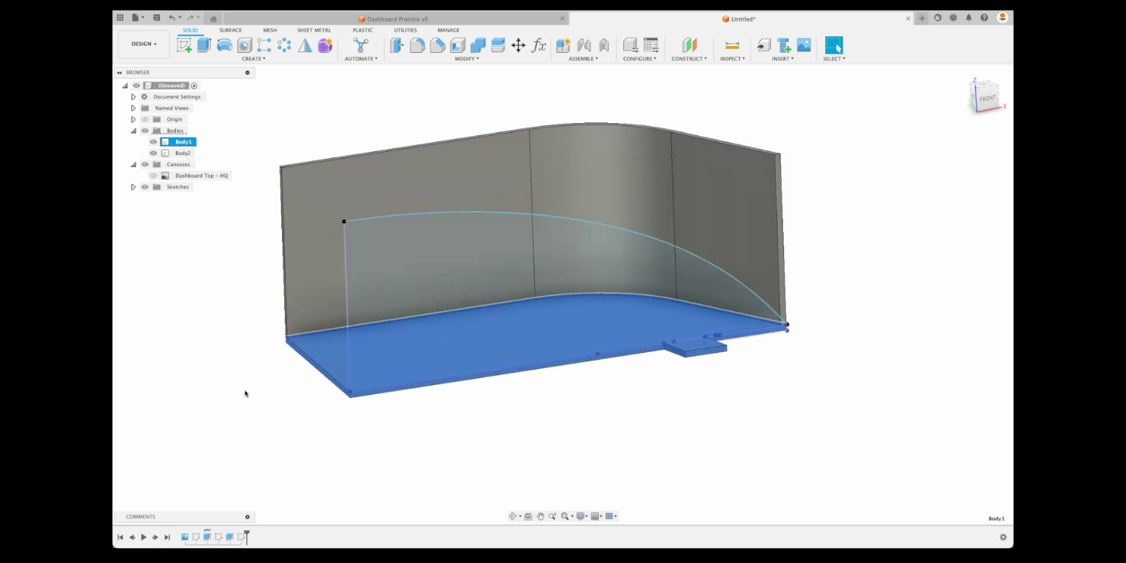
pyautogui.click(495, 473)
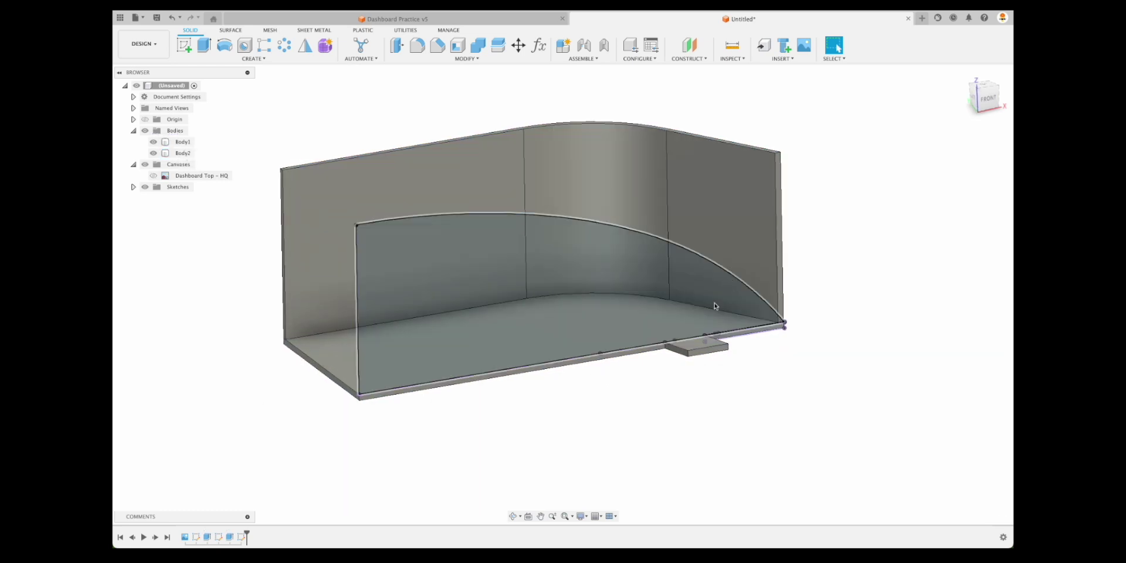
pyautogui.doubleClick(230, 537)
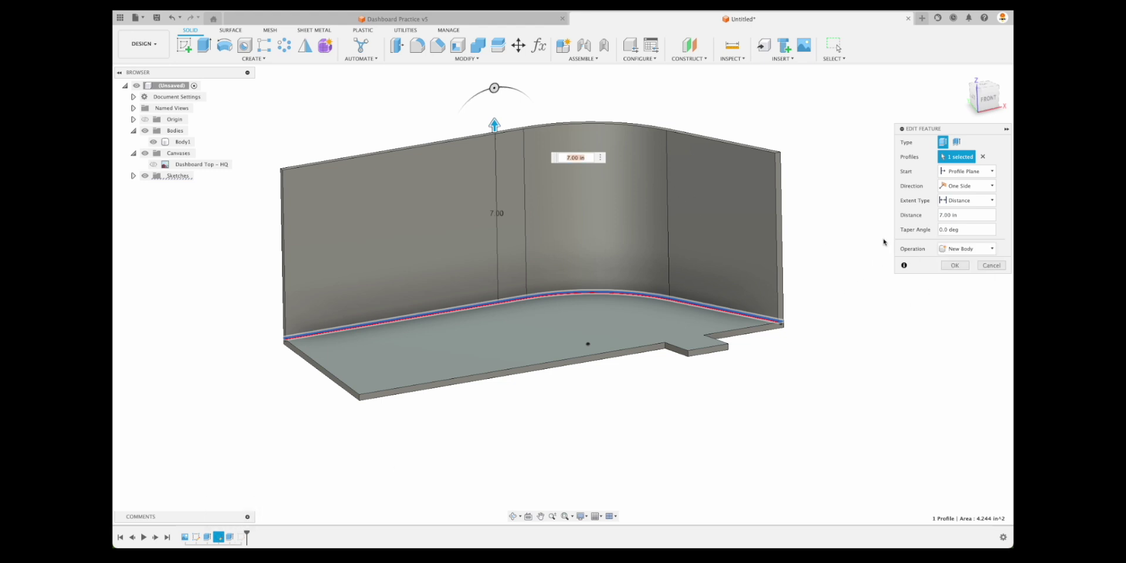
pyautogui.keyDown('shift'); pyautogui.moveTo(663, 355); pyautogui.dragTo(692, 353, button='middle'); pyautogui.keyUp('shift')
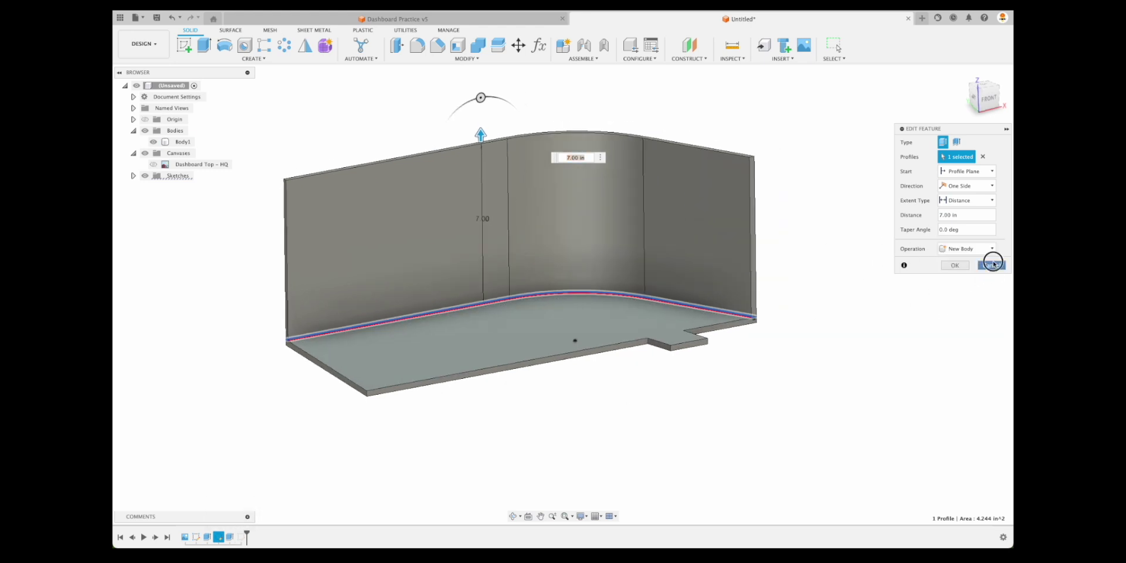
pyautogui.click(992, 265)
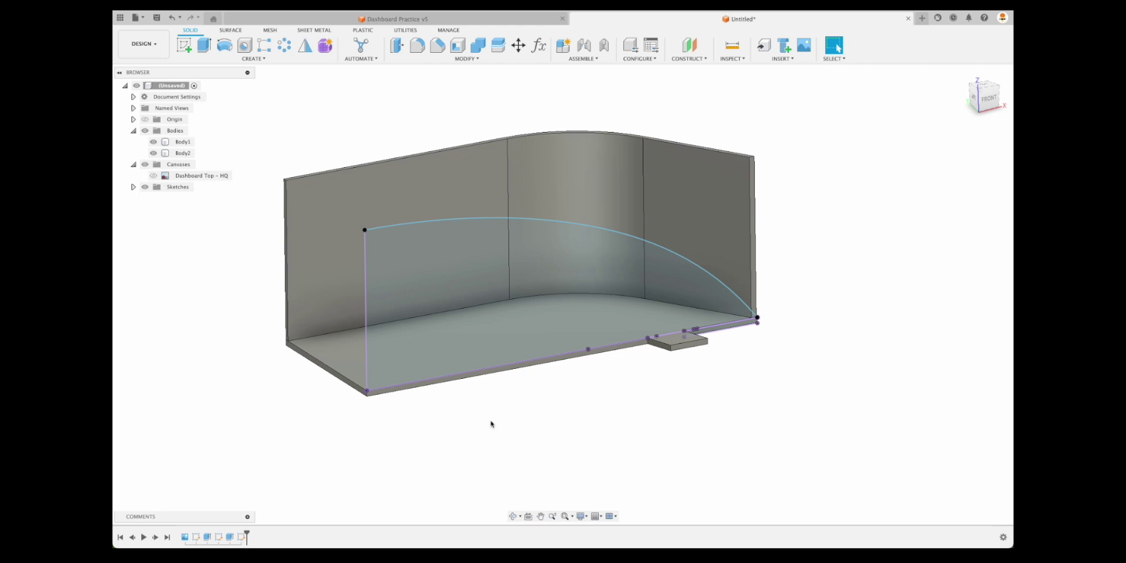
# Step: Extrude the curved profile 16.50 in as an Intersect to trim the walls to the arch
pyautogui.click(202, 52)
pyautogui.click(542, 264)
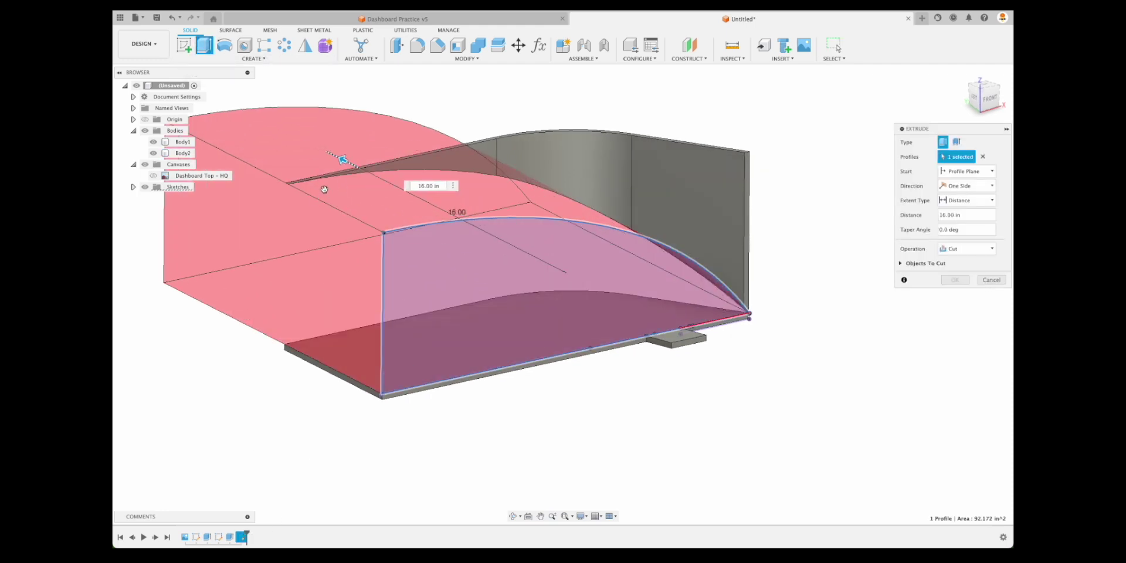
pyautogui.moveTo(324, 189); pyautogui.dragTo(317, 185)
pyautogui.click(973, 249)
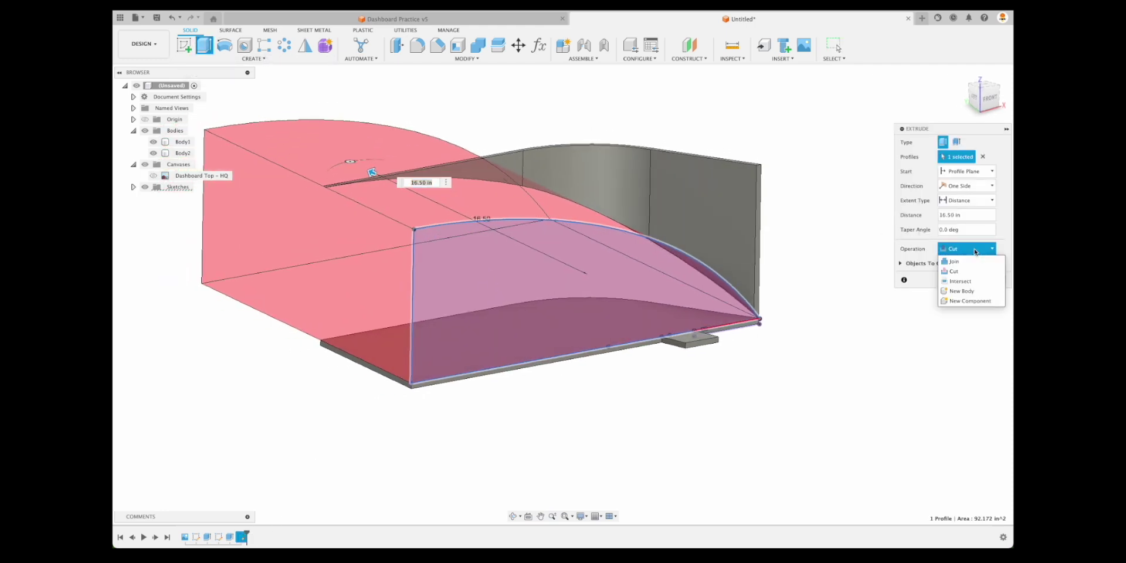
pyautogui.click(977, 282)
pyautogui.click(962, 284)
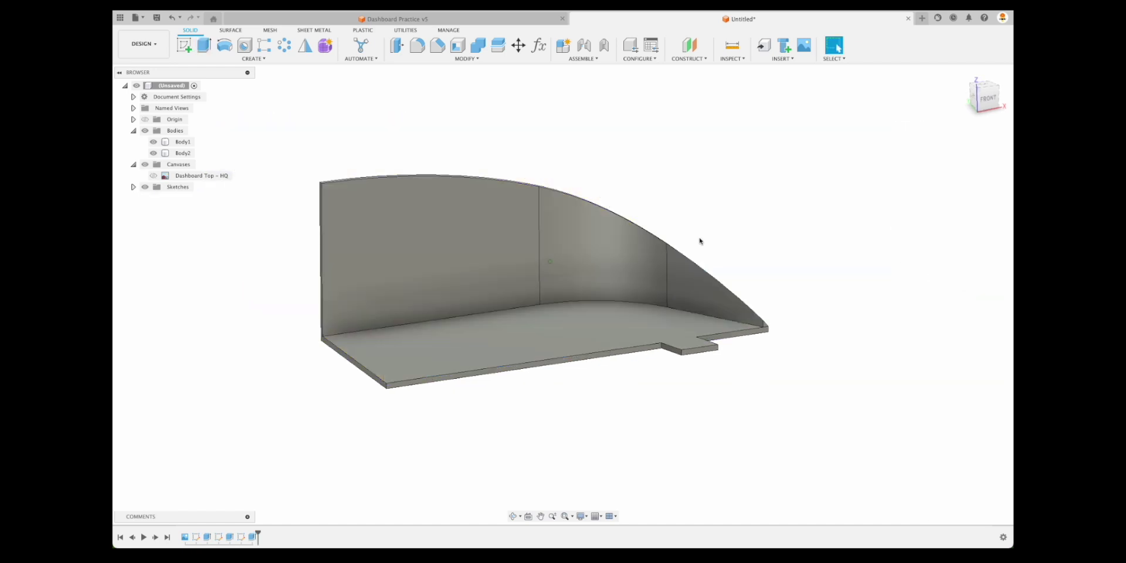
pyautogui.keyDown('shift'); pyautogui.moveTo(698, 239); pyautogui.dragTo(821, 284, button='middle'); pyautogui.keyUp('shift')
pyautogui.keyDown('shift'); pyautogui.scroll(-5, 821, 284); pyautogui.keyUp('shift')
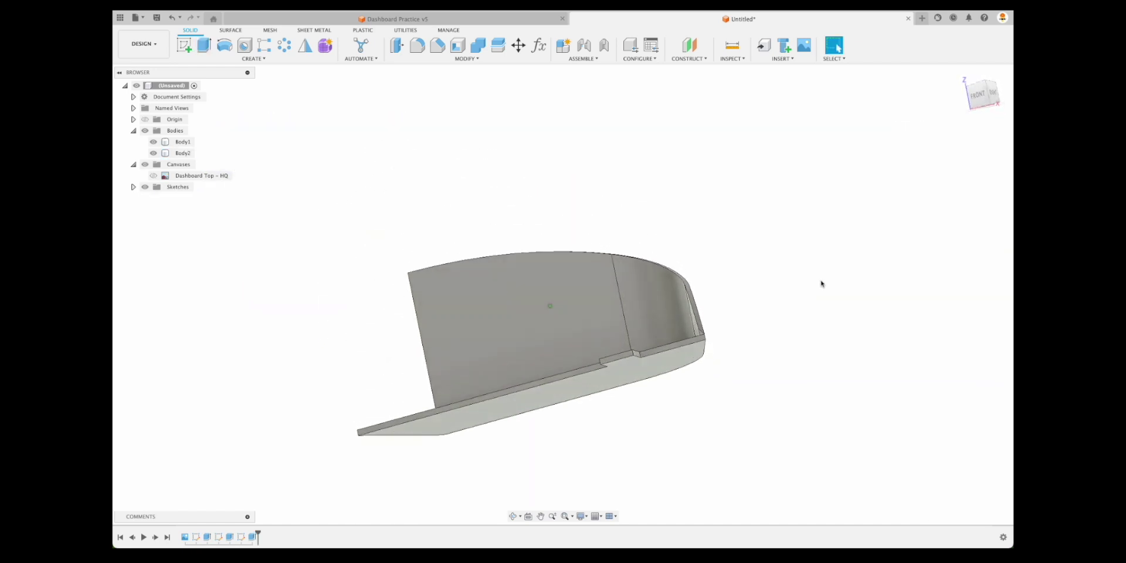
pyautogui.scroll(5, 821, 282)
pyautogui.keyDown('shift'); pyautogui.moveTo(942, 313); pyautogui.dragTo(537, 142, button='middle'); pyautogui.keyUp('shift')
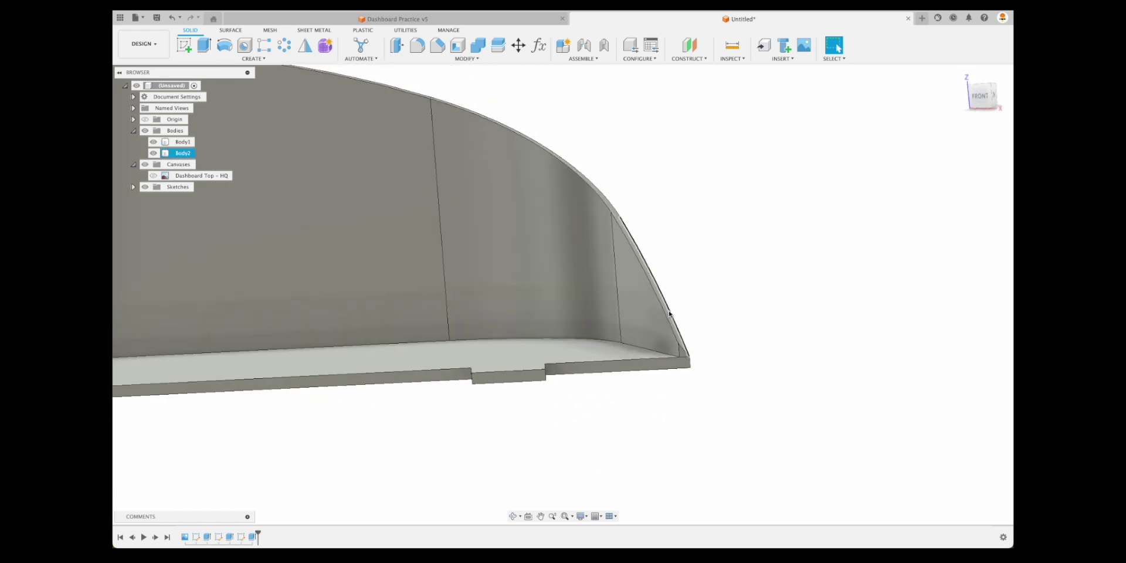
pyautogui.keyDown('shift'); pyautogui.moveTo(690, 359); pyautogui.dragTo(681, 305, button='middle'); pyautogui.keyUp('shift')
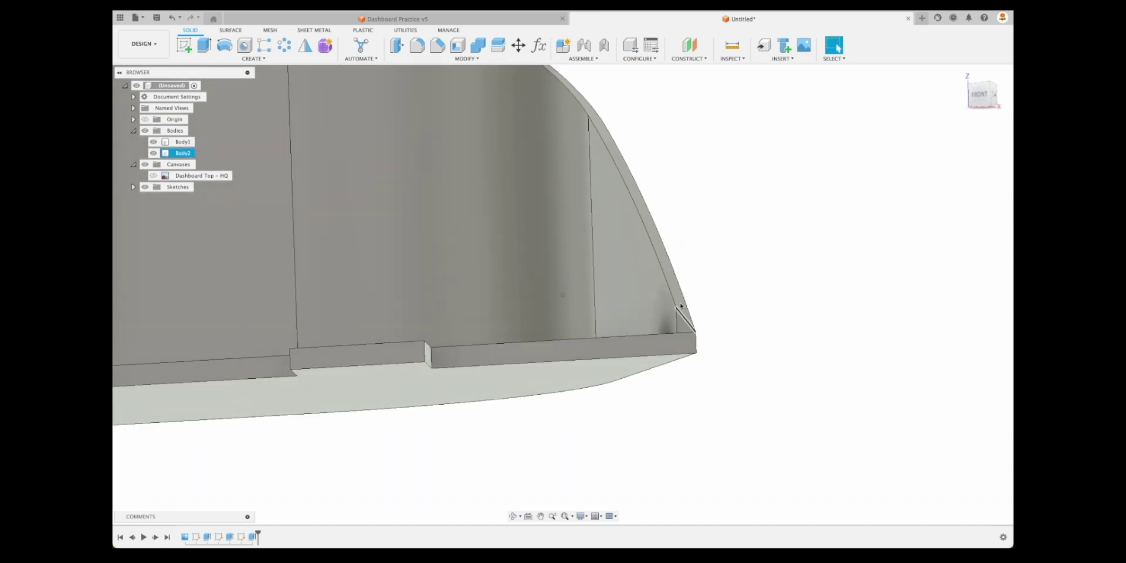
pyautogui.keyDown('shift'); pyautogui.scroll(-10, 747, 313); pyautogui.keyUp('shift')
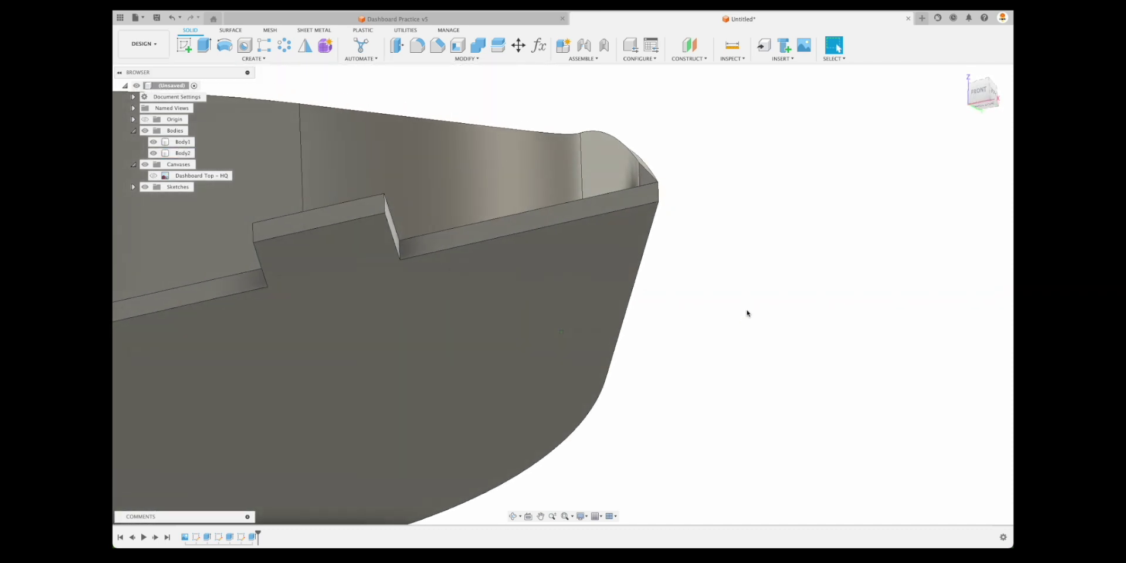
pyautogui.keyDown('shift'); pyautogui.moveTo(747, 313); pyautogui.dragTo(570, 121, button='middle'); pyautogui.keyUp('shift')
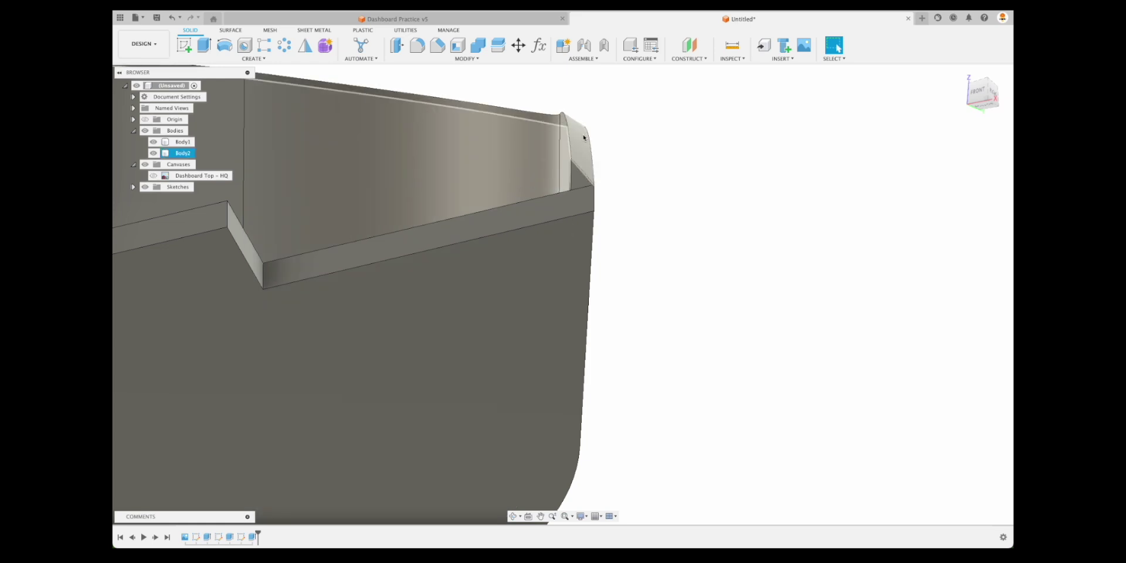
pyautogui.keyDown('shift'); pyautogui.scroll(10, 742, 176); pyautogui.keyUp('shift')
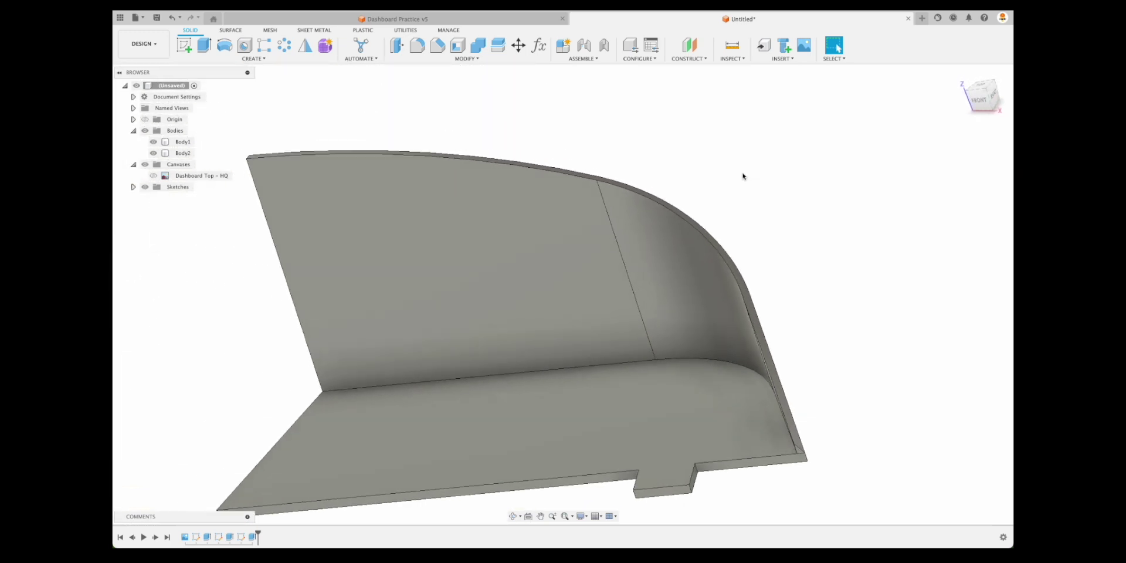
pyautogui.keyDown('shift'); pyautogui.scroll(-3, 641, 121); pyautogui.keyUp('shift')
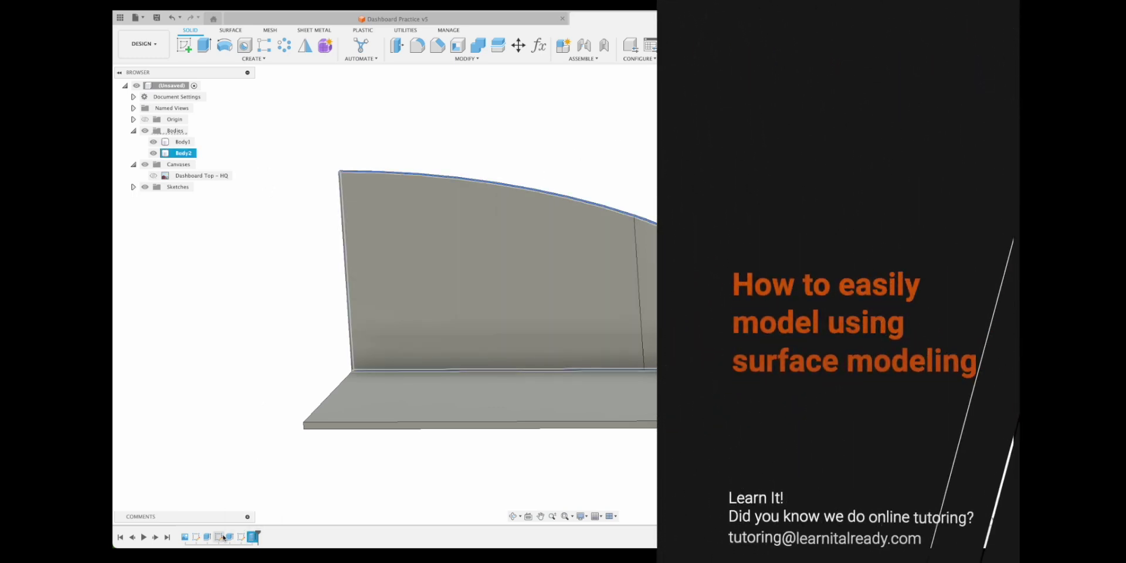
pyautogui.press('BackSpace')
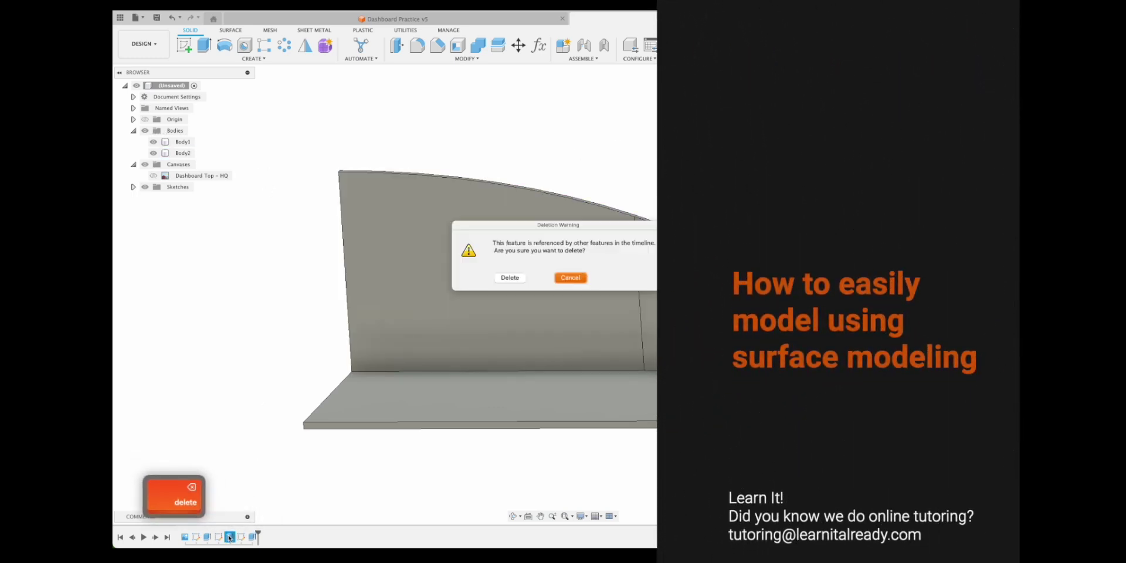
pyautogui.click(570, 278)
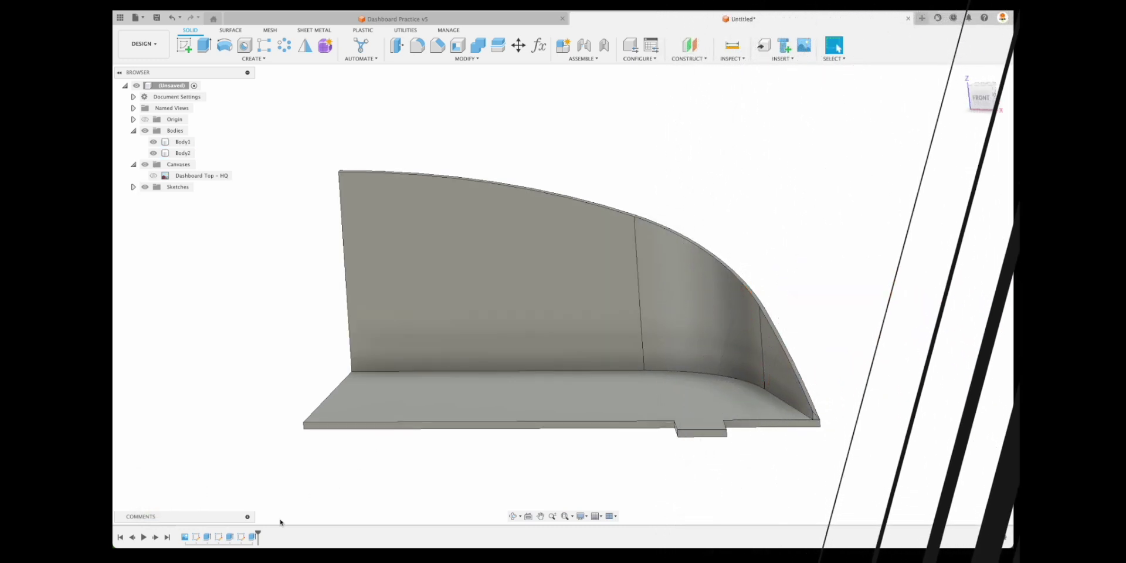
pyautogui.click(254, 537)
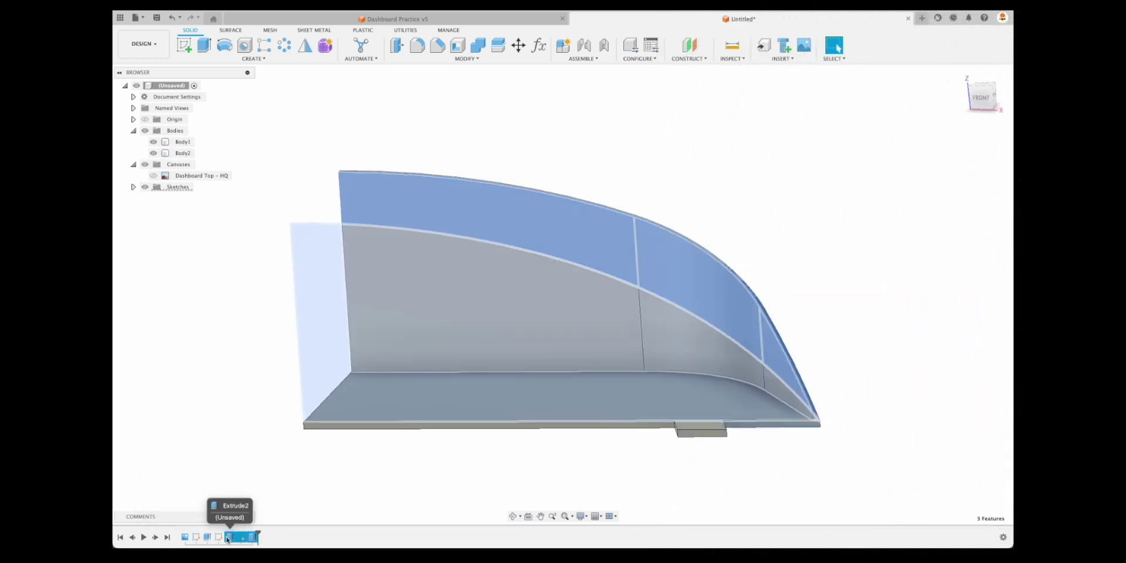
pyautogui.press('BackSpace')
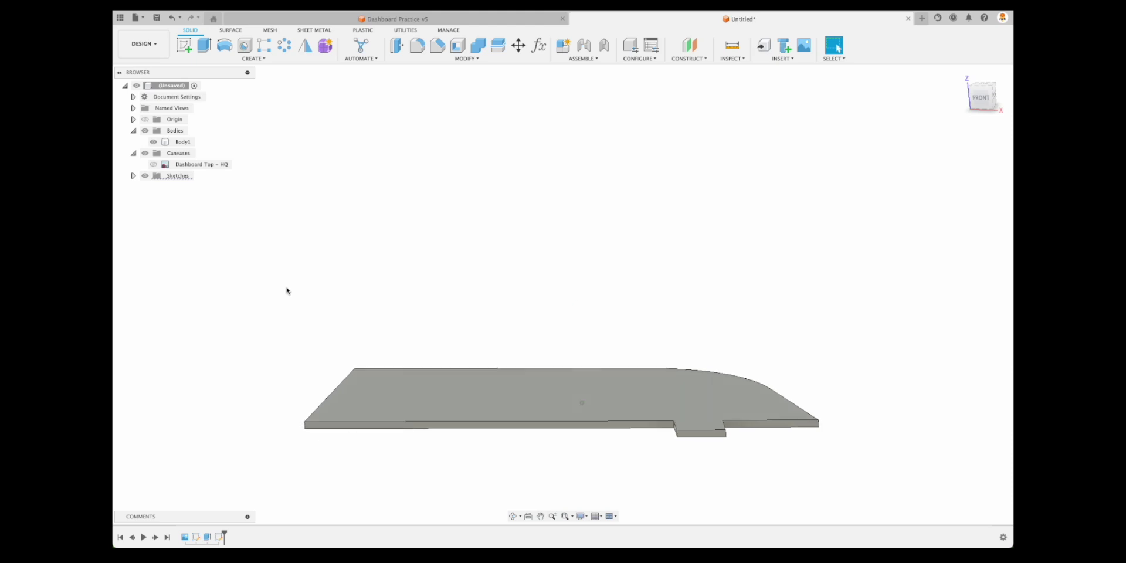
# Step: Edit and finish the plate sketch, then delete Sketch2 from the timeline
pyautogui.keyDown('shift'); pyautogui.moveTo(288, 291); pyautogui.dragTo(237, 531, button='middle'); pyautogui.keyUp('shift')
pyautogui.doubleClick(219, 537)
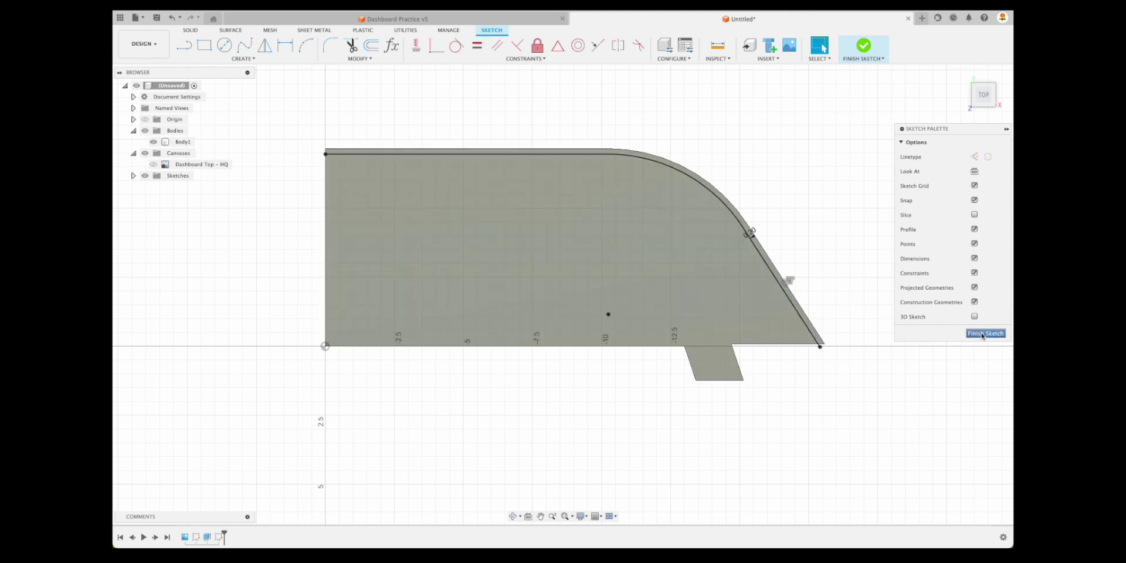
pyautogui.click(985, 333)
pyautogui.click(218, 537)
pyautogui.press('BackSpace')
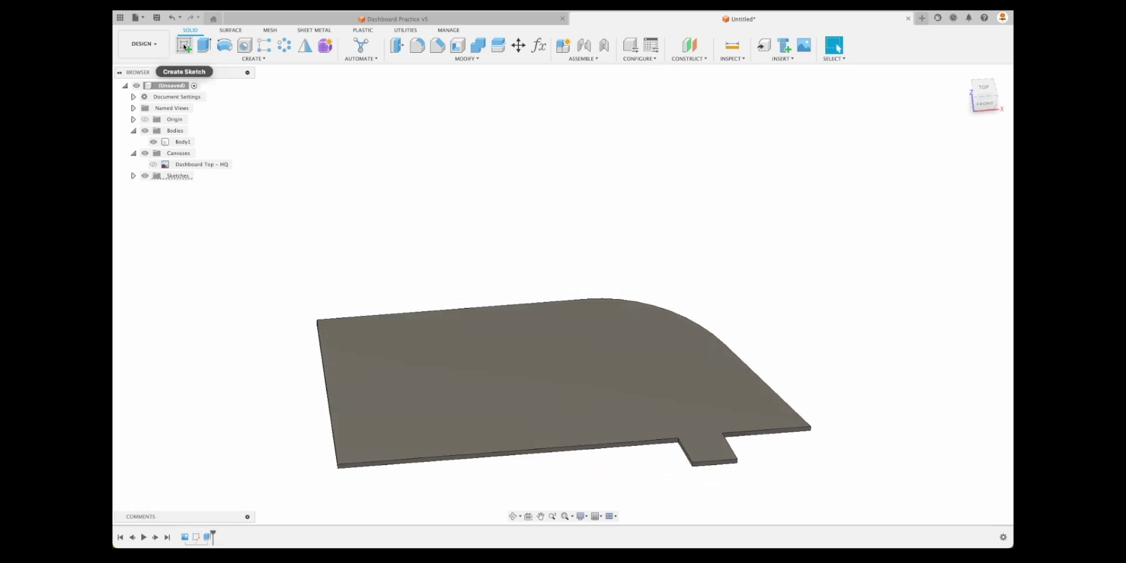
# Step: Sketch on the plate's top face, toggling Body1's visibility to check the profile, then finish
pyautogui.click(183, 46)
pyautogui.click(492, 355)
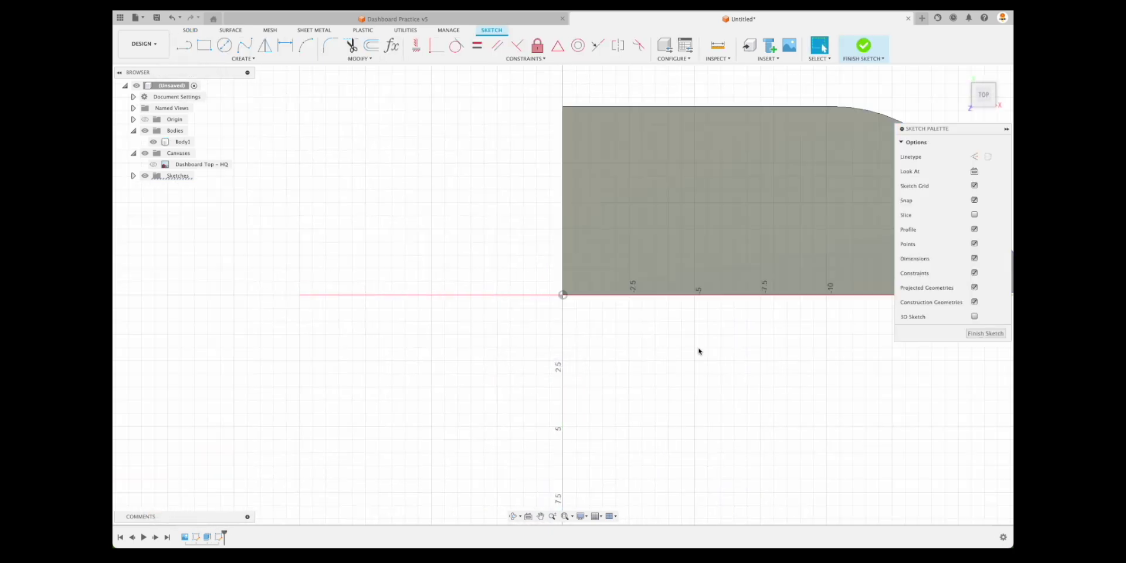
pyautogui.moveTo(698, 351); pyautogui.dragTo(496, 425, button='middle')
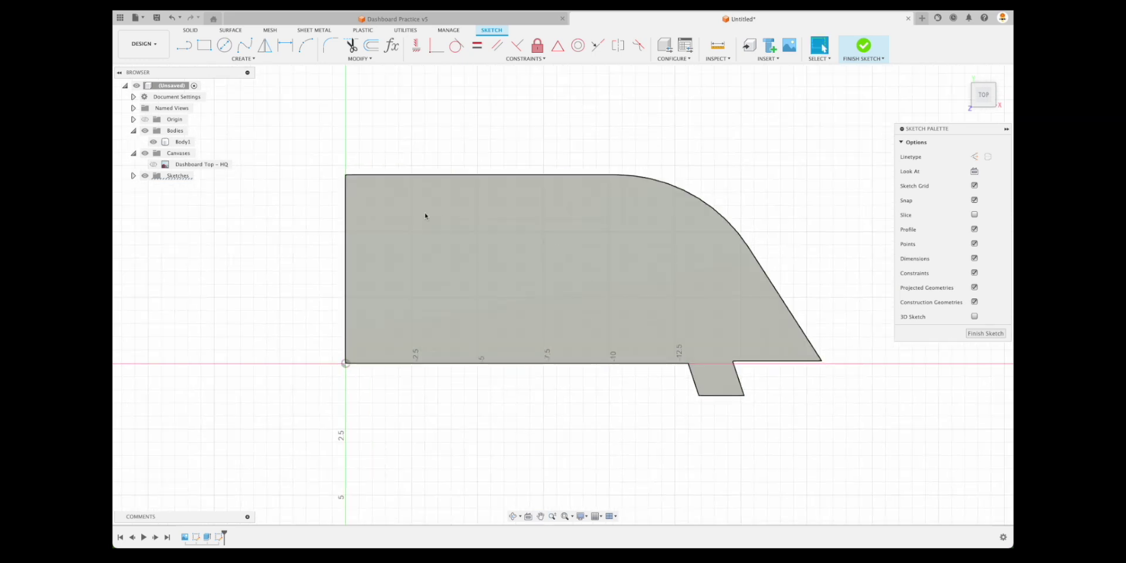
pyautogui.click(152, 142)
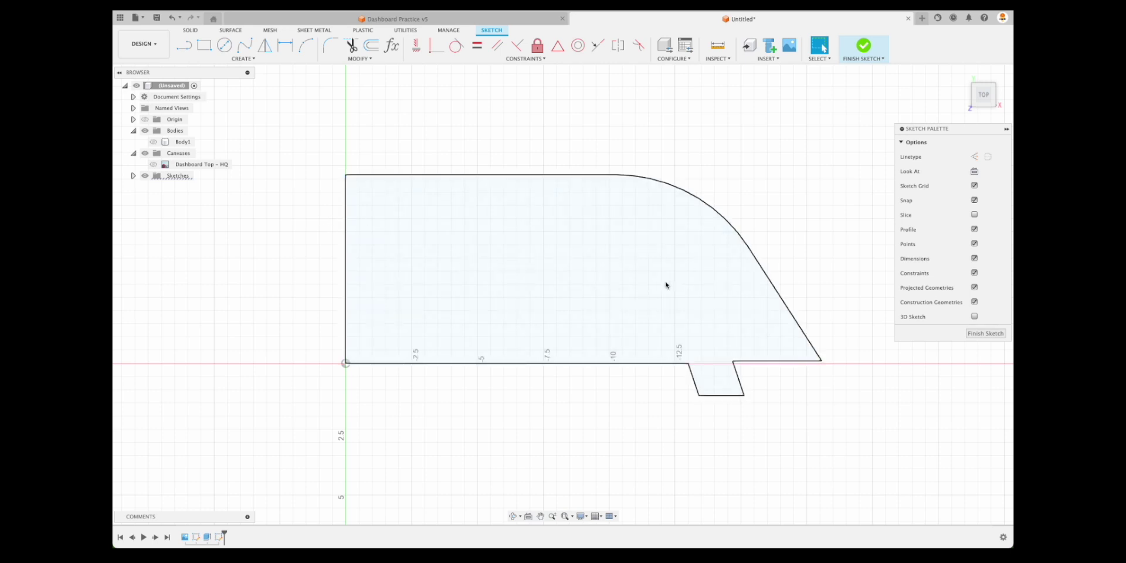
pyautogui.click(153, 141)
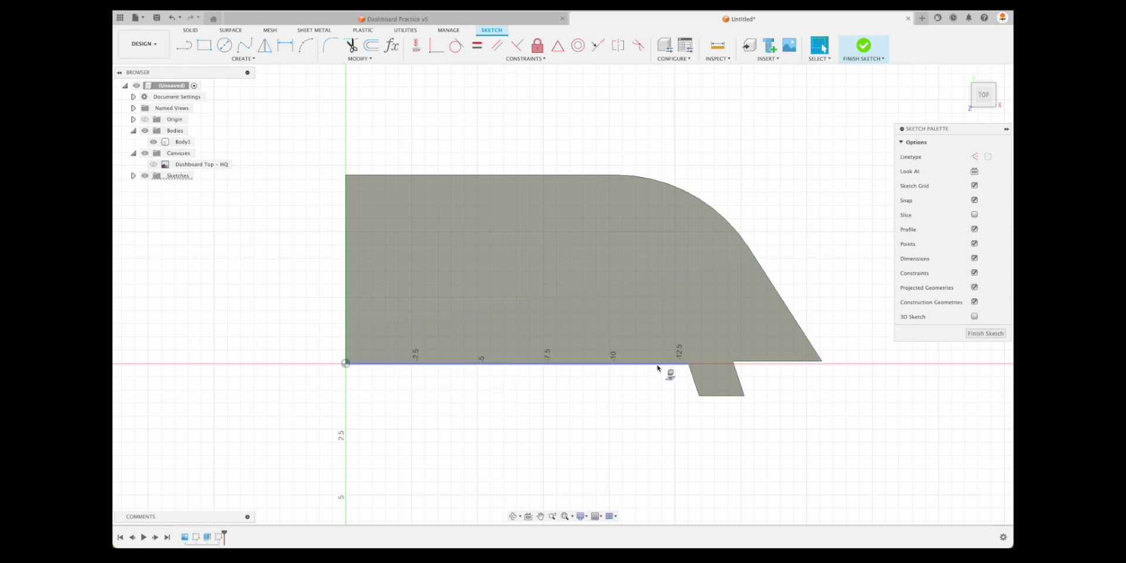
pyautogui.click(985, 334)
# Step: Constrain Sketch1's two bottom segments beside the tab collinear and finish the sketch
pyautogui.doubleClick(197, 537)
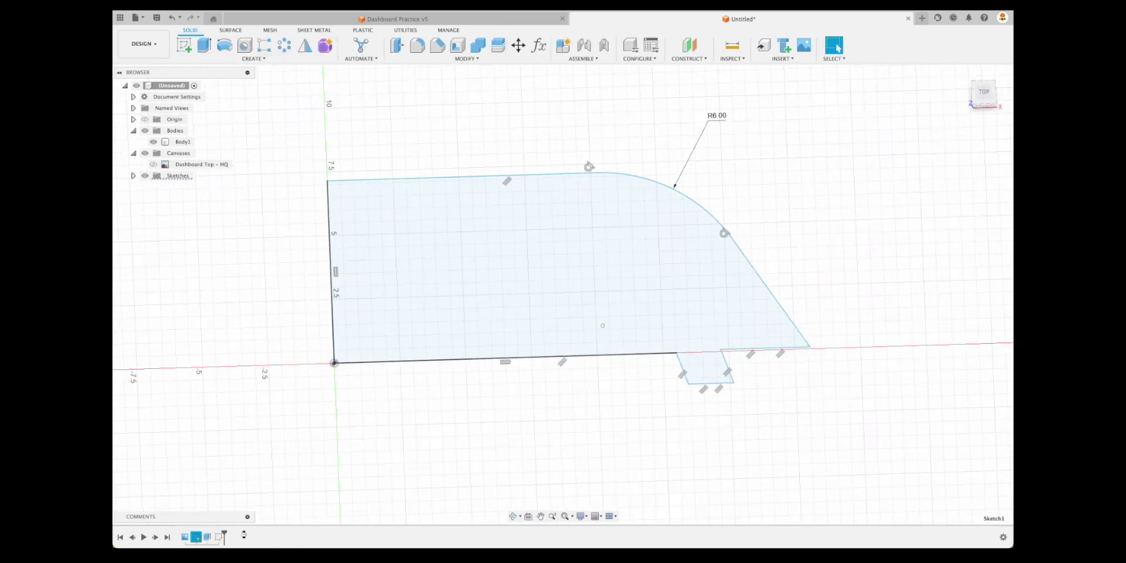
pyautogui.scroll(4, 792, 306)
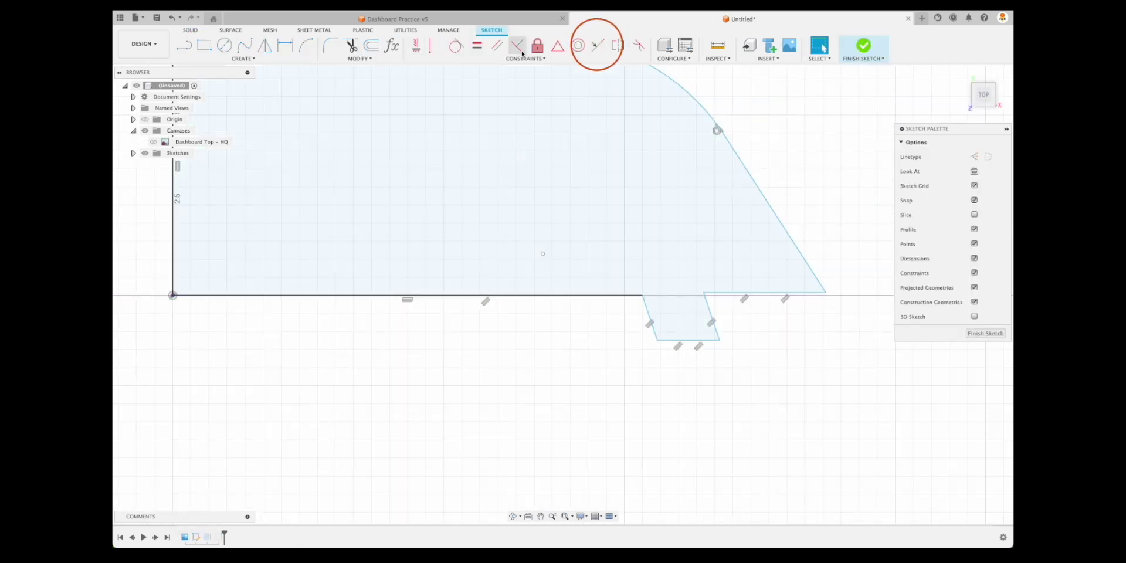
pyautogui.click(617, 299)
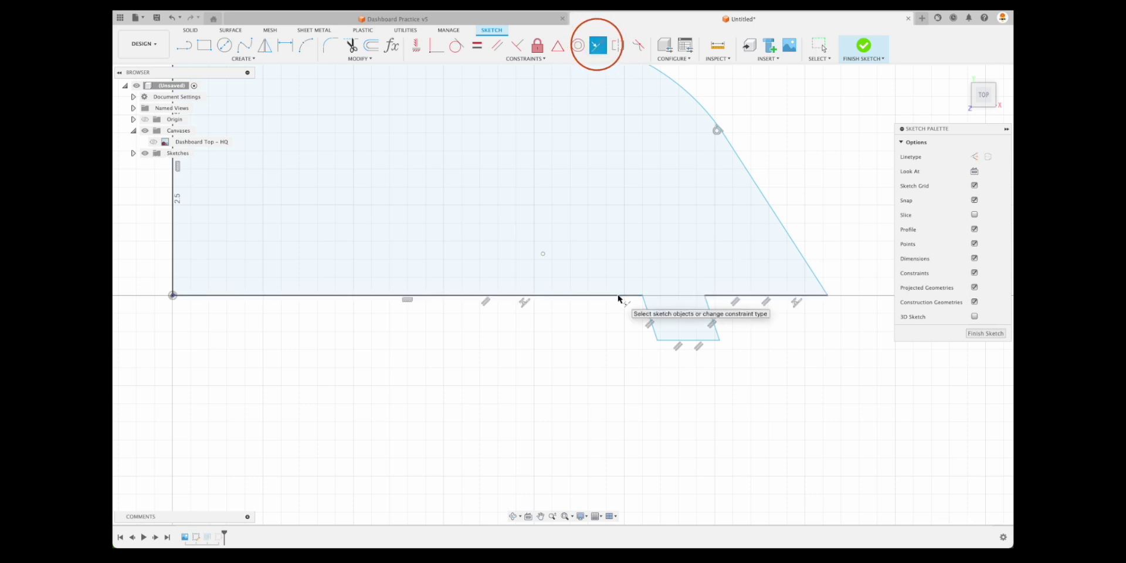
pyautogui.click(986, 333)
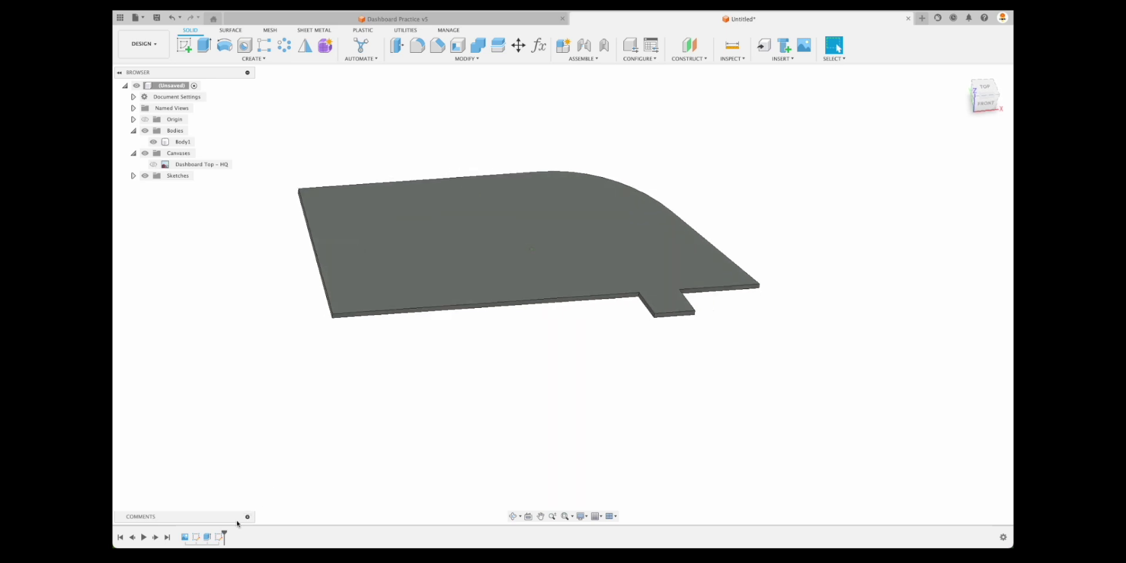
# Step: Edit and finish the plate sketch, reframe the plate, and switch to the Surface tools
pyautogui.doubleClick(219, 536)
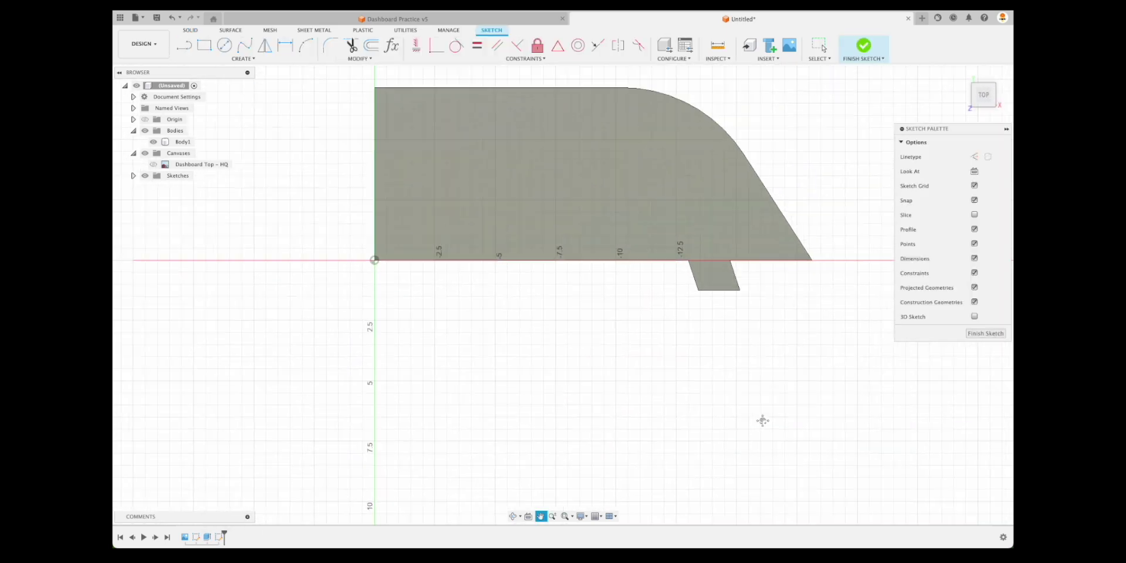
pyautogui.moveTo(762, 420); pyautogui.dragTo(754, 449)
pyautogui.press('Escape')
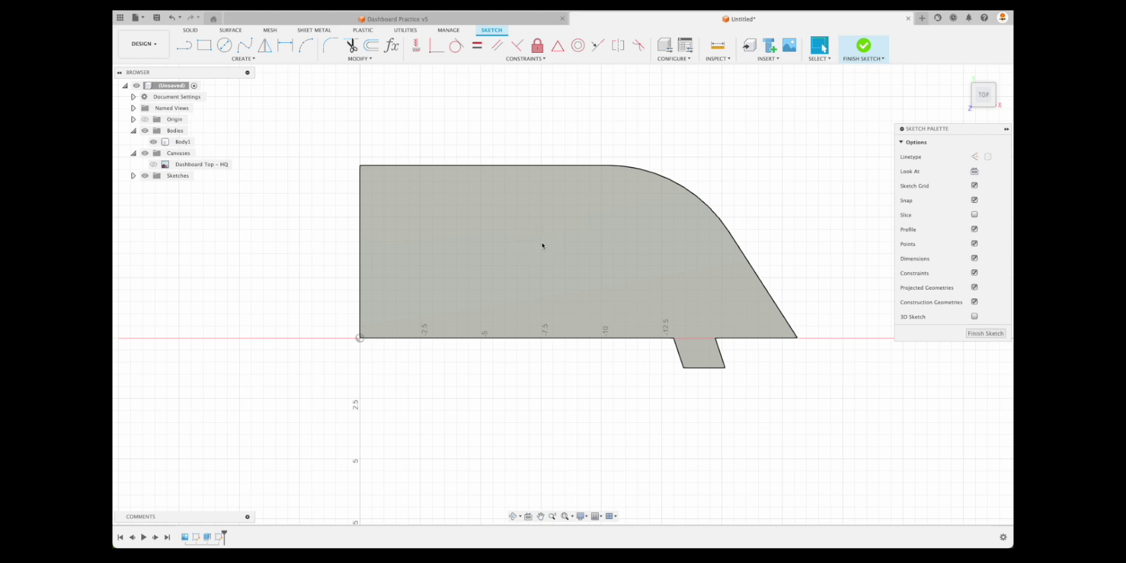
pyautogui.click(986, 333)
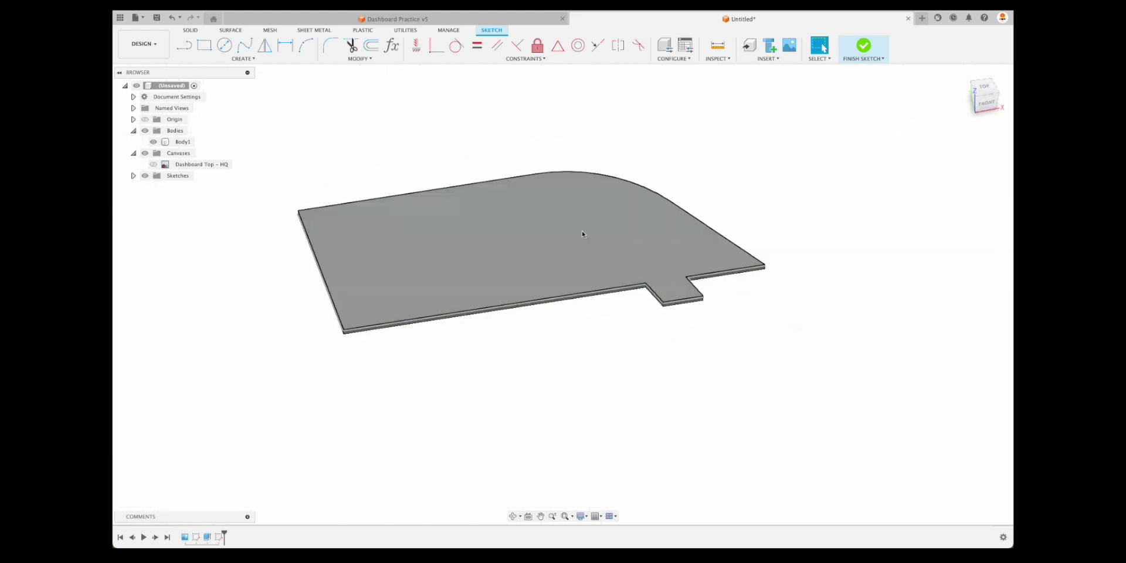
pyautogui.moveTo(333, 156); pyautogui.dragTo(425, 228, button='middle')
pyautogui.moveTo(512, 298); pyautogui.dragTo(434, 317, button='middle')
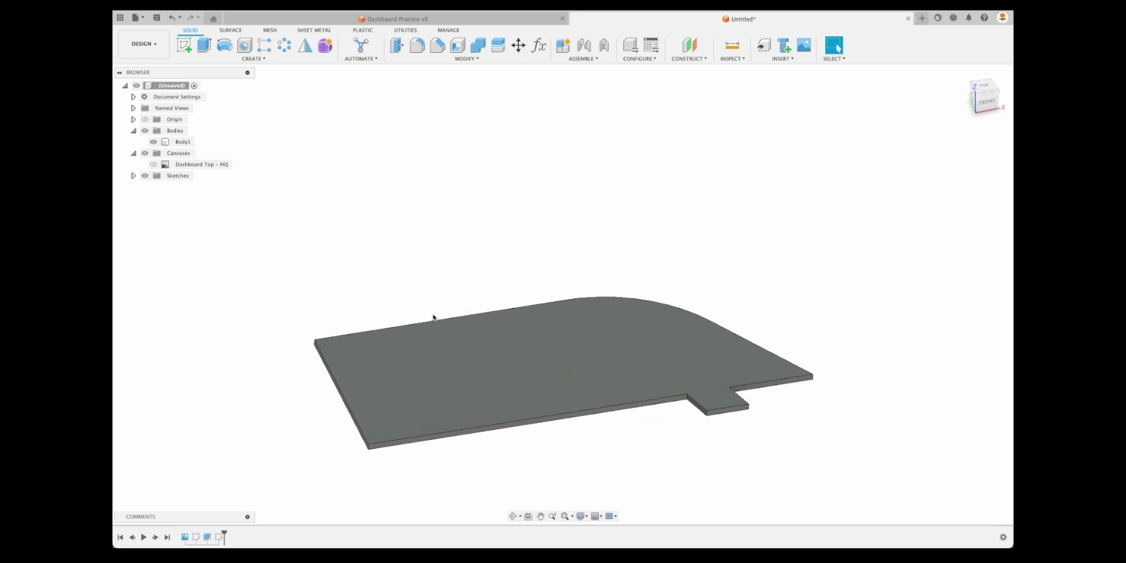
pyautogui.scroll(-1, 624, 301)
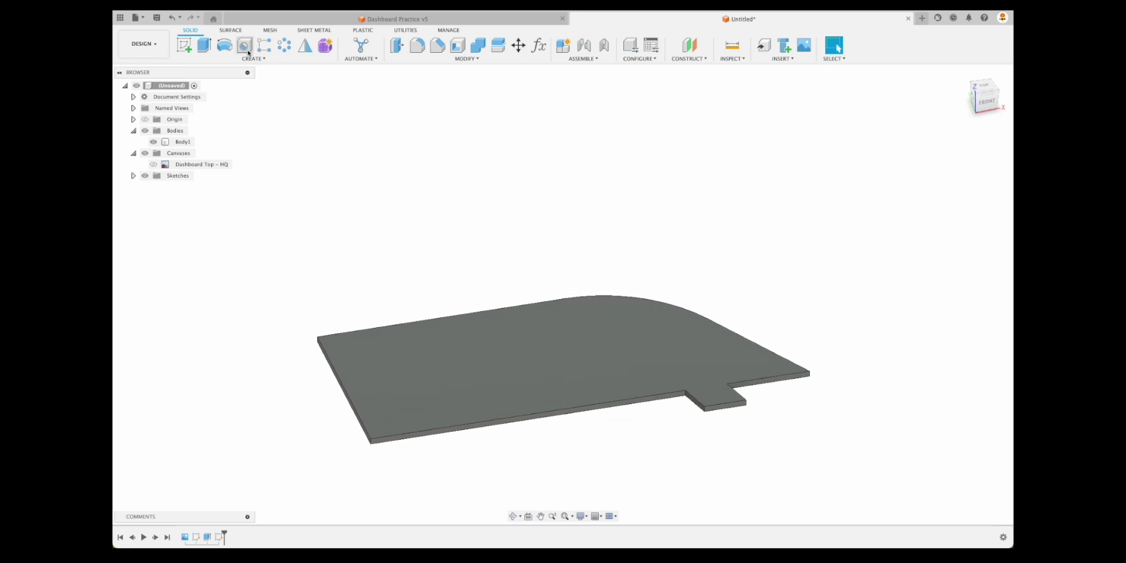
pyautogui.click(231, 31)
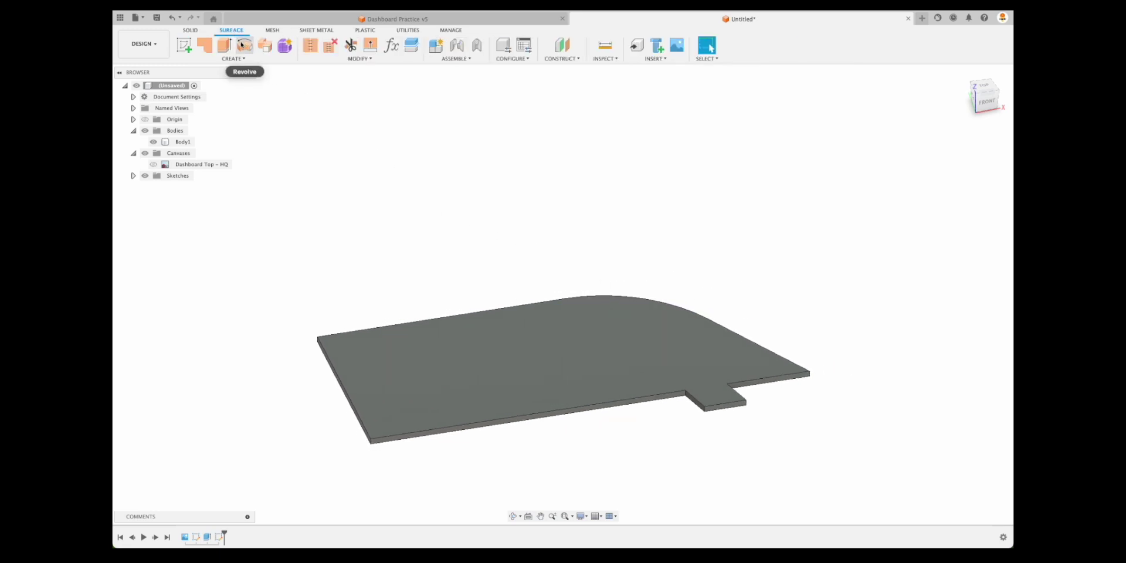
# Step: Start a surface extrude of the plate outline, dragging it upward into walls
pyautogui.click(224, 46)
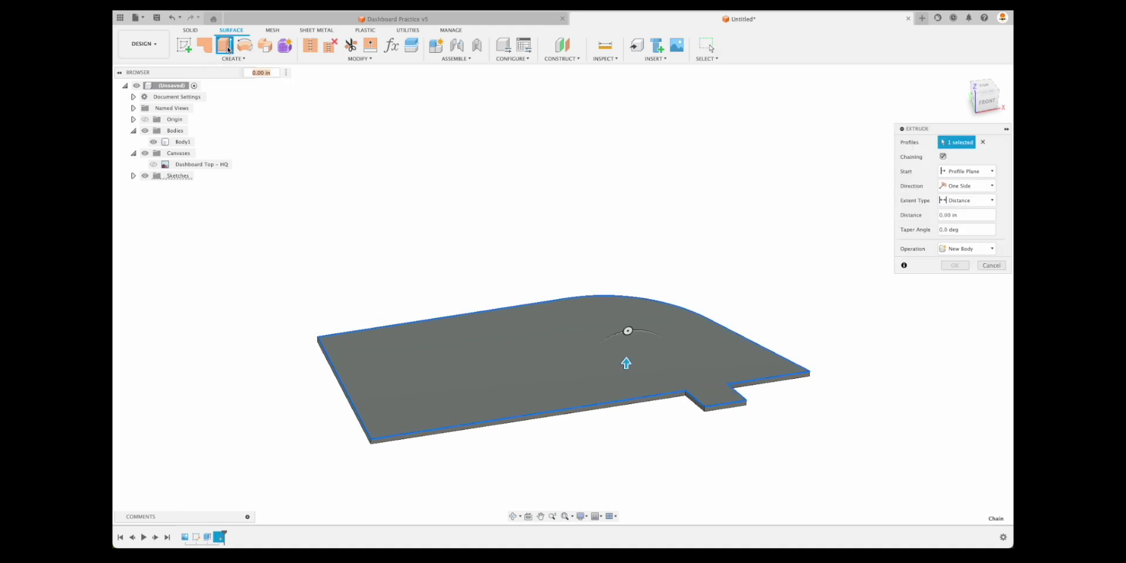
pyautogui.scroll(1, 502, 287)
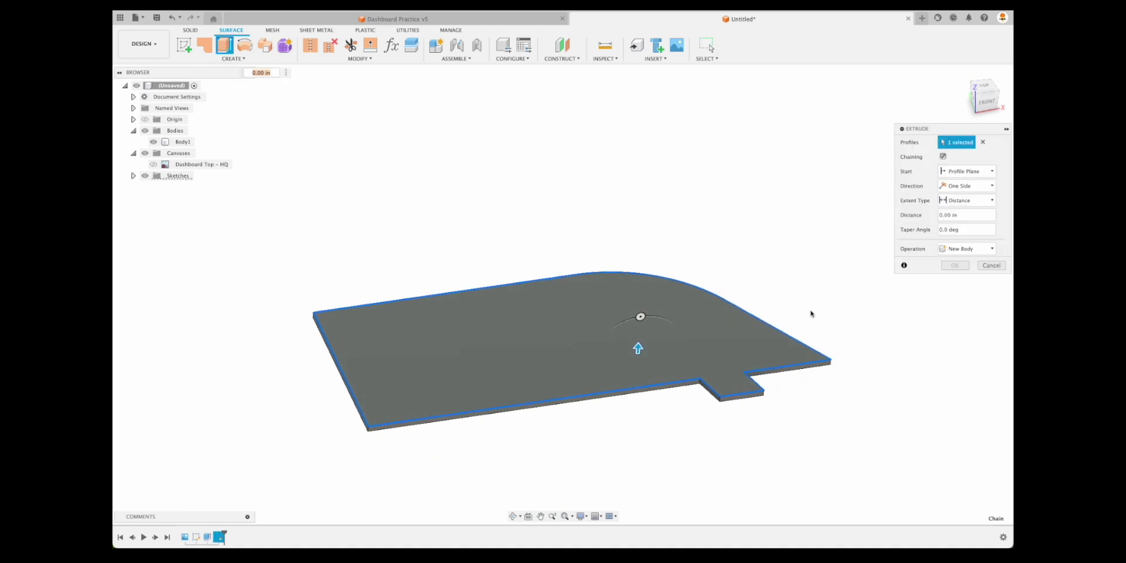
pyautogui.moveTo(638, 348); pyautogui.dragTo(649, 189)
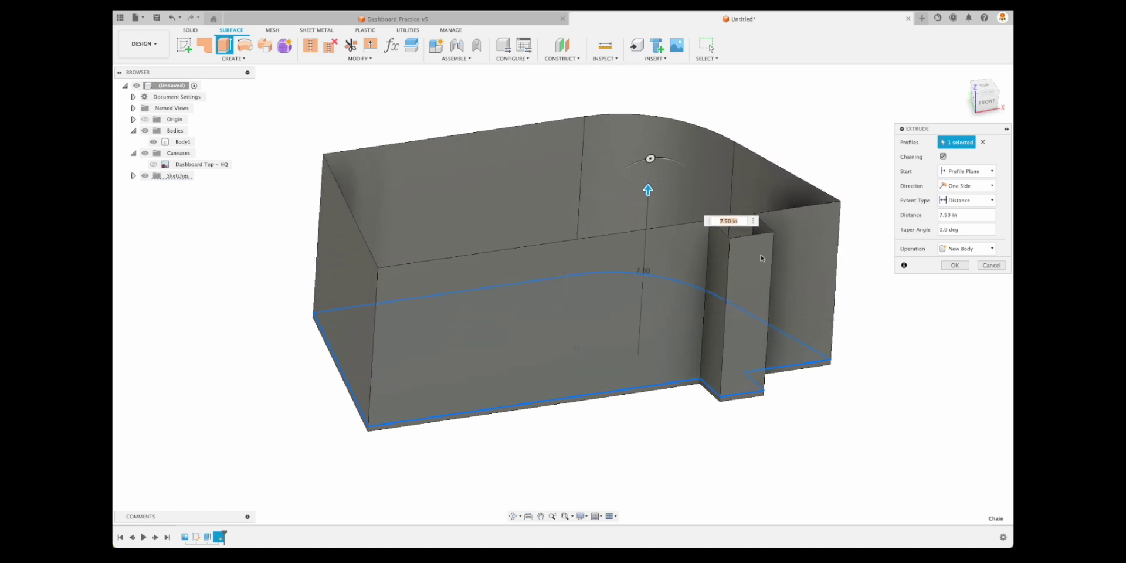
pyautogui.keyDown('shift'); pyautogui.moveTo(761, 255); pyautogui.dragTo(839, 294, button='middle'); pyautogui.keyUp('shift')
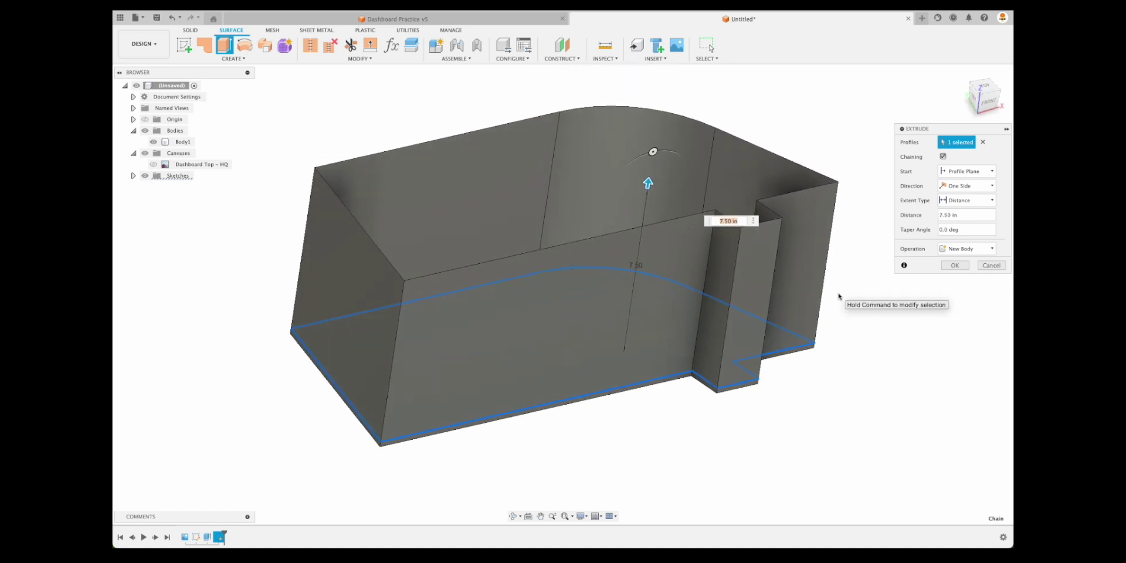
pyautogui.keyDown('shift'); pyautogui.moveTo(836, 296); pyautogui.dragTo(797, 295, button='middle'); pyautogui.keyUp('shift')
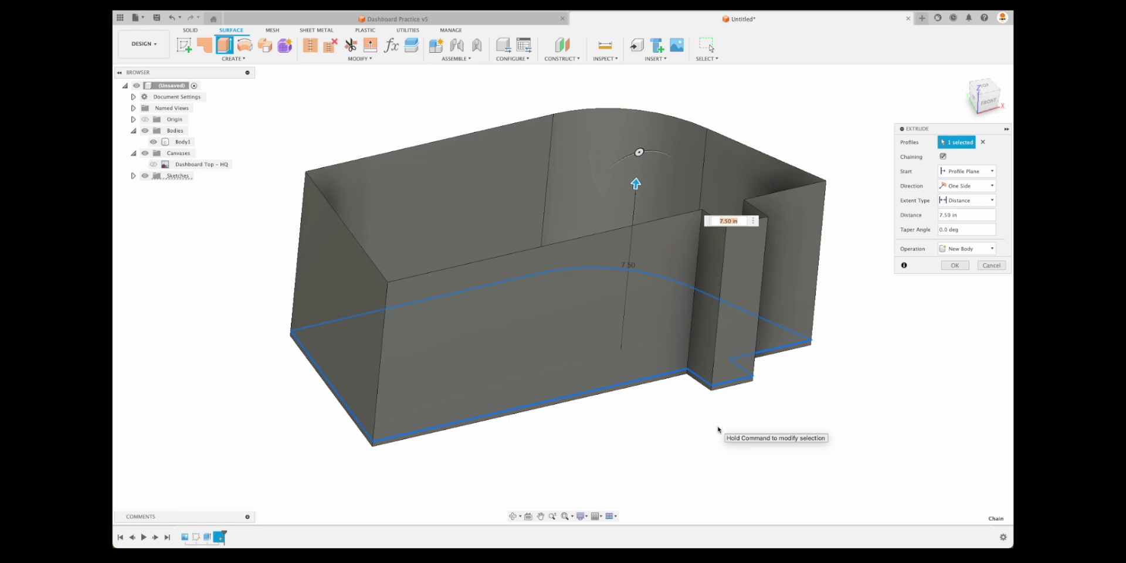
pyautogui.keyDown('shift'); pyautogui.moveTo(678, 211); pyautogui.dragTo(667, 211, button='middle'); pyautogui.keyUp('shift')
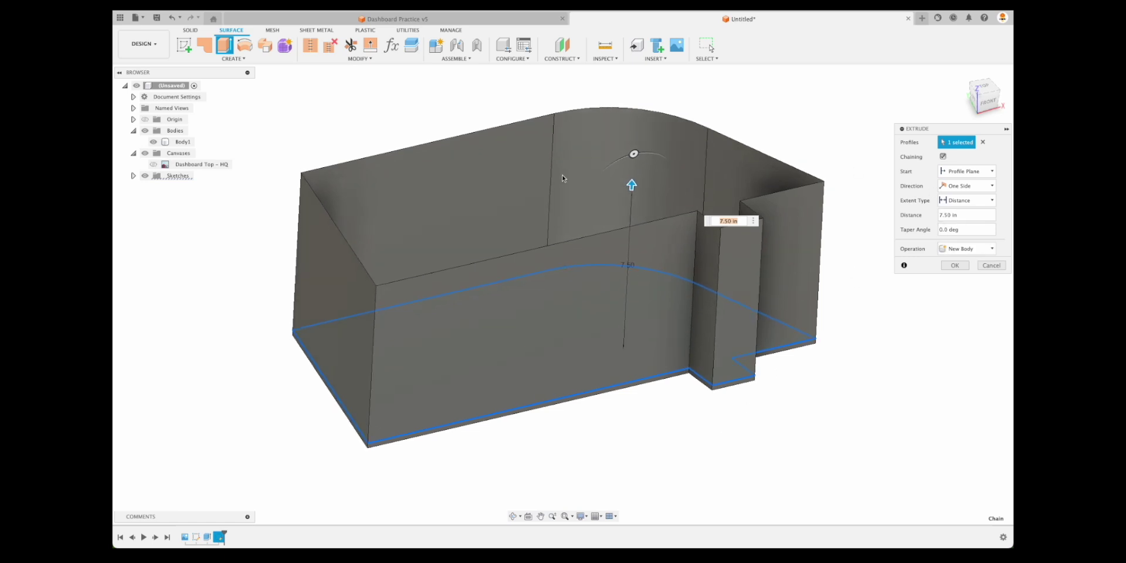
# Step: Limit the profile to the back edge, curved corner and right side, and confirm at 7.50 in
pyautogui.click(983, 143)
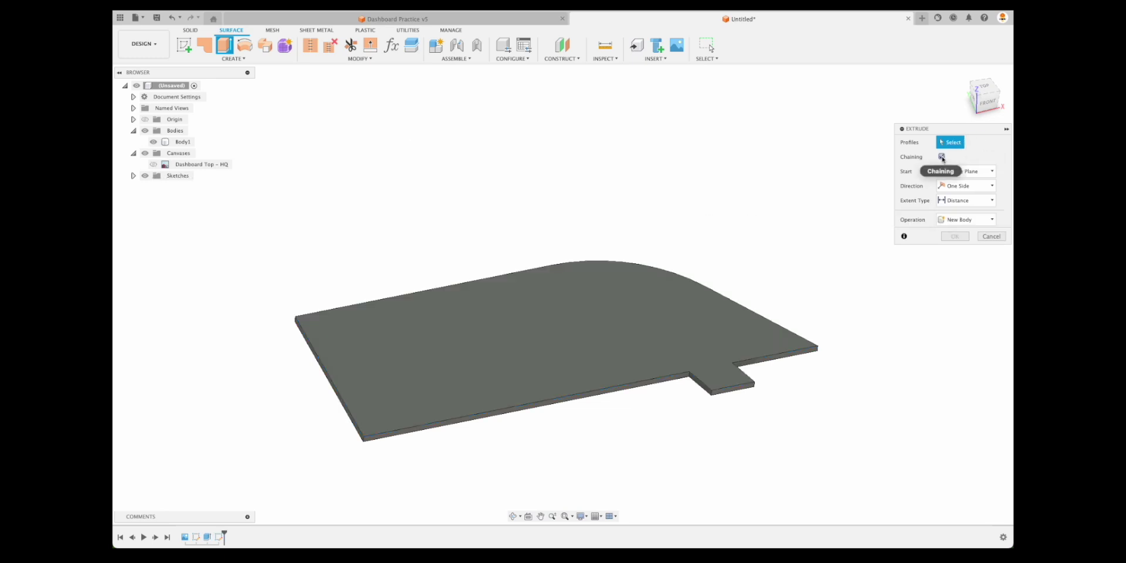
pyautogui.click(454, 286)
pyautogui.click(567, 265)
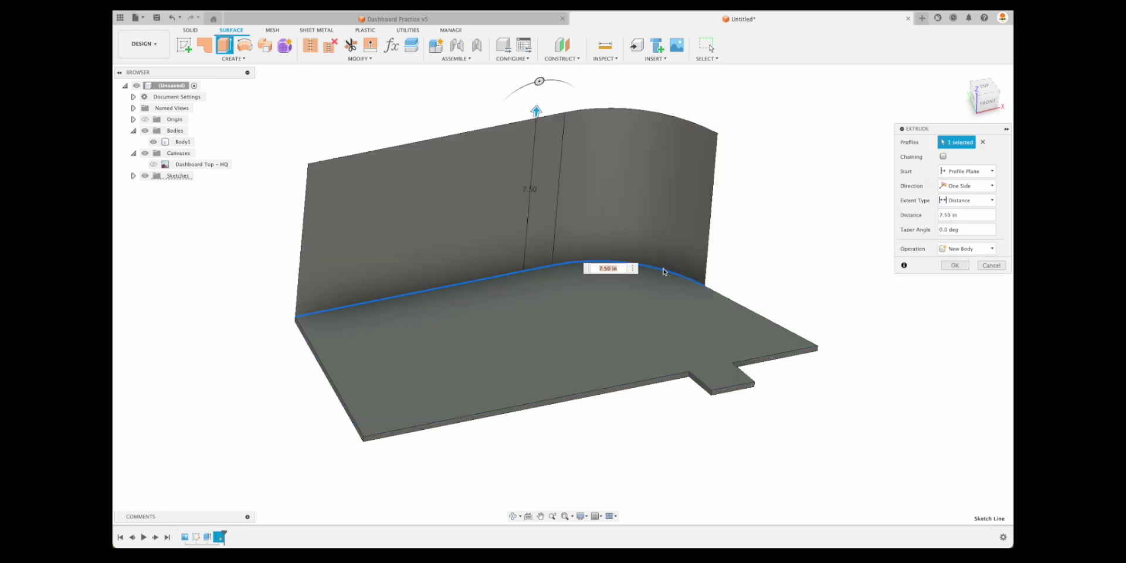
pyautogui.click(729, 303)
pyautogui.keyDown('shift'); pyautogui.moveTo(980, 359); pyautogui.dragTo(983, 350, button='middle'); pyautogui.keyUp('shift')
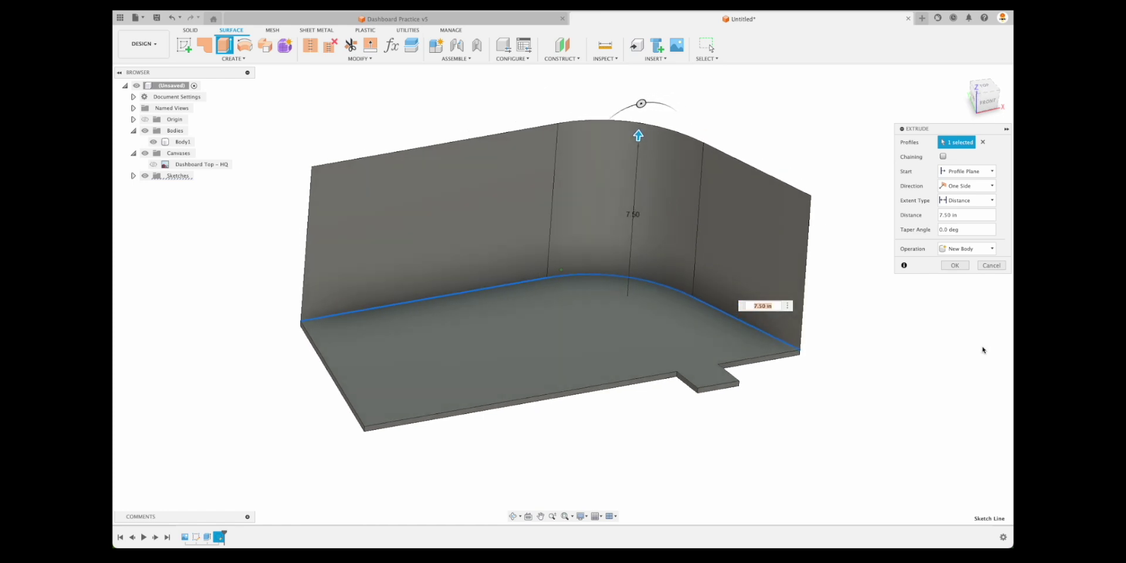
pyautogui.click(953, 265)
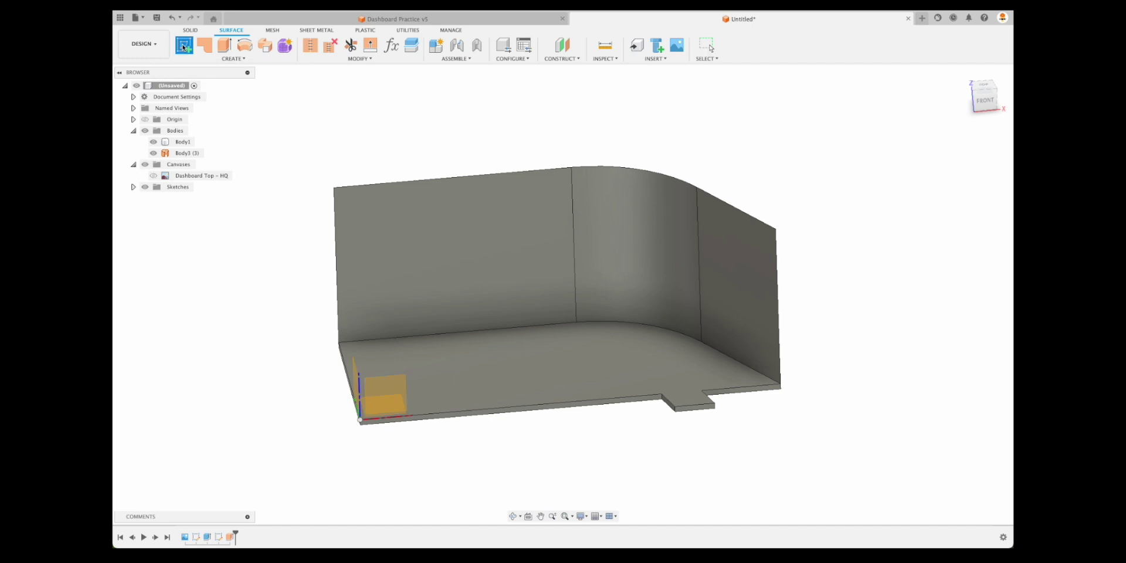
# Step: Start a sketch on the XZ front plane and project the wall's top-left and bottom-right corner points
pyautogui.click(183, 47)
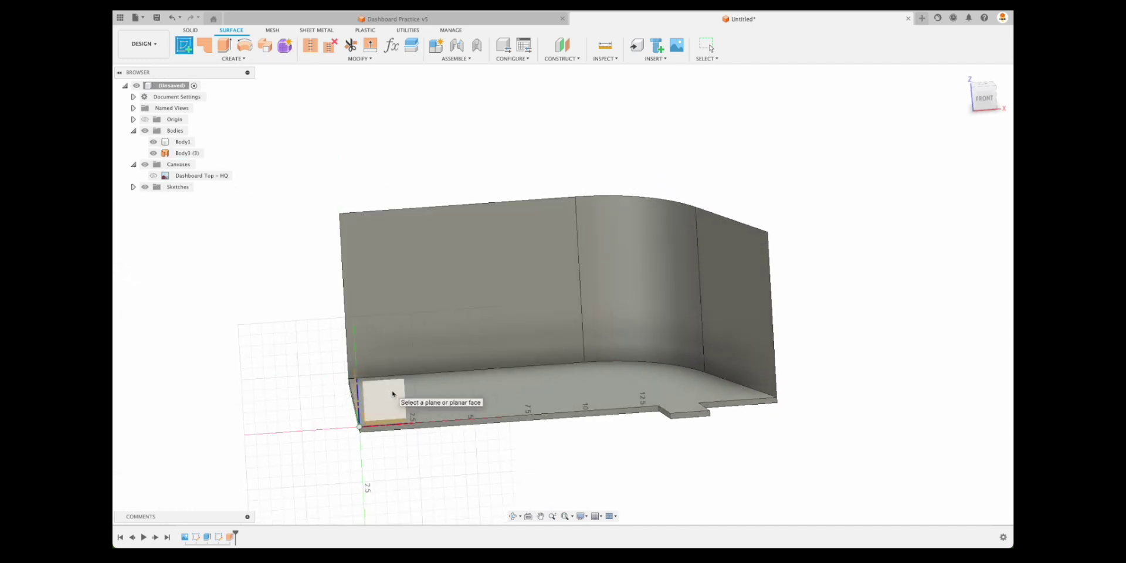
pyautogui.click(394, 394)
pyautogui.moveTo(719, 385); pyautogui.dragTo(580, 407, button='middle')
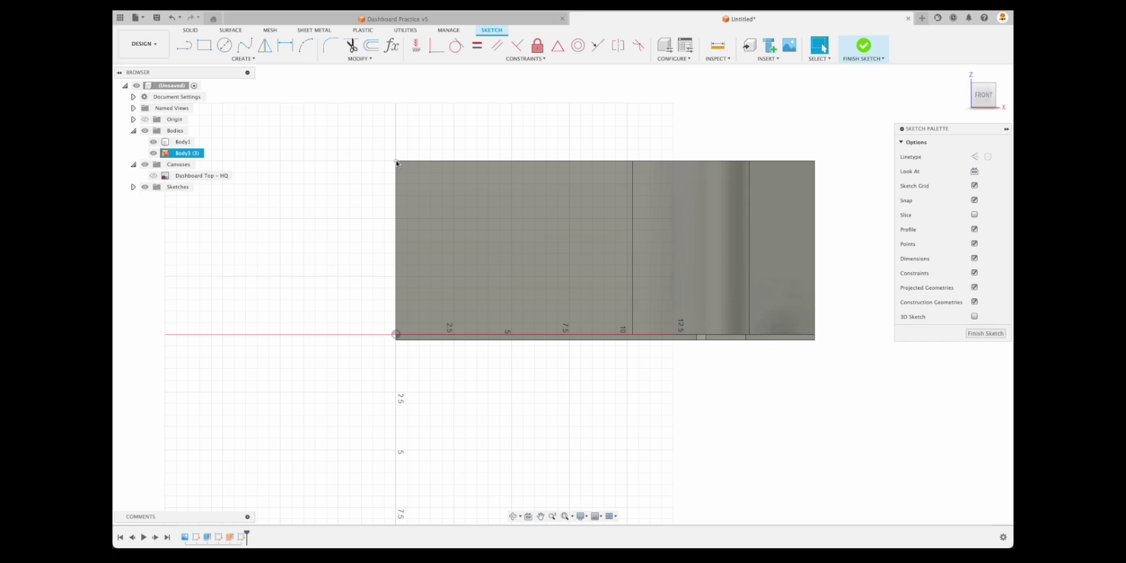
pyautogui.press('p')
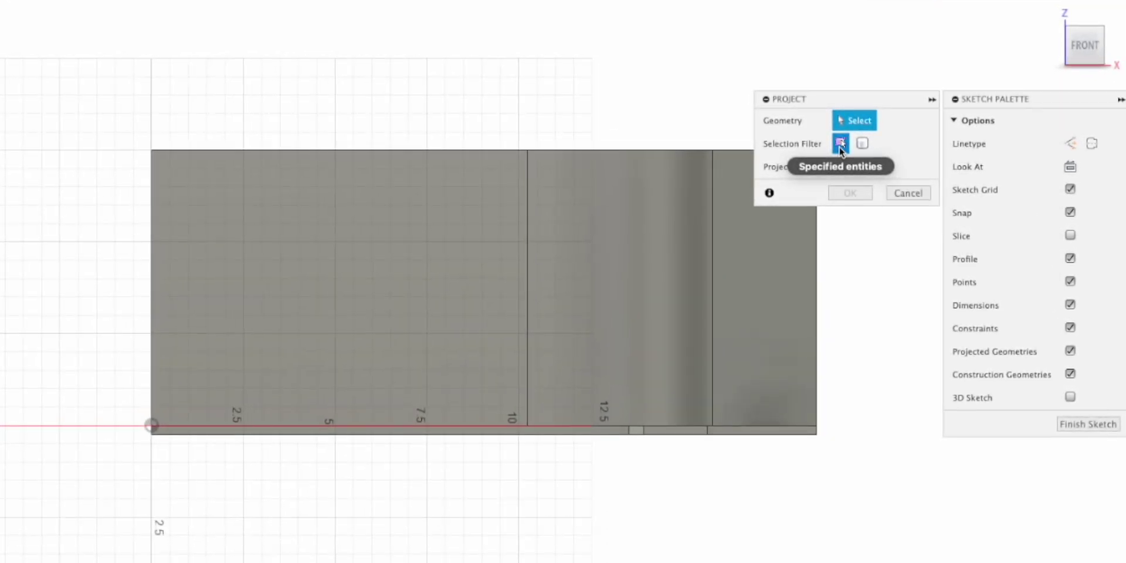
pyautogui.click(152, 150)
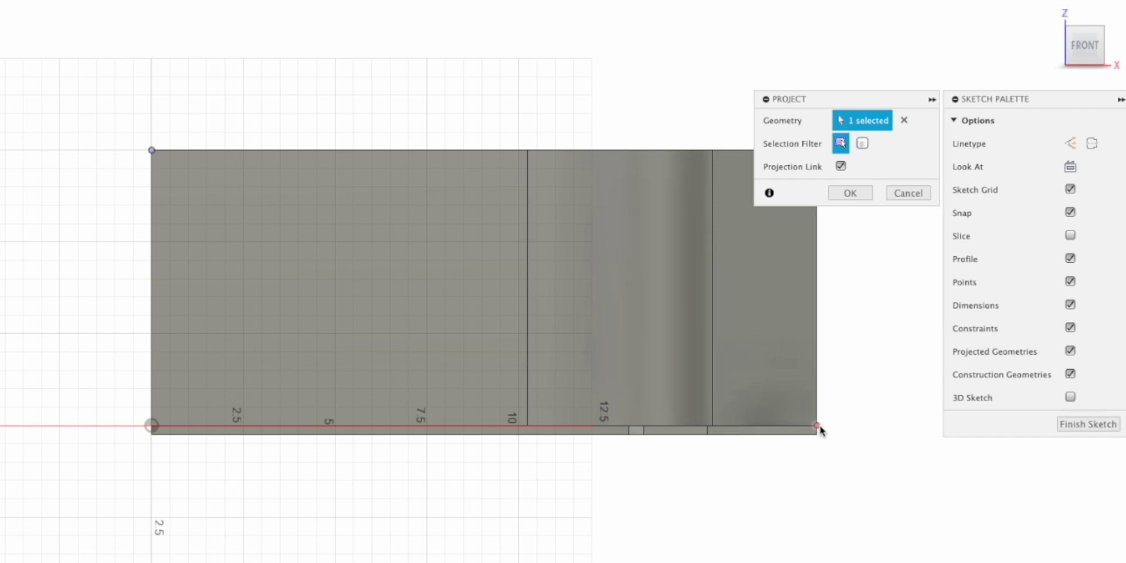
pyautogui.click(816, 425)
# Step: Reshape the spline's end tangent so it arcs from the top-left point into the bottom-right corner, then finish the sketch
pyautogui.click(851, 192)
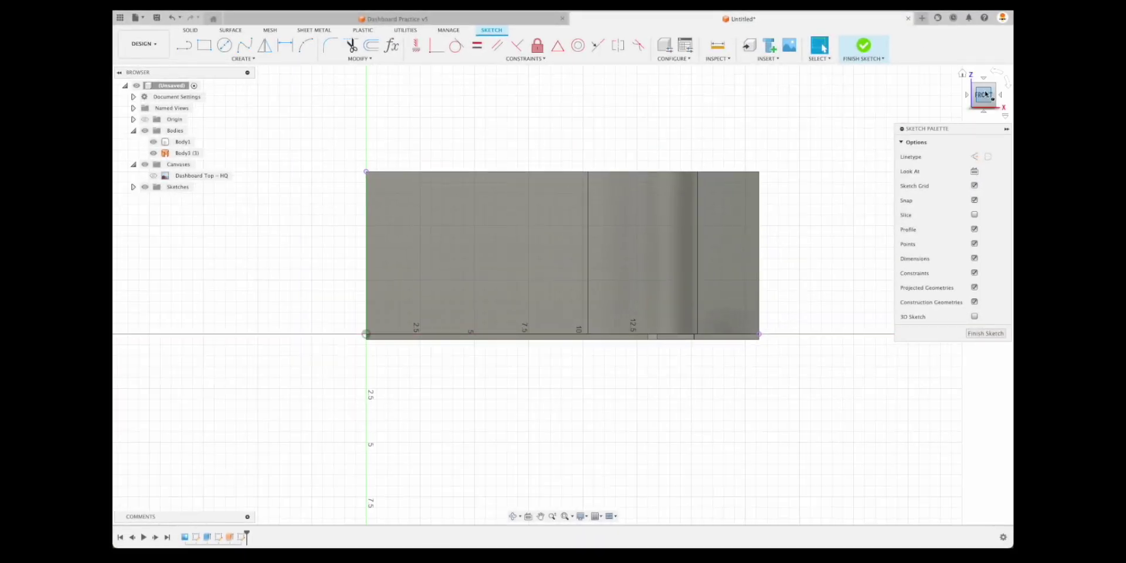
pyautogui.moveTo(985, 94); pyautogui.dragTo(1009, 107)
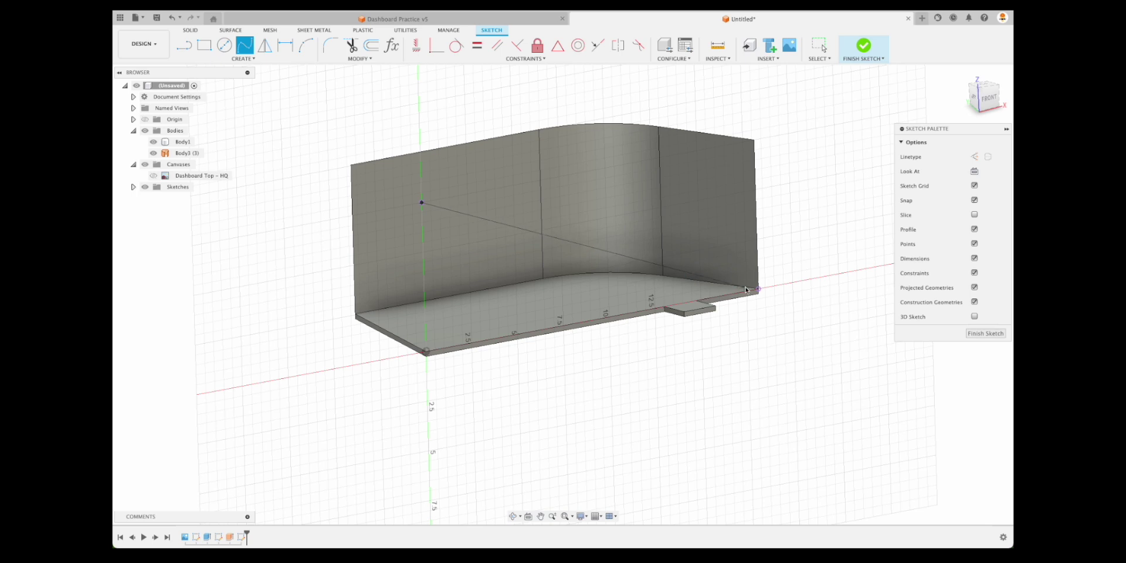
pyautogui.click(989, 99)
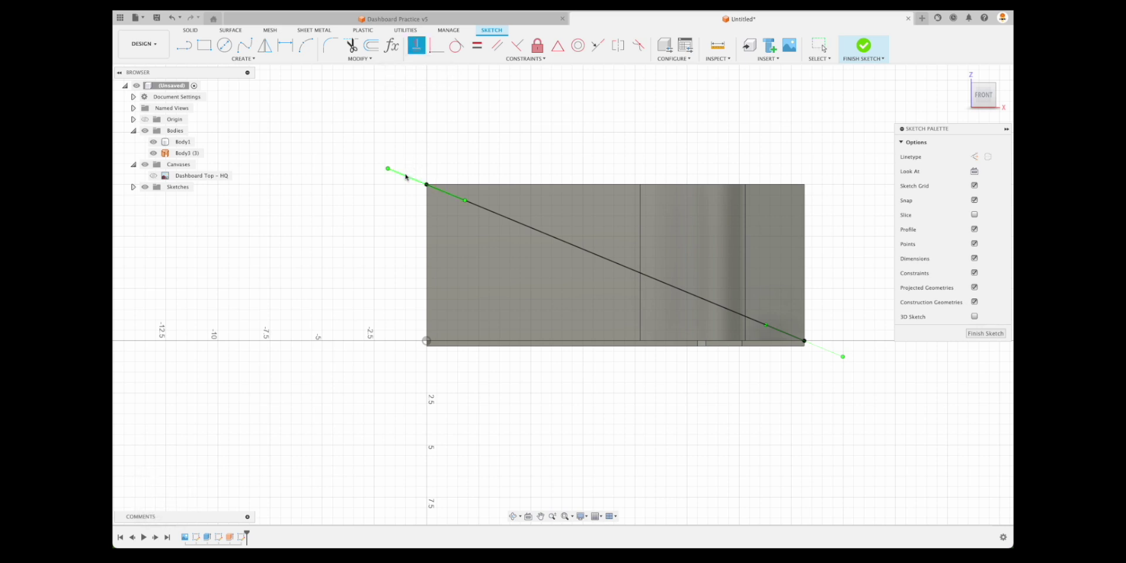
pyautogui.press('Escape')
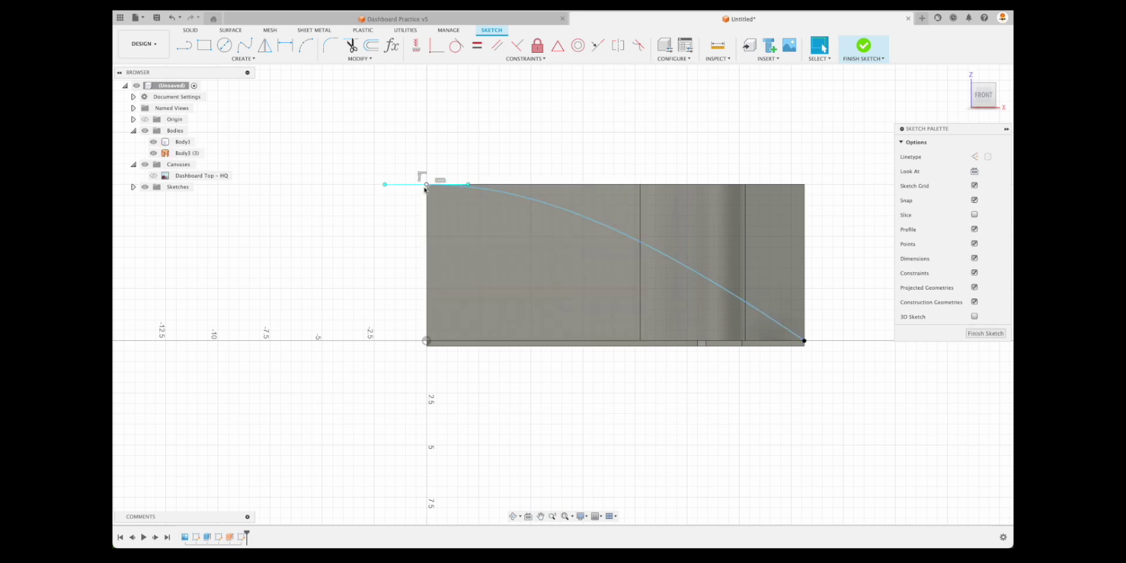
pyautogui.click(780, 323)
pyautogui.moveTo(841, 367); pyautogui.dragTo(842, 372)
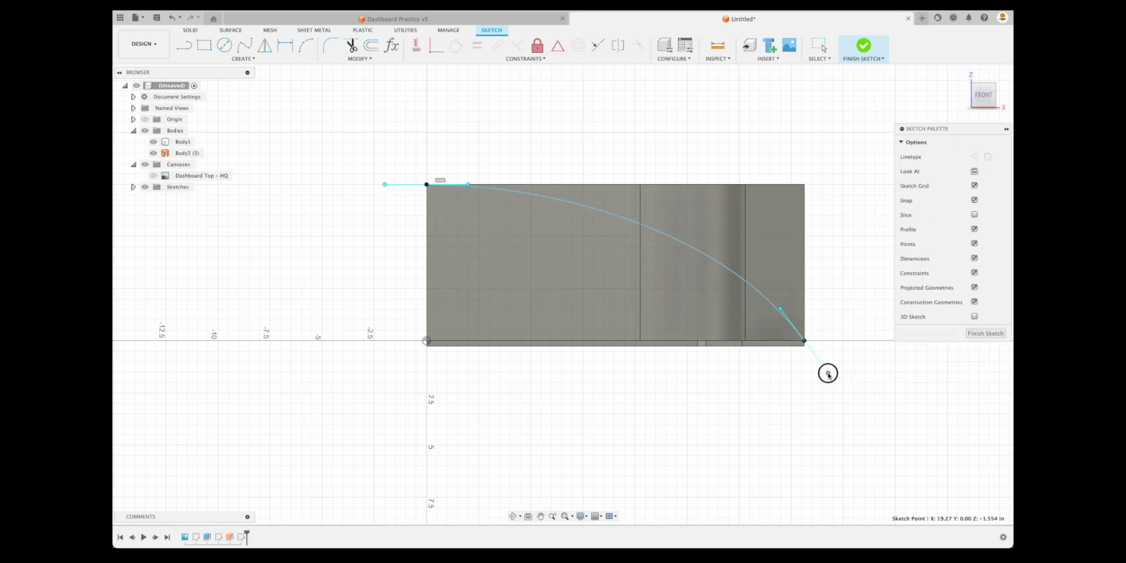
pyautogui.click(985, 332)
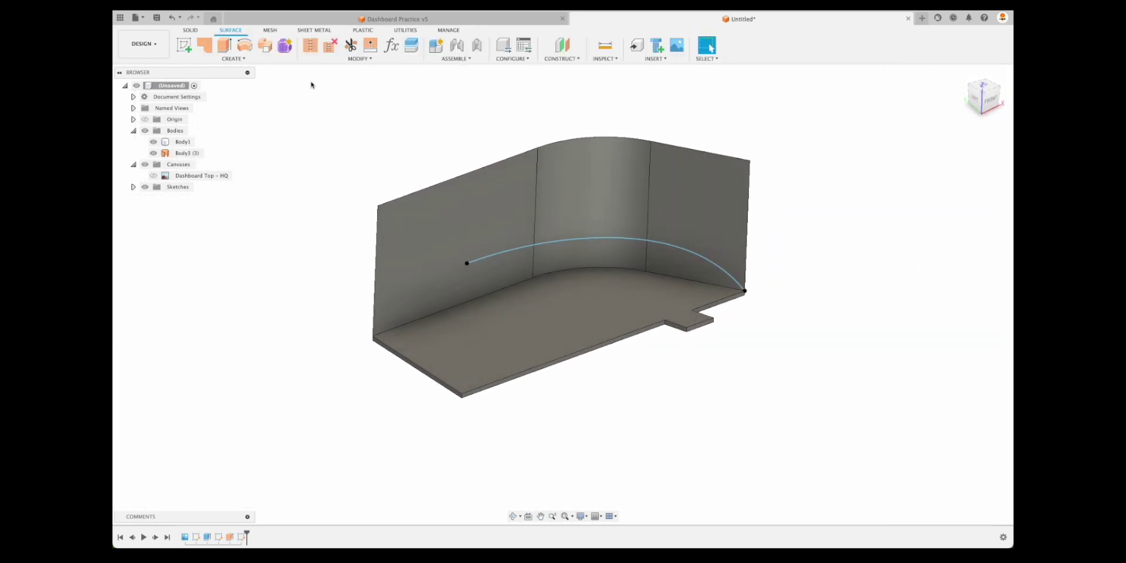
# Step: Extrude the spline 21.00 in into a new curved surface body, Body4
pyautogui.click(222, 47)
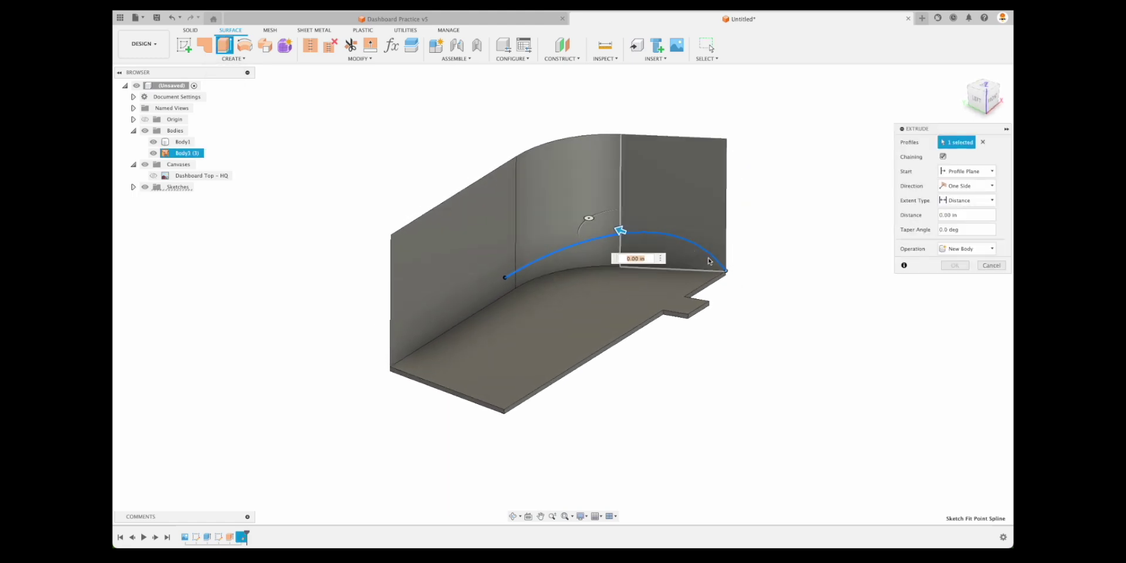
pyautogui.keyDown('shift'); pyautogui.moveTo(668, 236); pyautogui.dragTo(308, 485, button='middle'); pyautogui.keyUp('shift')
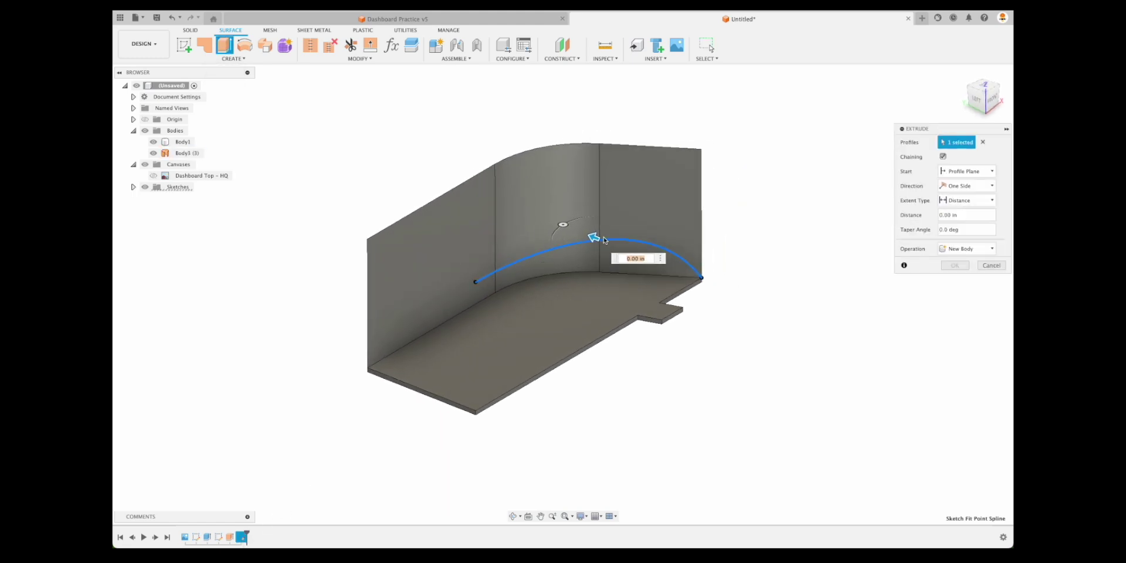
pyautogui.moveTo(573, 231); pyautogui.dragTo(282, 107)
pyautogui.keyDown('shift'); pyautogui.hscroll(10, 840, 242); pyautogui.keyUp('shift')
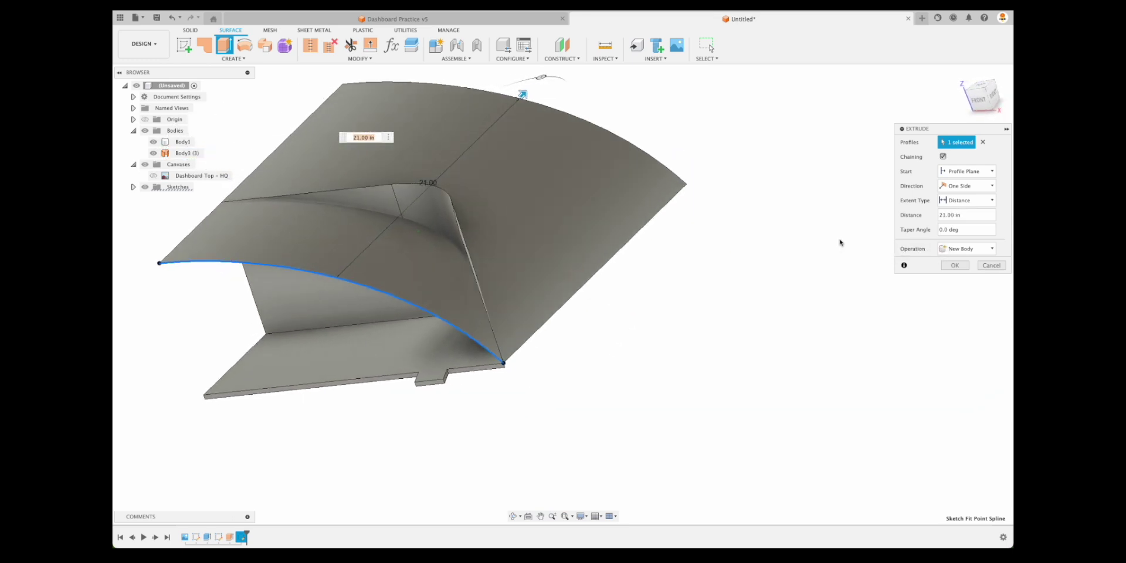
pyautogui.keyDown('shift'); pyautogui.hscroll(-5, 540, 208); pyautogui.keyUp('shift')
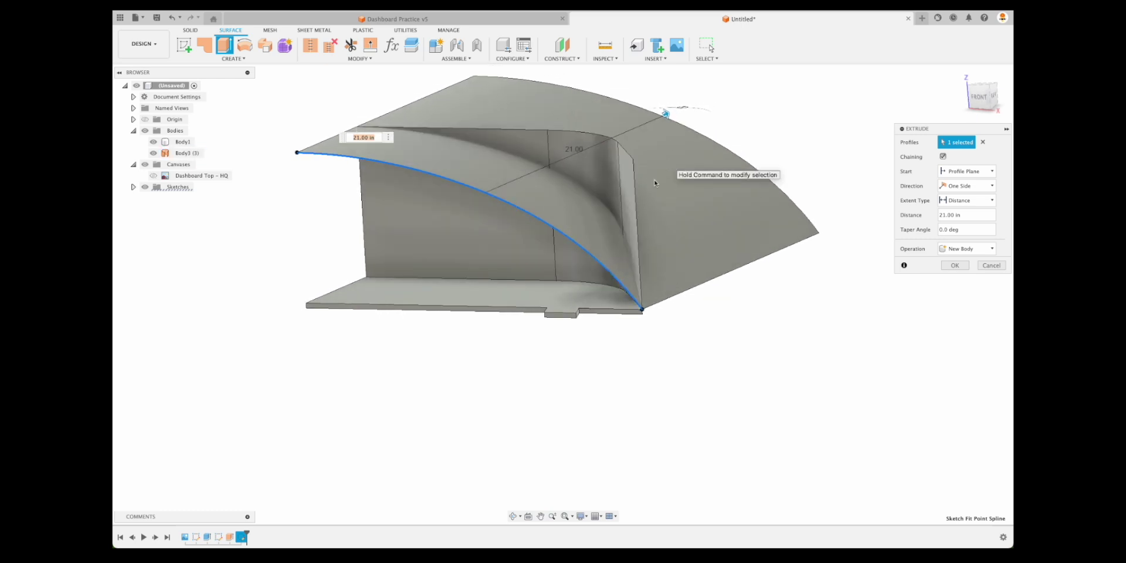
pyautogui.keyDown('shift'); pyautogui.hscroll(-3, 621, 200); pyautogui.keyUp('shift')
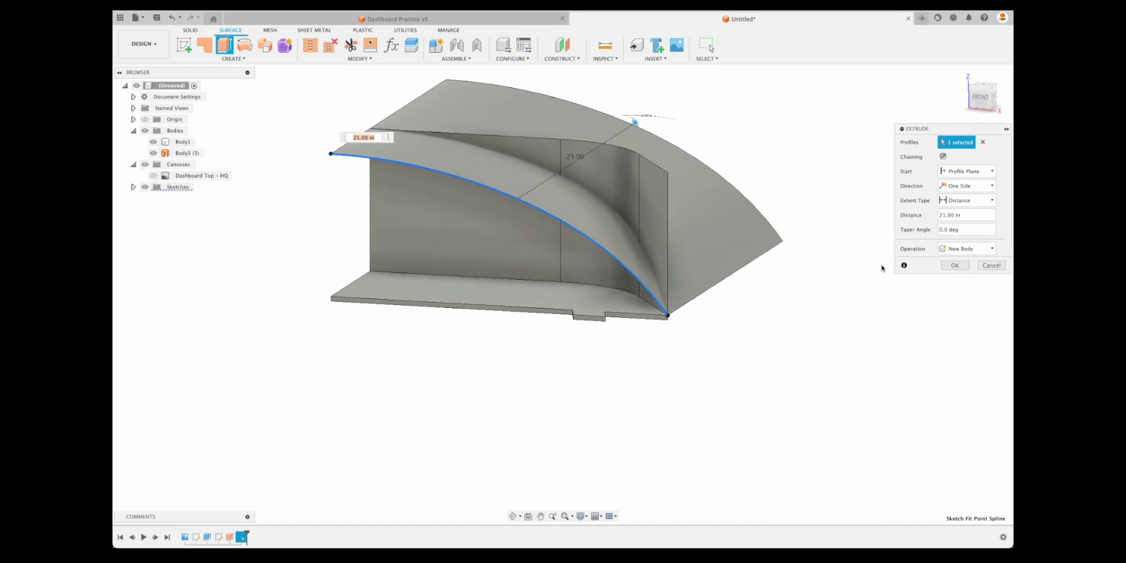
pyautogui.click(955, 266)
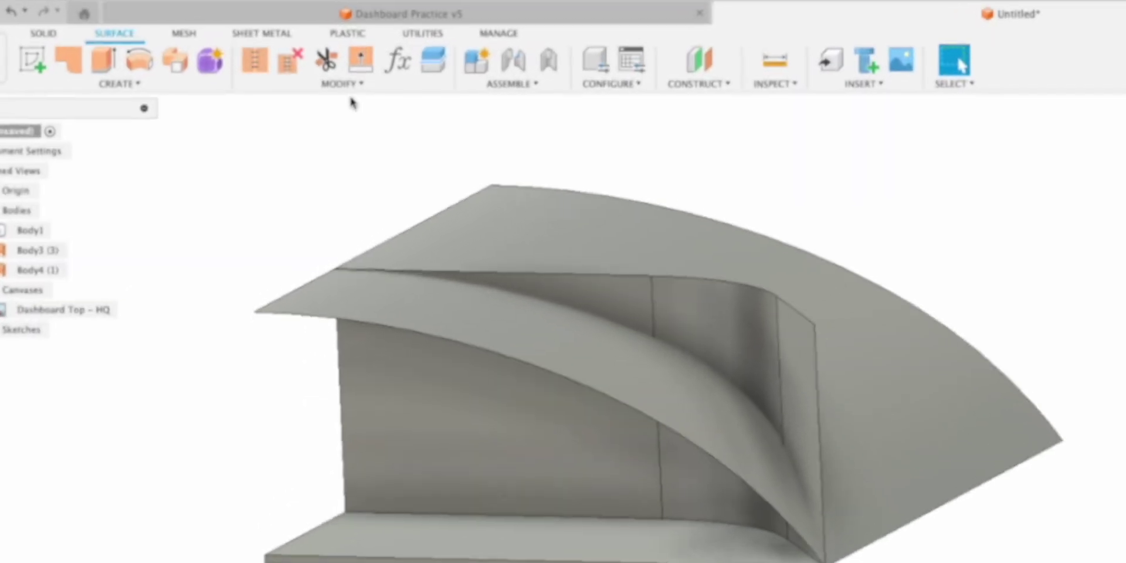
# Step: Split the Body3 wall surface with the curved Body4 surface, producing Body5
pyautogui.click(359, 59)
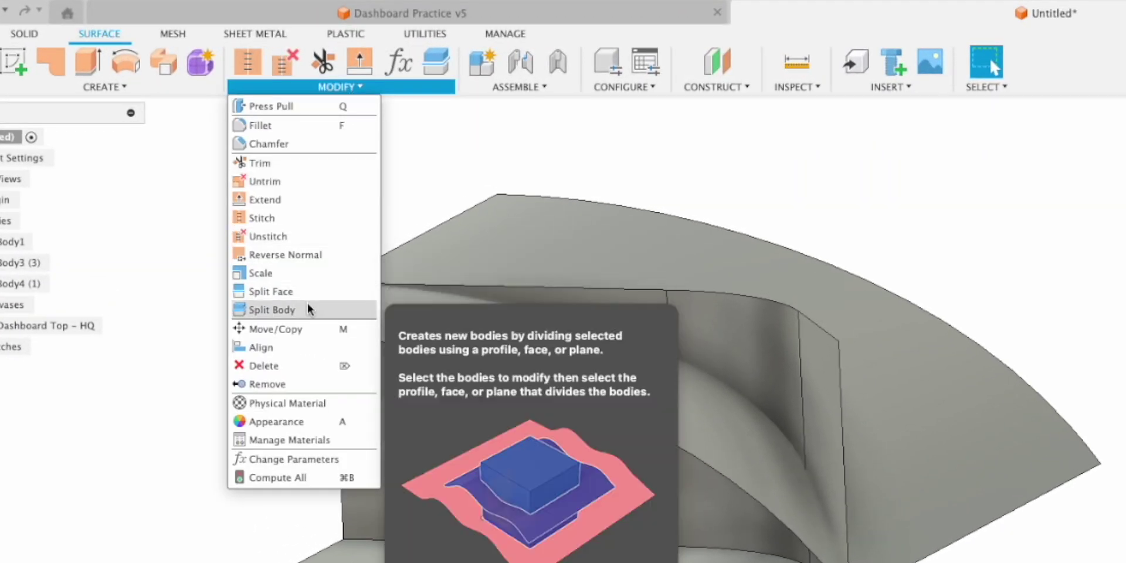
pyautogui.click(309, 309)
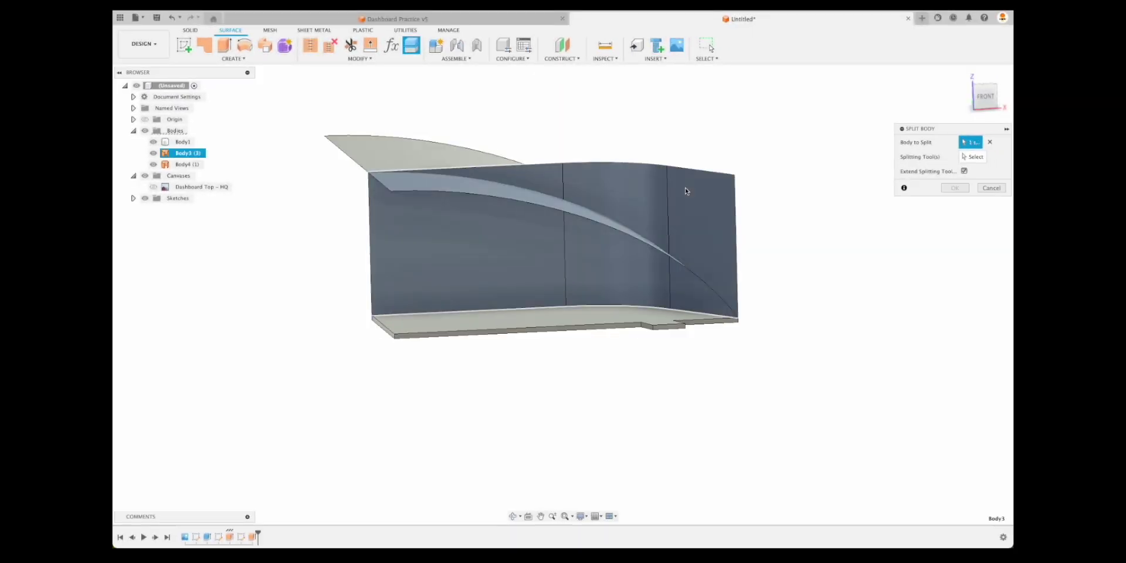
pyautogui.keyDown('shift'); pyautogui.moveTo(685, 191); pyautogui.dragTo(1013, 192, button='middle'); pyautogui.keyUp('shift')
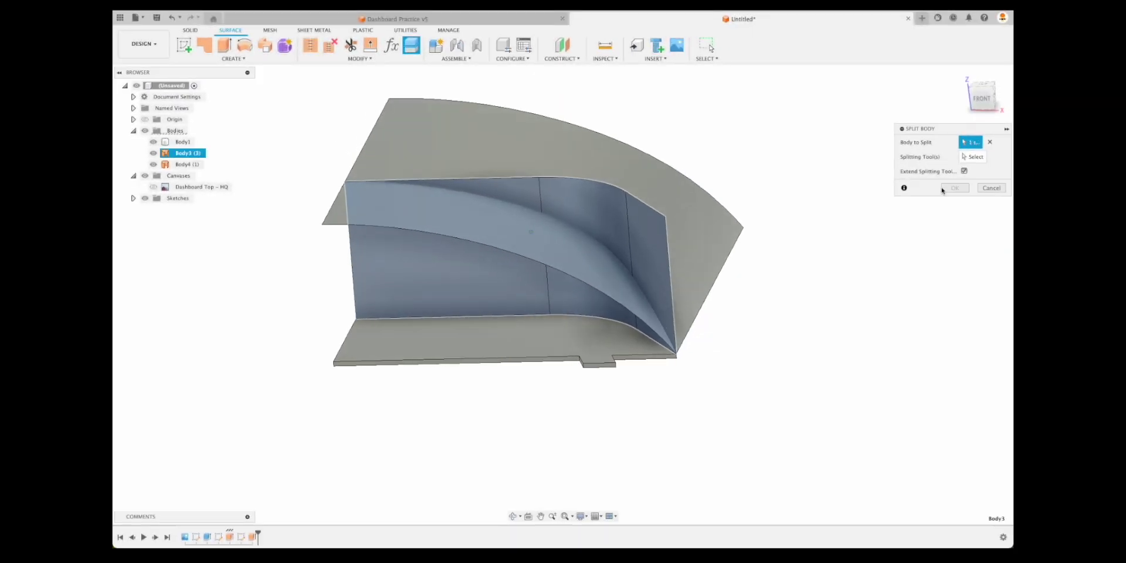
pyautogui.click(654, 203)
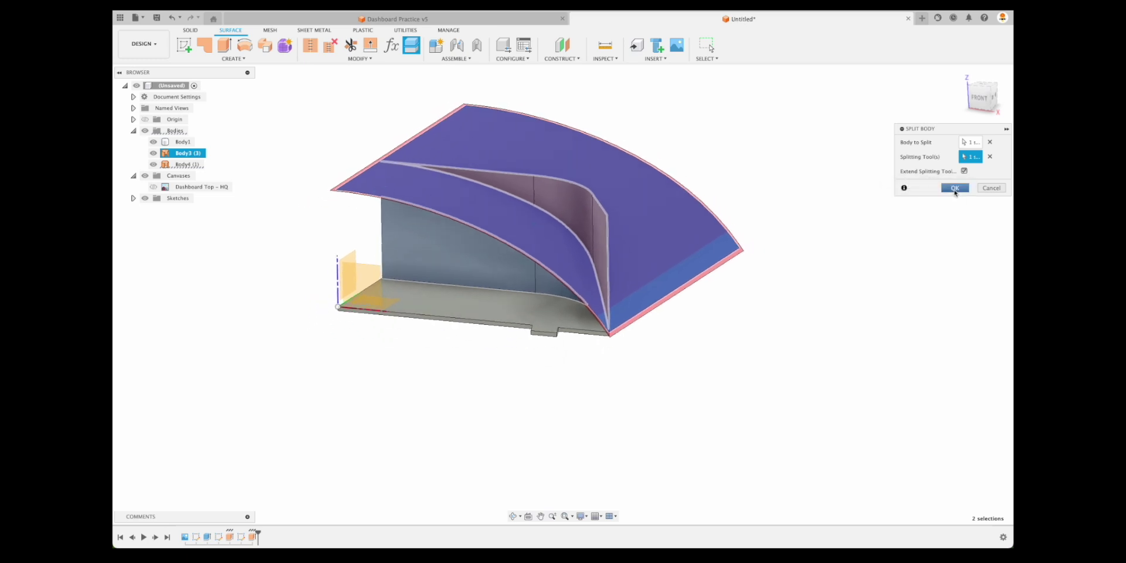
pyautogui.click(954, 187)
# Step: Check Body3, Body4 and Body5 in the Browser, then hide Body5 and Body4
pyautogui.click(187, 153)
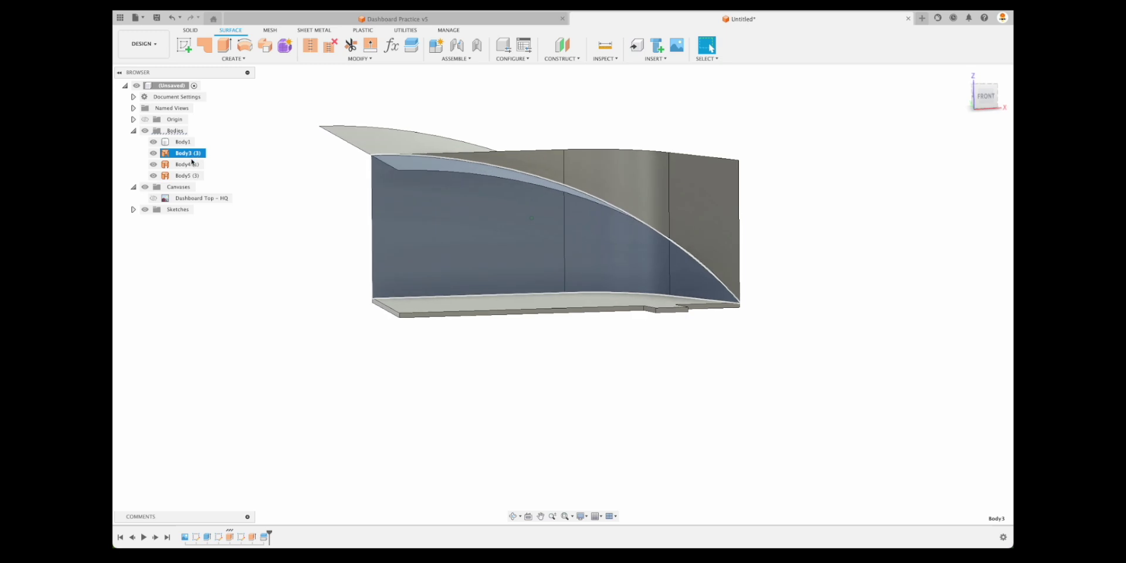
pyautogui.click(187, 164)
pyautogui.click(190, 176)
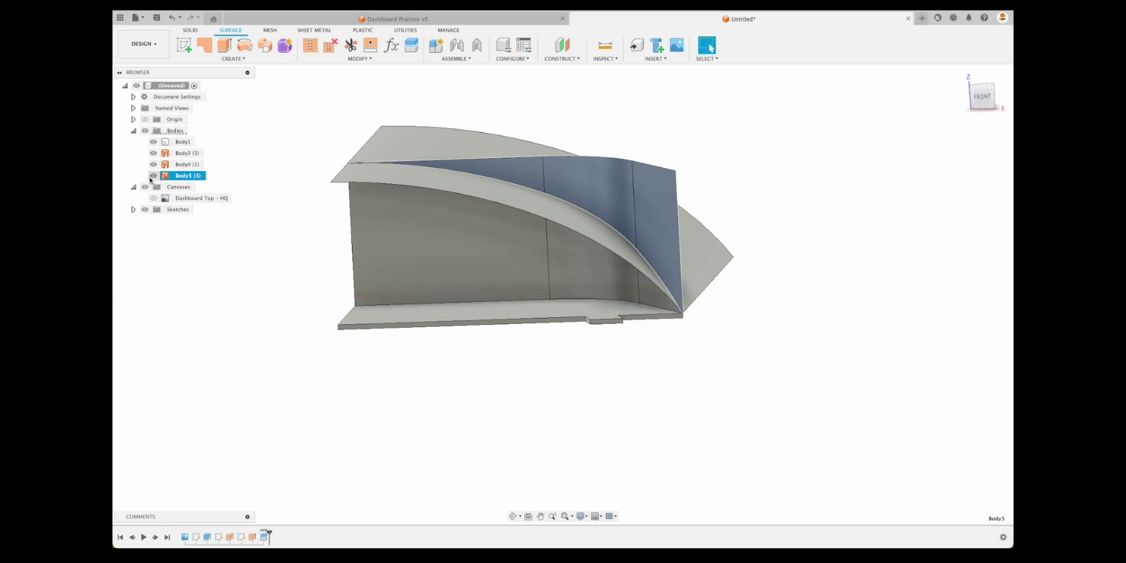
pyautogui.click(152, 176)
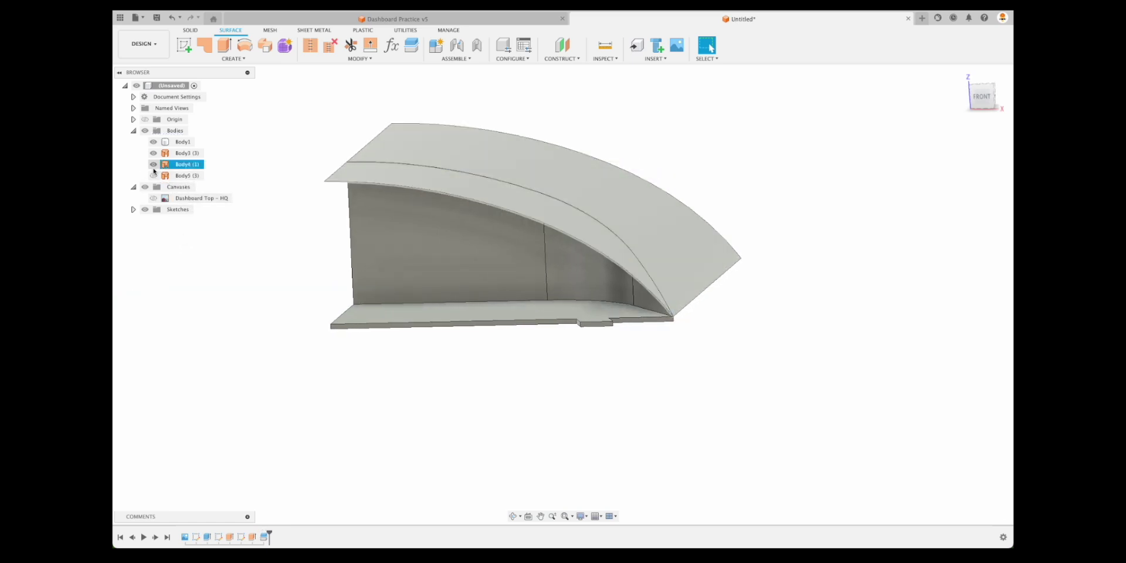
pyautogui.click(153, 166)
pyautogui.keyDown('shift'); pyautogui.scroll(10, 208, 274); pyautogui.keyUp('shift')
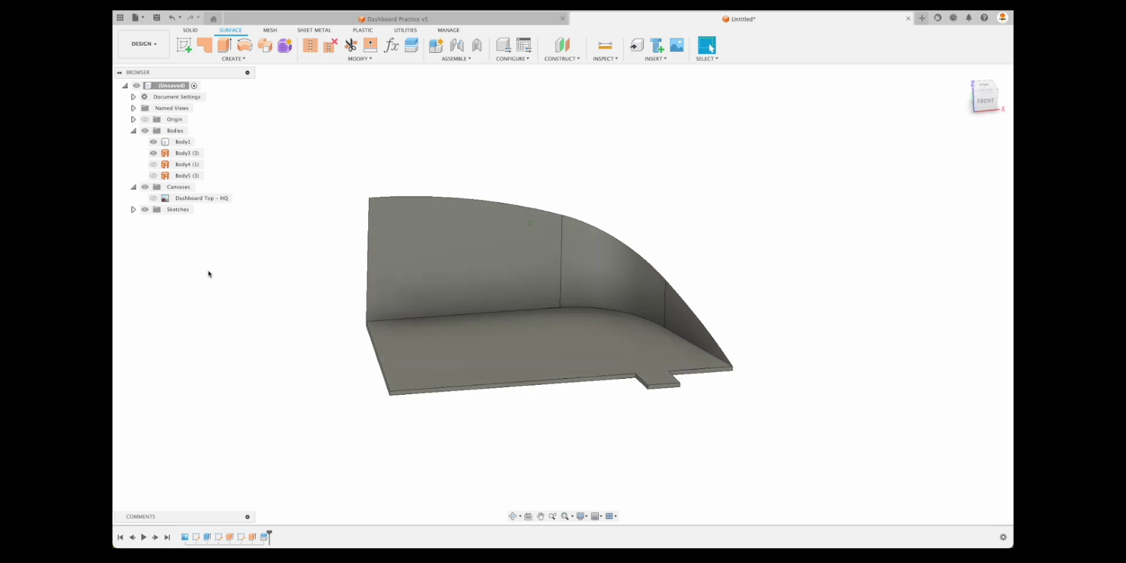
pyautogui.keyDown('shift'); pyautogui.moveTo(665, 336); pyautogui.dragTo(586, 294, button='middle'); pyautogui.keyUp('shift')
pyautogui.moveTo(451, 300)
pyautogui.keyDown('shift'); pyautogui.mouseDown(button='middle')
pyautogui.moveTo(684, 363)
pyautogui.moveTo(638, 329)
pyautogui.moveTo(401, 305)
pyautogui.moveTo(461, 255)
pyautogui.moveTo(713, 255)
pyautogui.mouseUp(button='middle'); pyautogui.keyUp('shift')
pyautogui.keyDown('shift'); pyautogui.moveTo(452, 128); pyautogui.dragTo(297, 66, button='middle'); pyautogui.keyUp('shift')
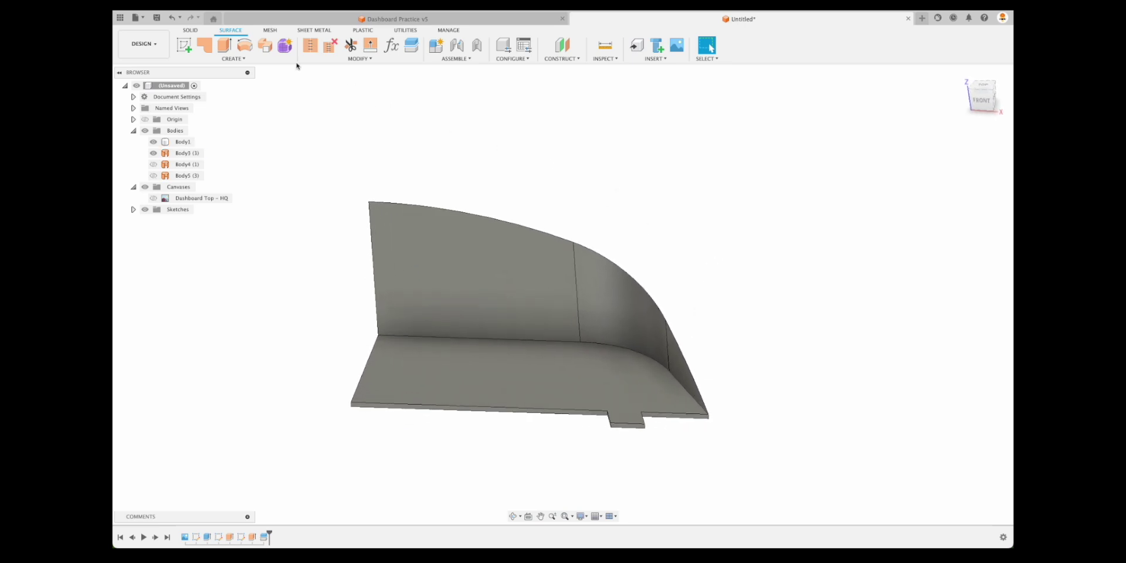
# Step: Thicken the Body3 wall surface by -0.1 in as a new solid body
pyautogui.click(243, 61)
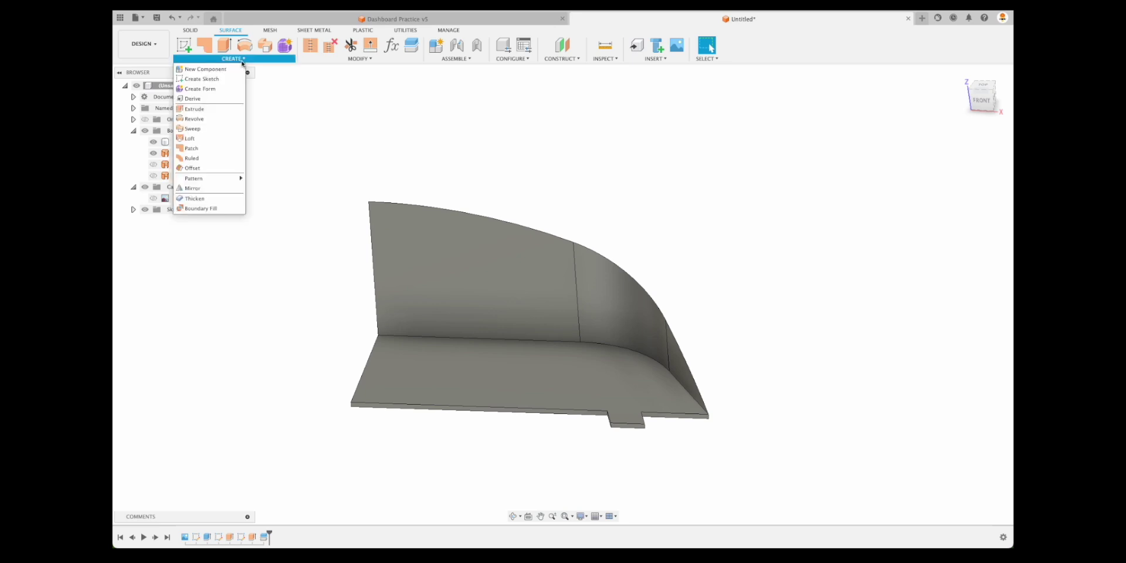
pyautogui.click(212, 199)
pyautogui.click(660, 299)
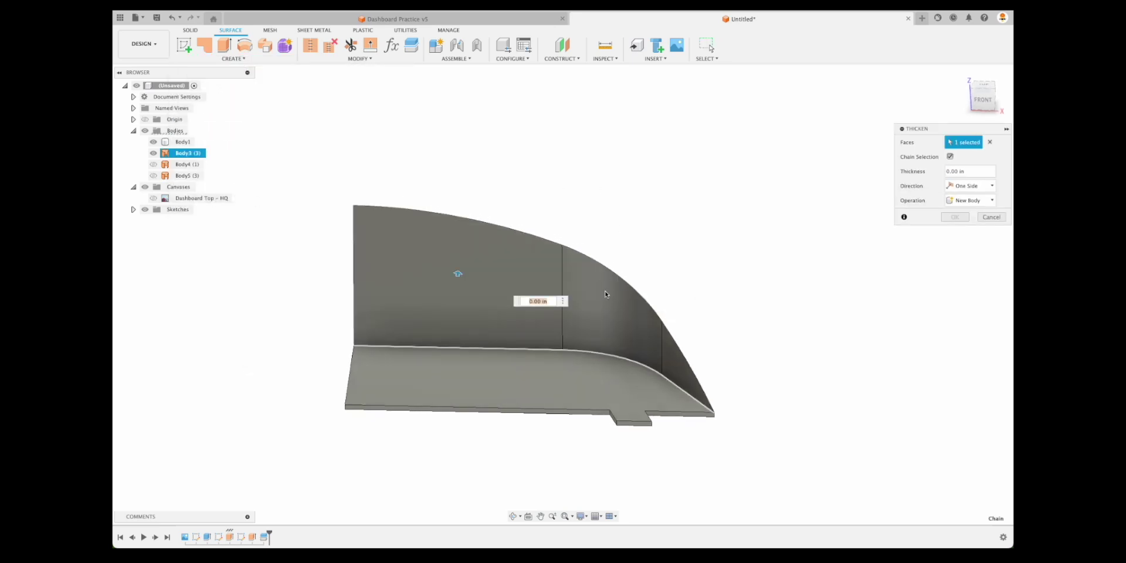
pyautogui.keyDown('shift'); pyautogui.moveTo(605, 294); pyautogui.dragTo(474, 206, button='middle'); pyautogui.keyUp('shift')
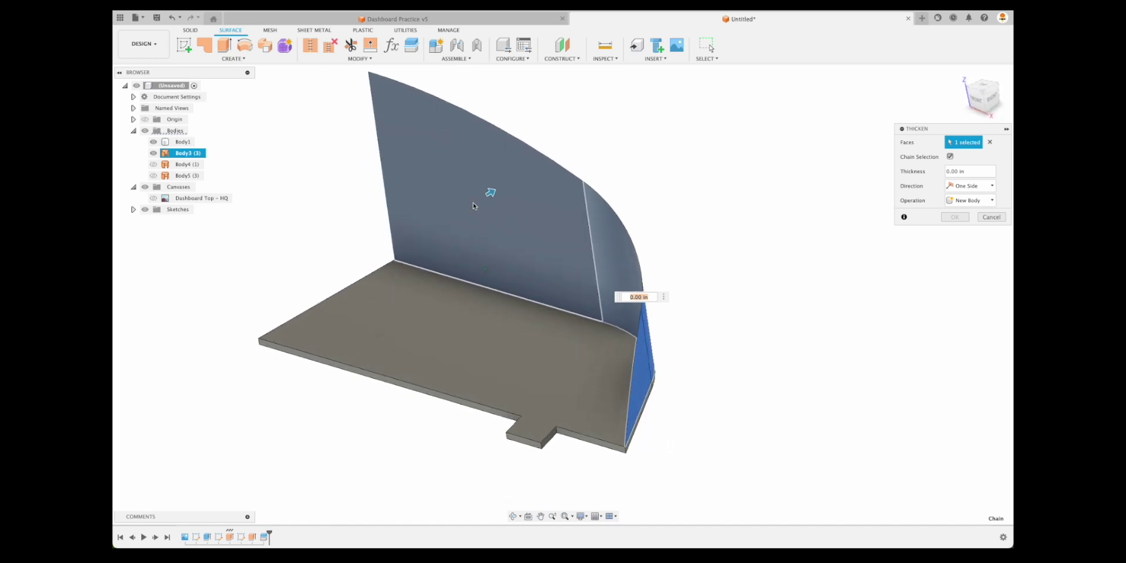
pyautogui.moveTo(490, 191); pyautogui.dragTo(485, 197)
pyautogui.keyDown('shift'); pyautogui.moveTo(485, 199); pyautogui.dragTo(839, 246, button='middle'); pyautogui.keyUp('shift')
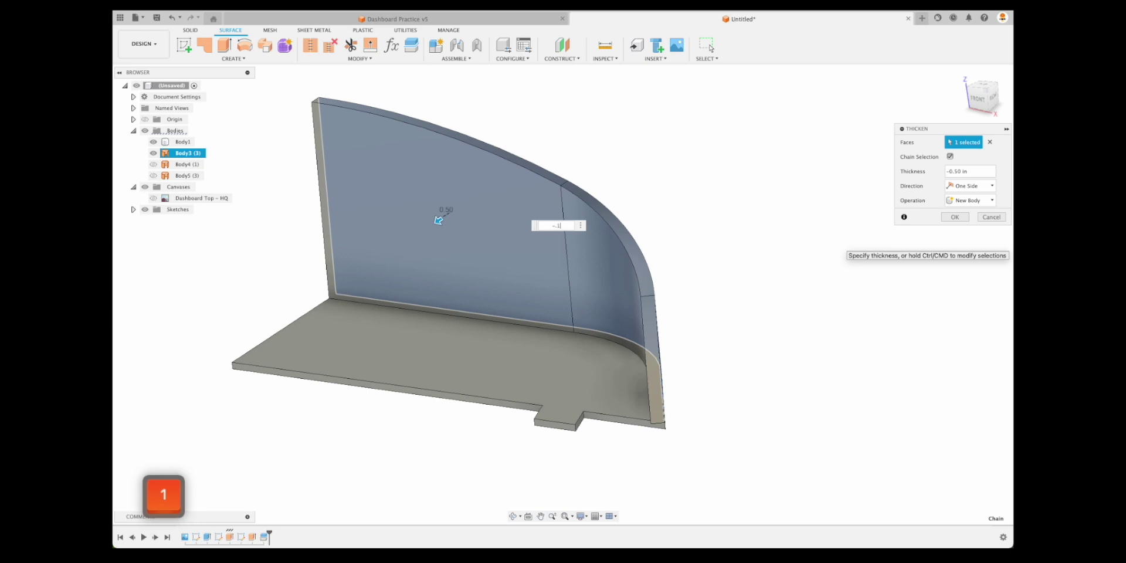
pyautogui.keyDown('shift'); pyautogui.moveTo(896, 348); pyautogui.dragTo(880, 360, button='middle'); pyautogui.keyUp('shift')
pyautogui.scroll(3, 881, 361)
pyautogui.scroll(3, 881, 361)
pyautogui.keyDown('shift'); pyautogui.moveTo(619, 195); pyautogui.dragTo(666, 282, button='middle'); pyautogui.keyUp('shift')
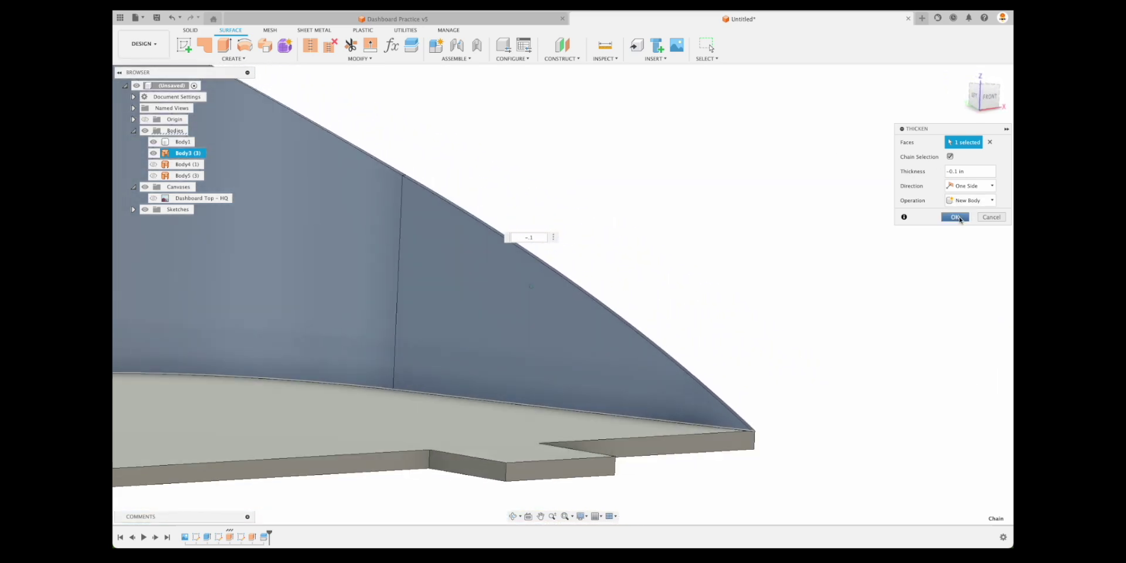
pyautogui.click(955, 217)
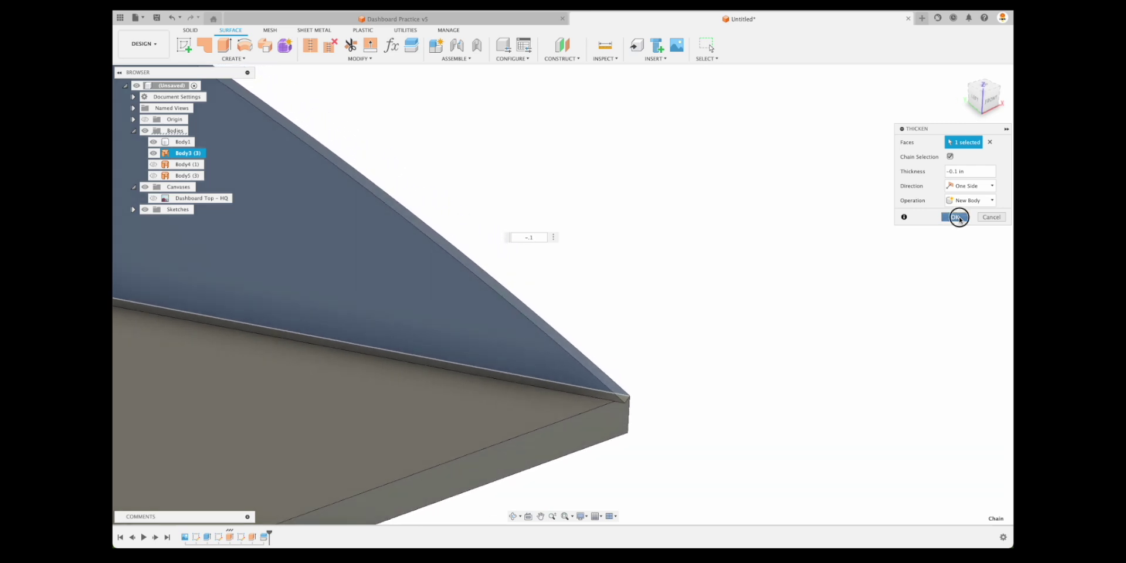
pyautogui.click(436, 21)
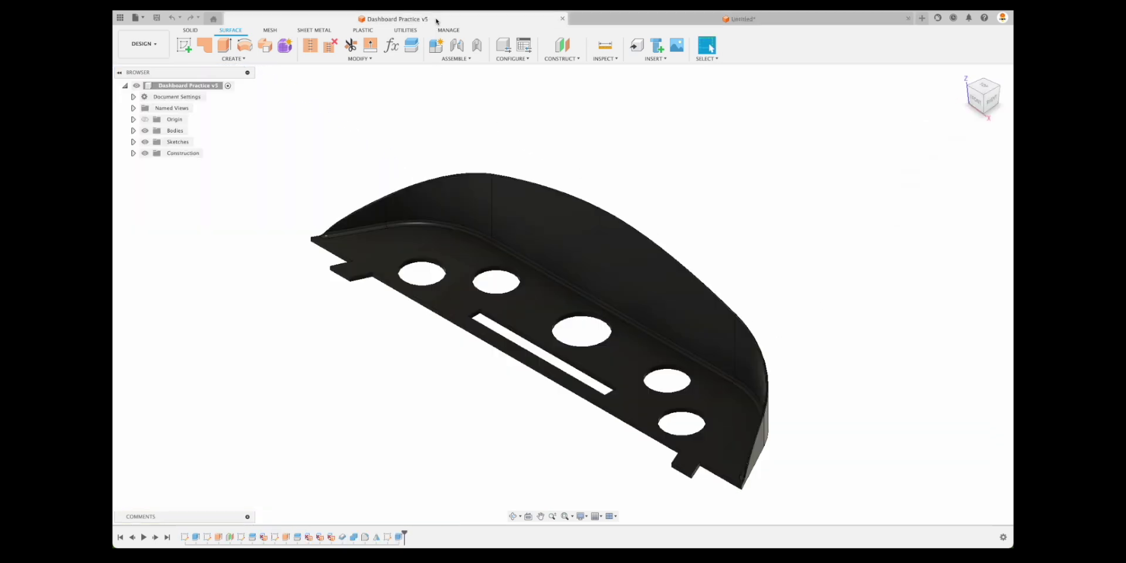
pyautogui.scroll(10, 305, 243)
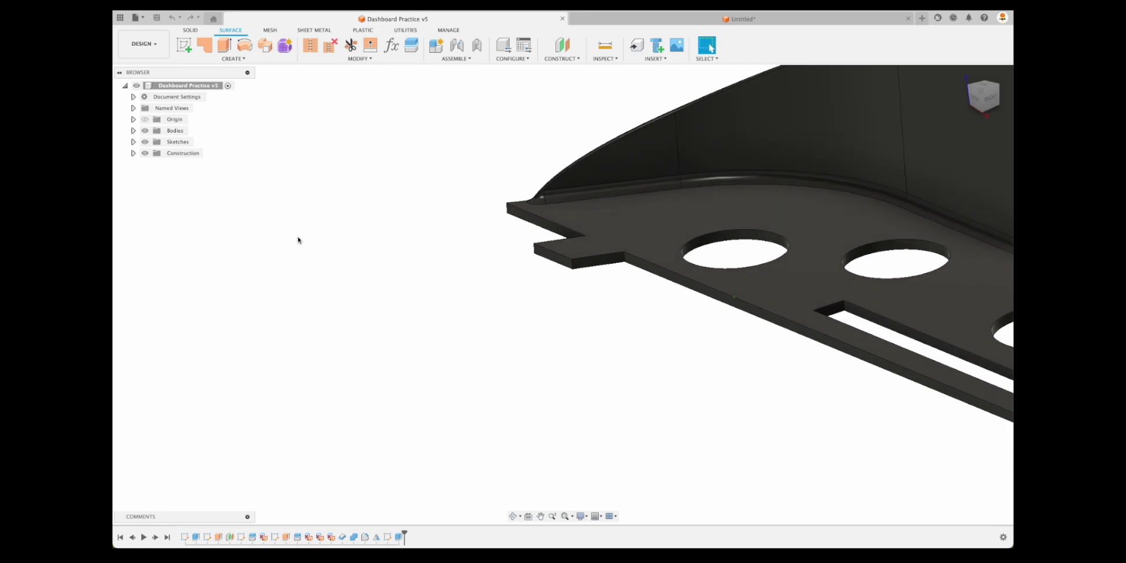
pyautogui.scroll(5, 334, 246)
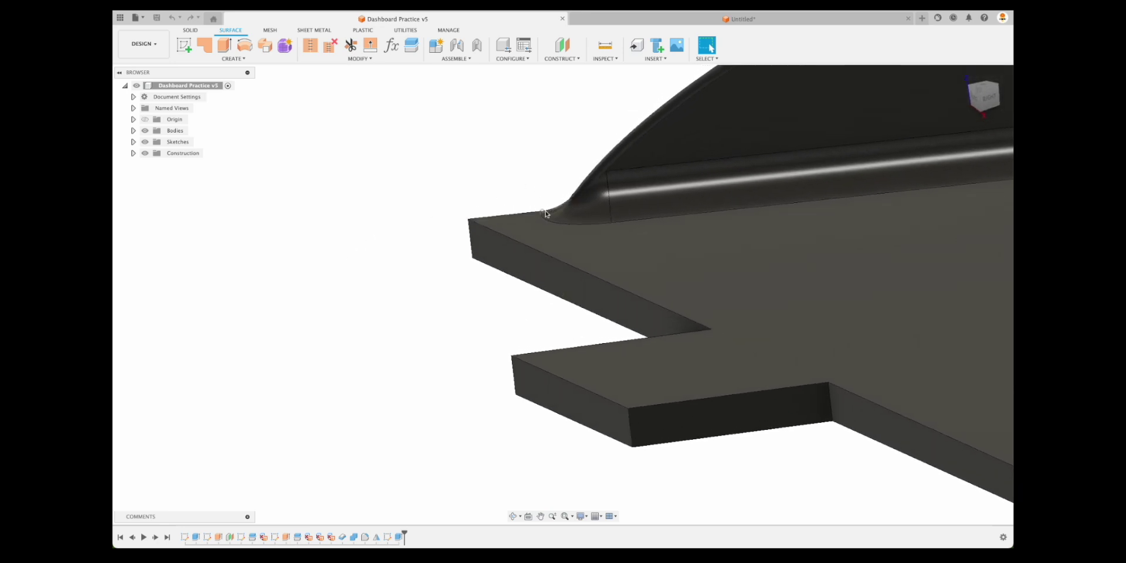
pyautogui.scroll(-5, 554, 205)
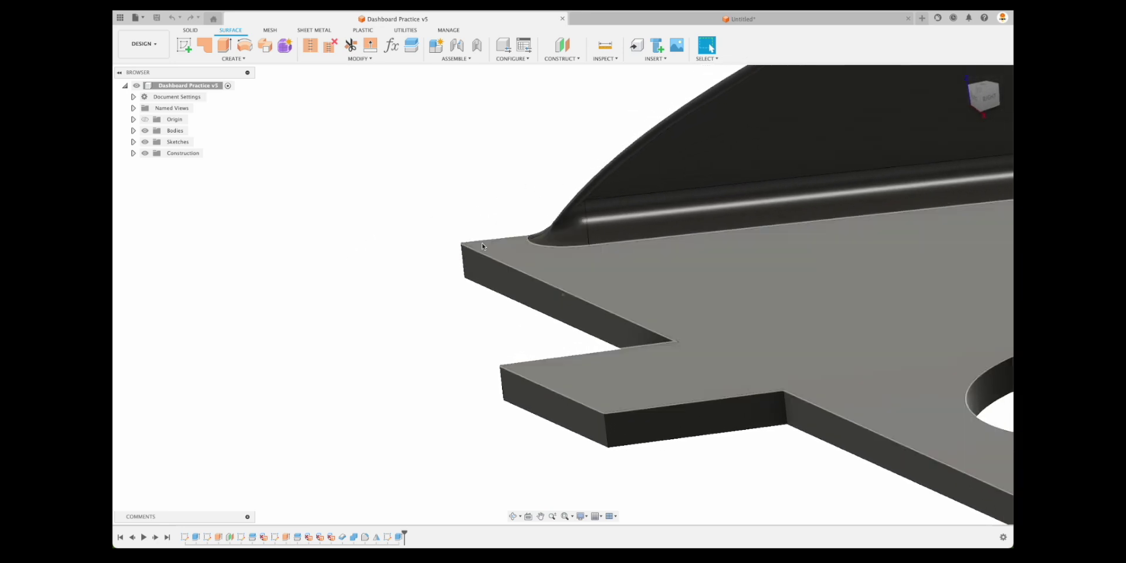
pyautogui.click(689, 19)
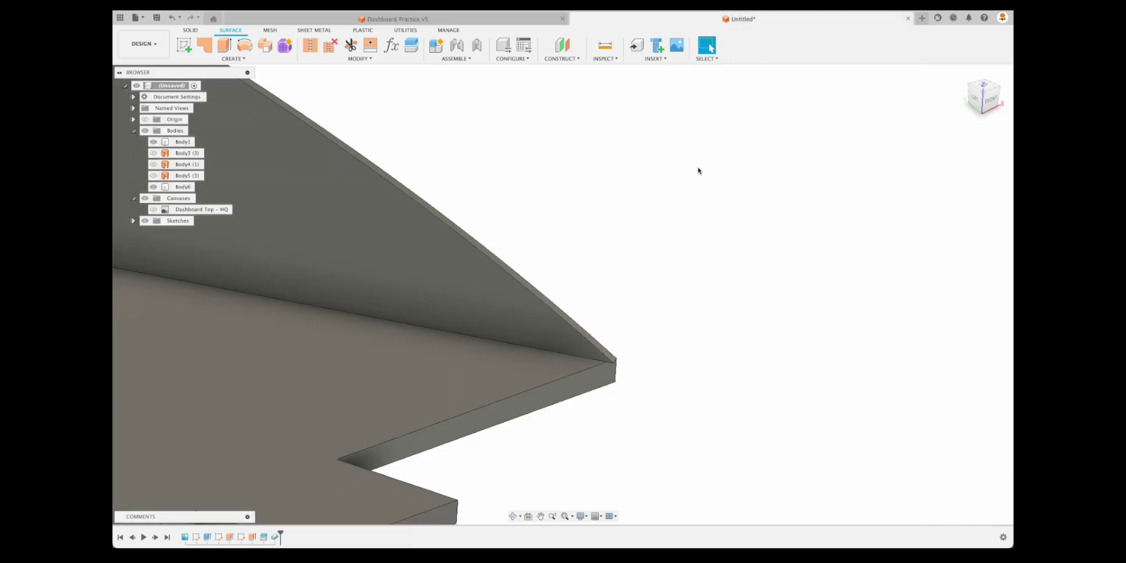
pyautogui.scroll(-3, 698, 171)
pyautogui.scroll(-3, 756, 194)
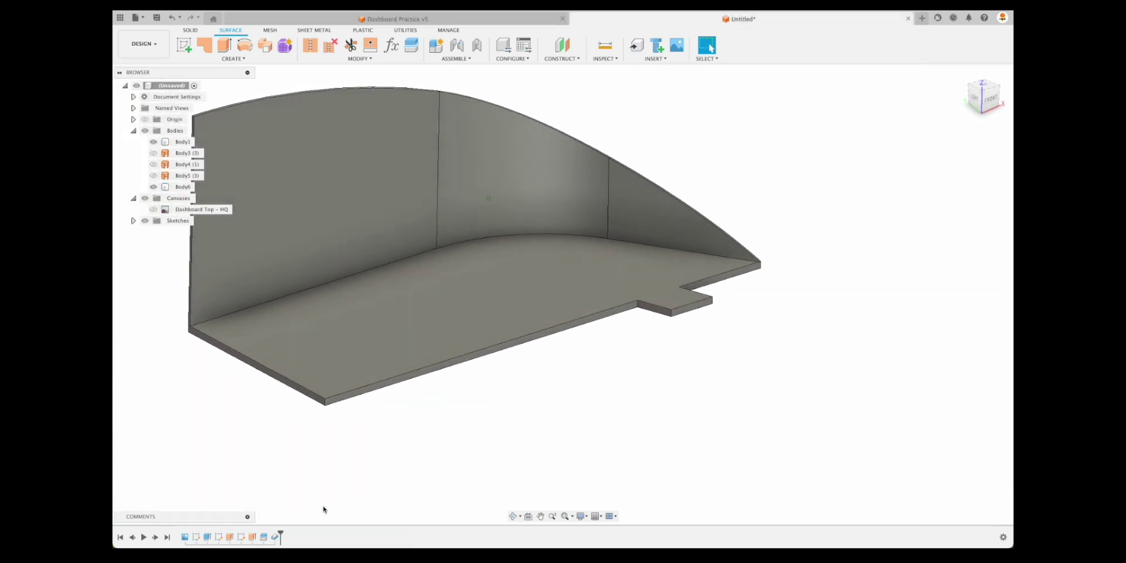
pyautogui.scroll(1, 297, 519)
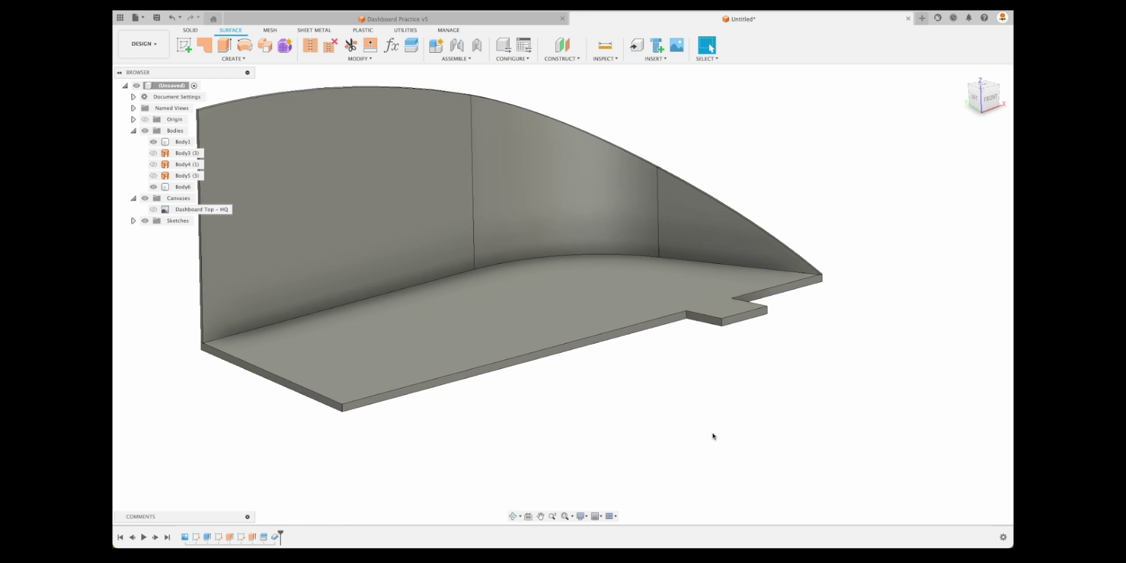
pyautogui.scroll(-1, 529, 436)
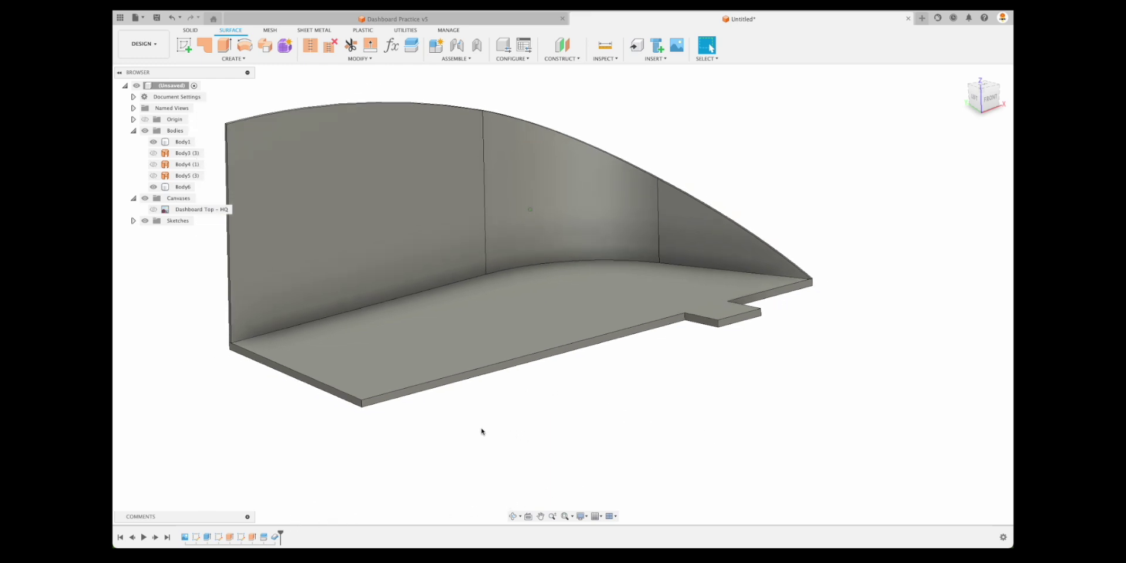
pyautogui.hscroll(-1, 481, 432)
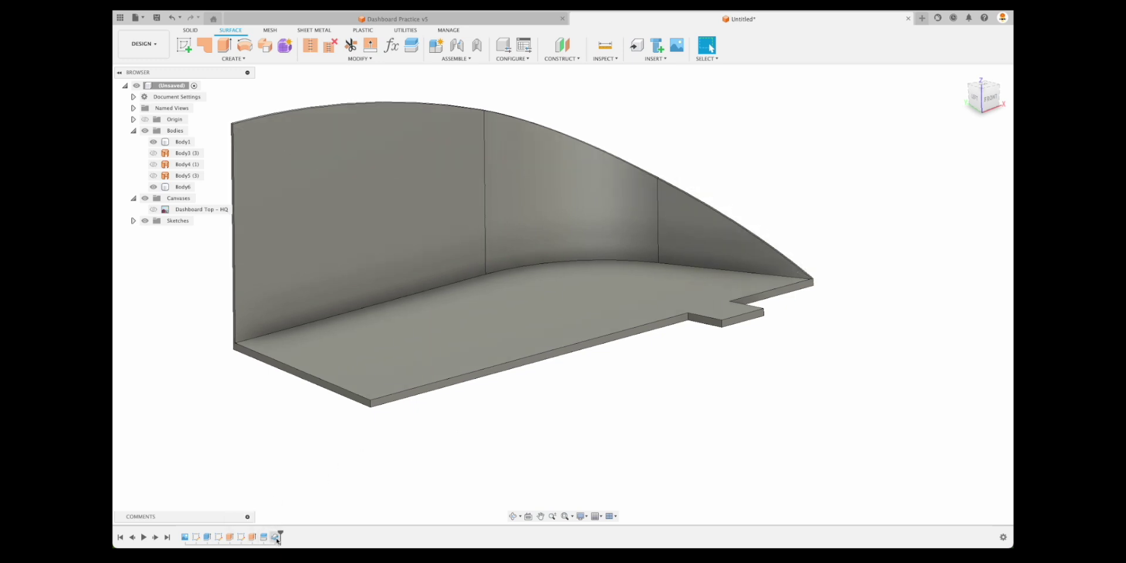
pyautogui.click(277, 537)
# Step: Delete the Thicken1 through Sketch5 features and the Extrude4 wall from the timeline
pyautogui.keyDown('shift'); pyautogui.click(241, 537); pyautogui.keyUp('shift')
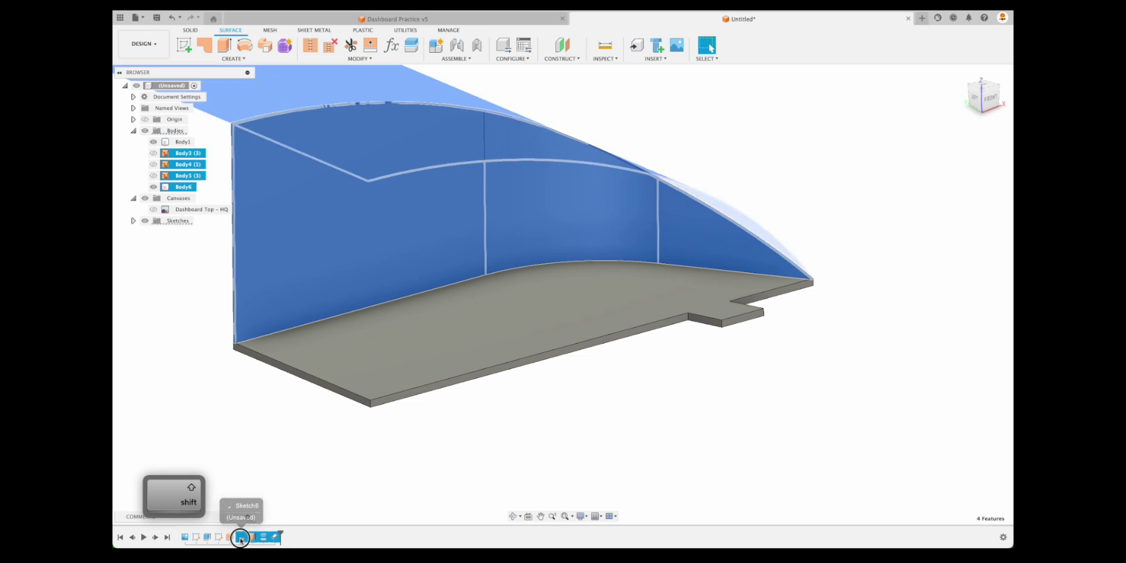
pyautogui.press('Delete')
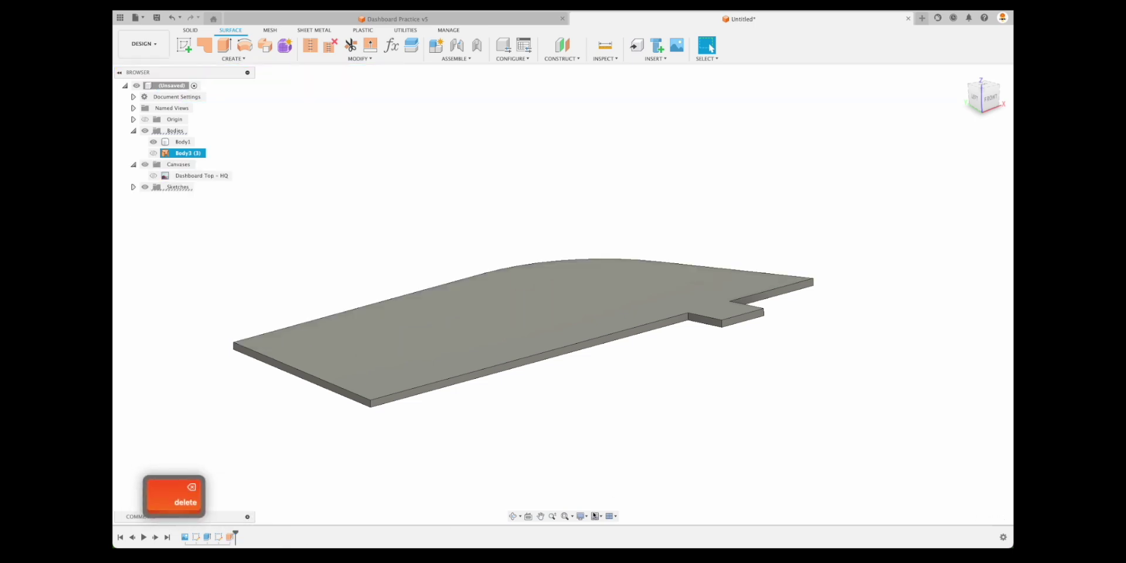
pyautogui.click(228, 537)
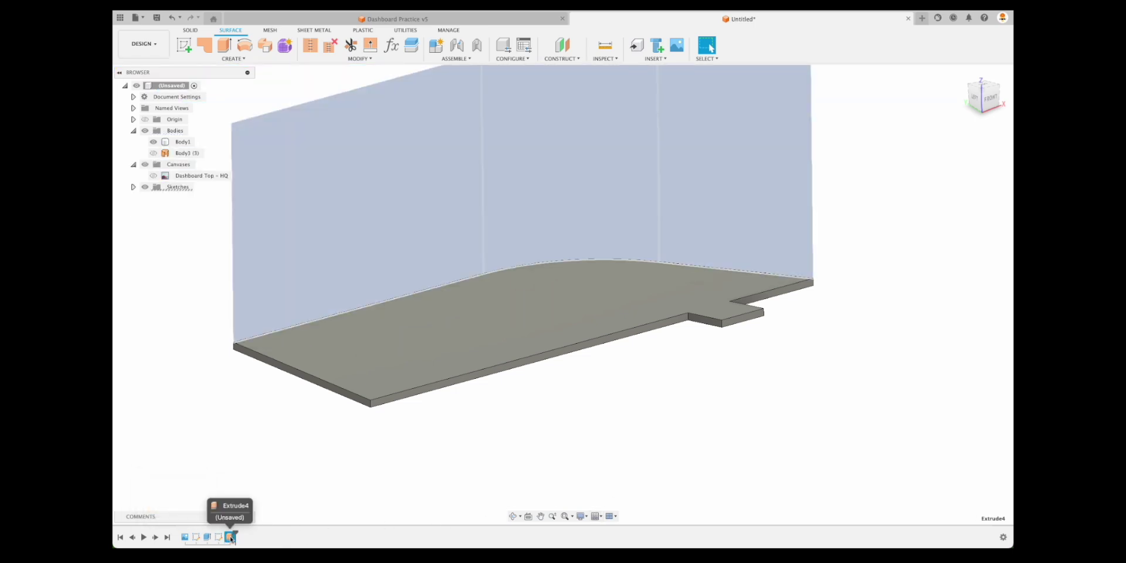
pyautogui.press('BackSpace')
# Step: Reopen Sketch4 for editing and finish it
pyautogui.click(218, 537)
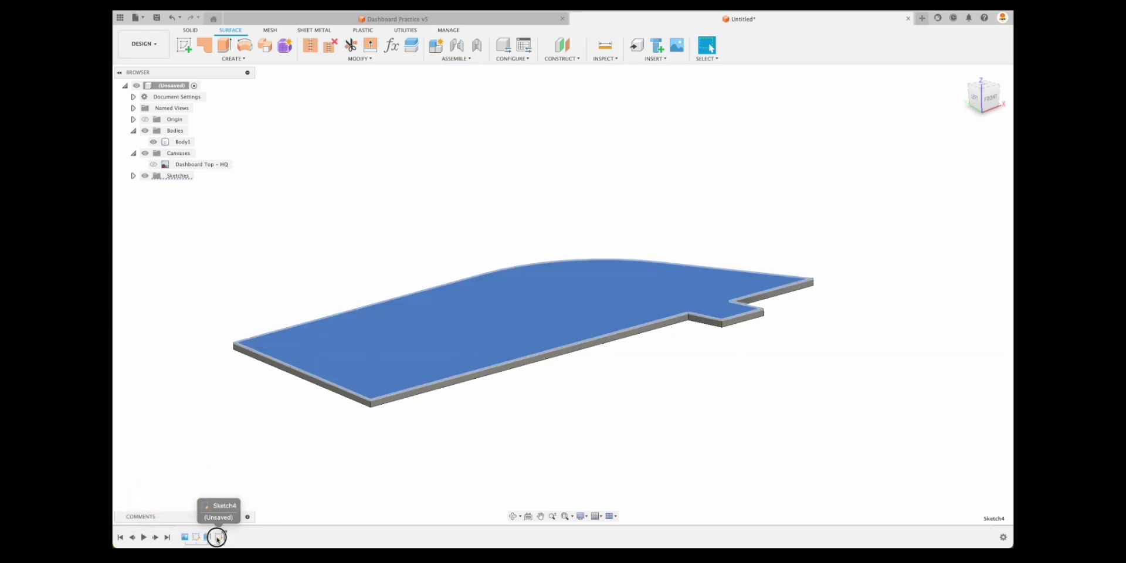
pyautogui.doubleClick(218, 537)
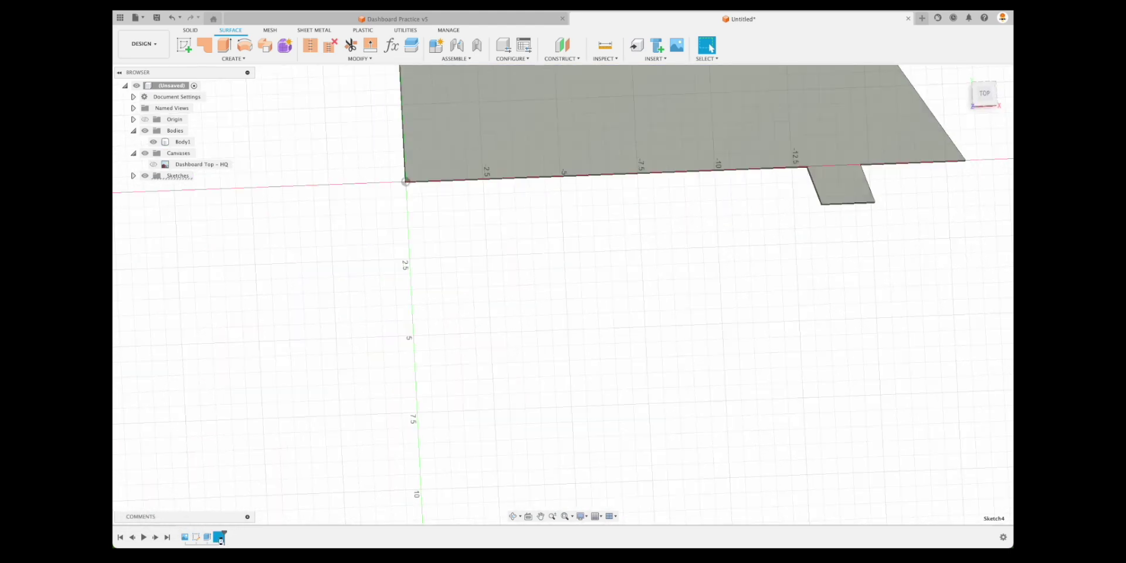
pyautogui.click(984, 334)
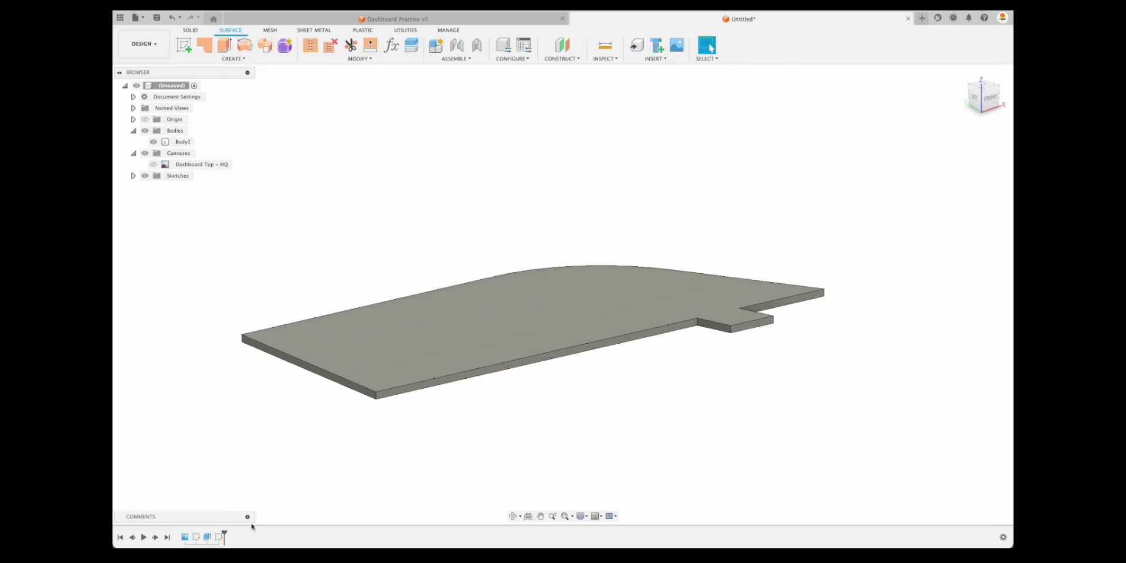
# Step: Abandon two extrusion attempts and delete the most recent feature from the timeline
pyautogui.click(225, 46)
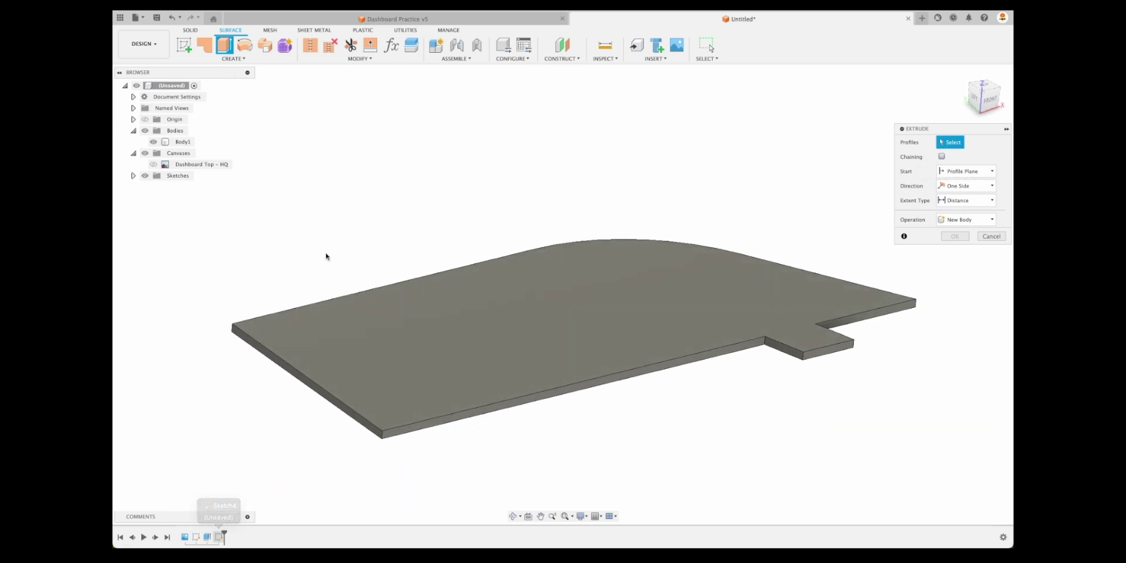
pyautogui.click(995, 237)
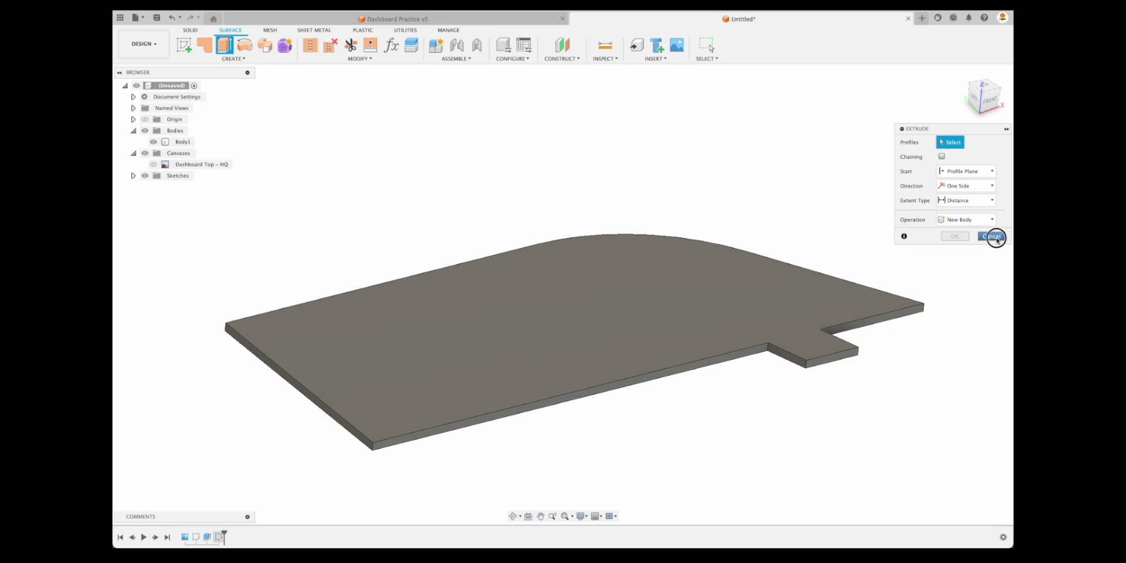
pyautogui.doubleClick(222, 537)
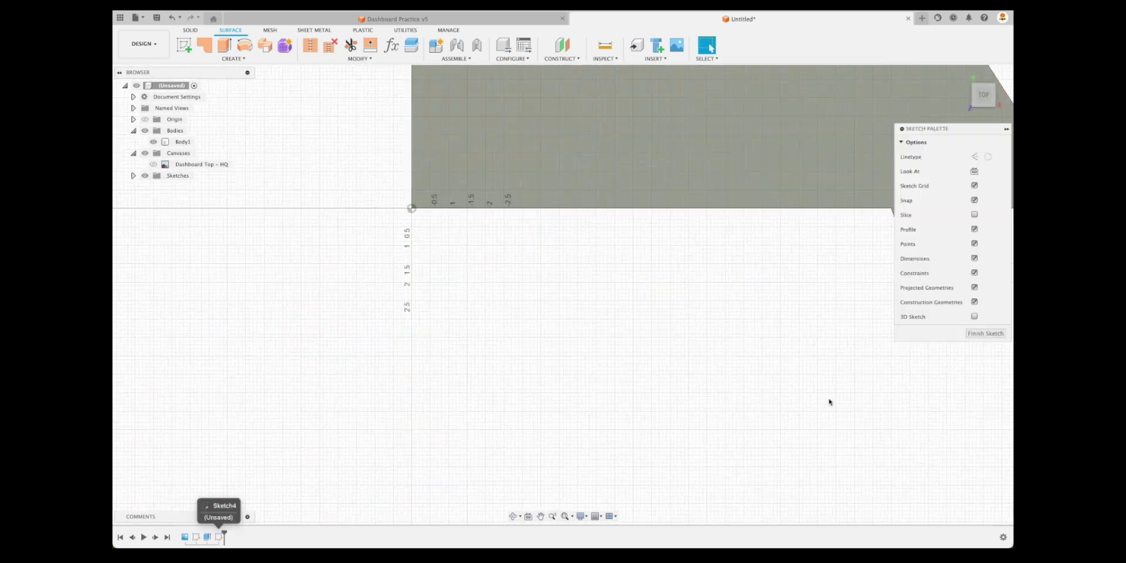
pyautogui.click(977, 334)
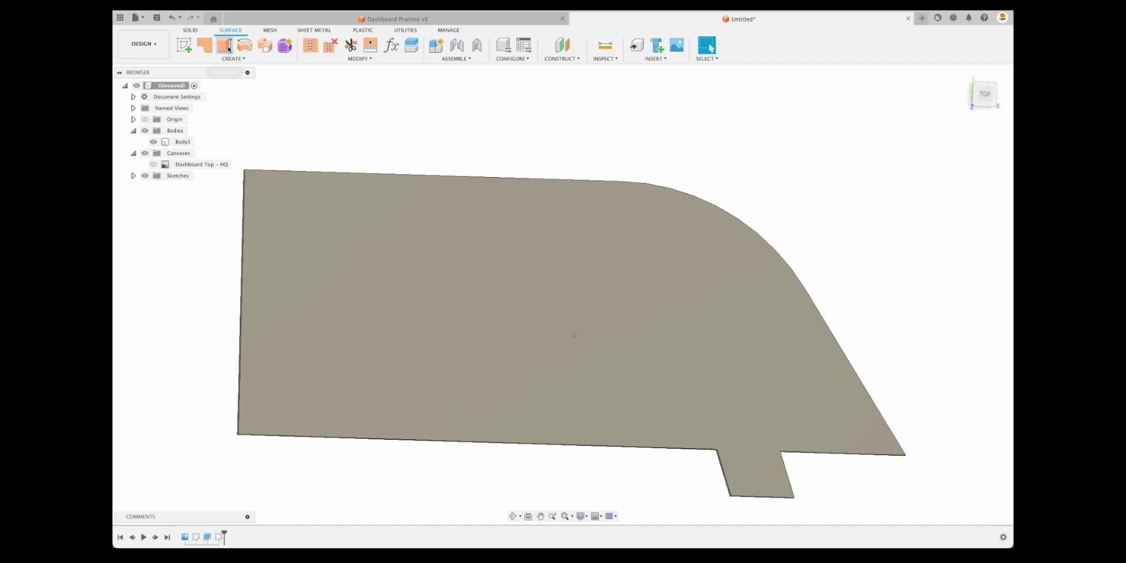
pyautogui.click(228, 48)
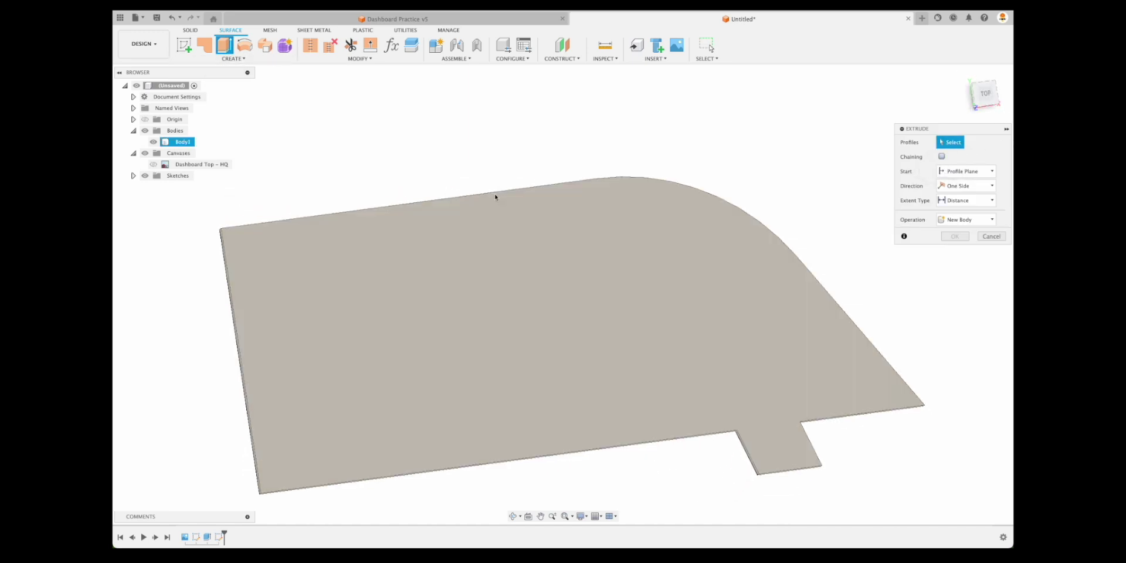
pyautogui.keyDown('shift'); pyautogui.moveTo(473, 197); pyautogui.dragTo(332, 303, button='middle'); pyautogui.keyUp('shift')
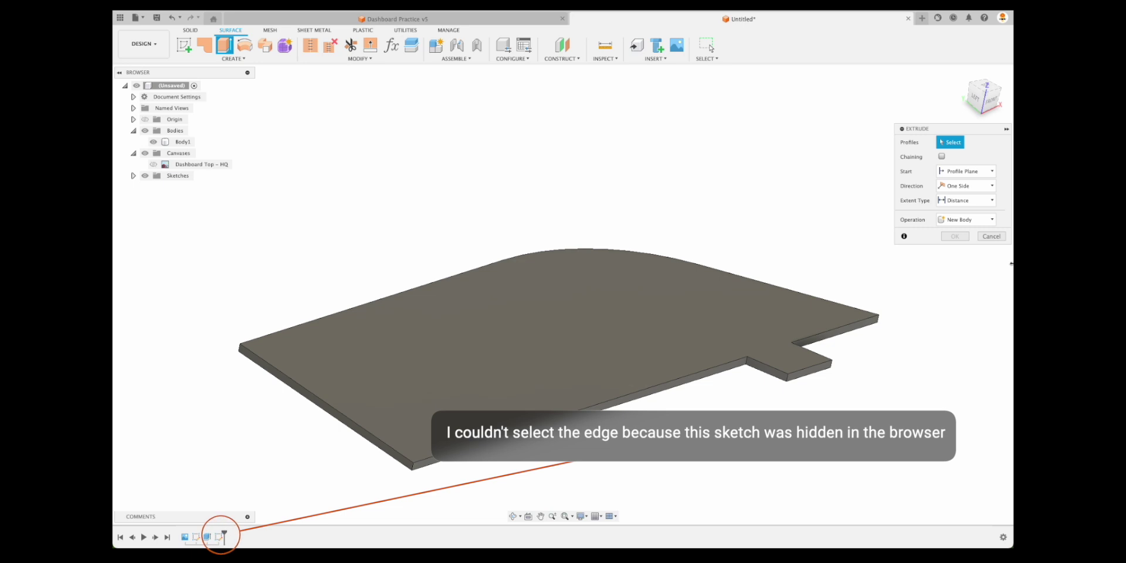
pyautogui.click(991, 235)
pyautogui.click(218, 538)
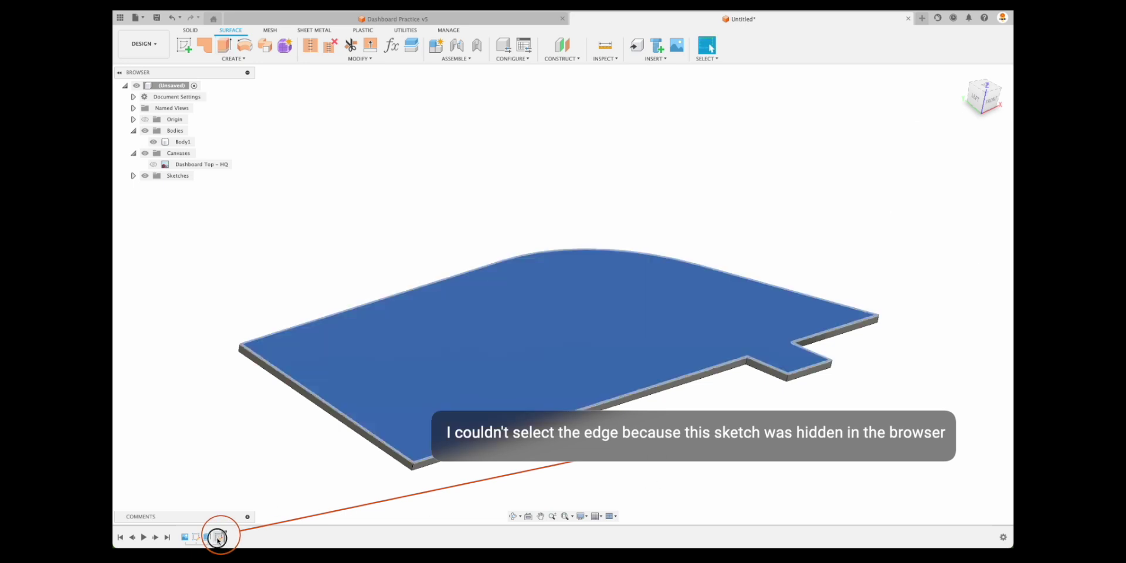
pyautogui.press('Delete')
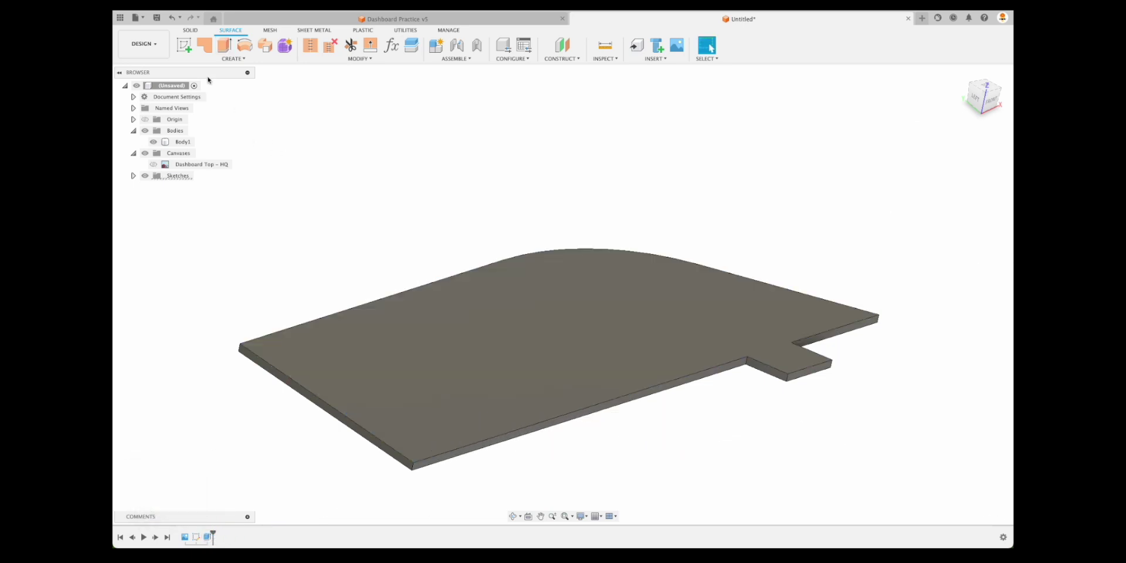
# Step: Sketch on the plate's top face and extrude its back, corner and right edges 5.00 in with Chaining off
pyautogui.click(184, 45)
pyautogui.click(410, 332)
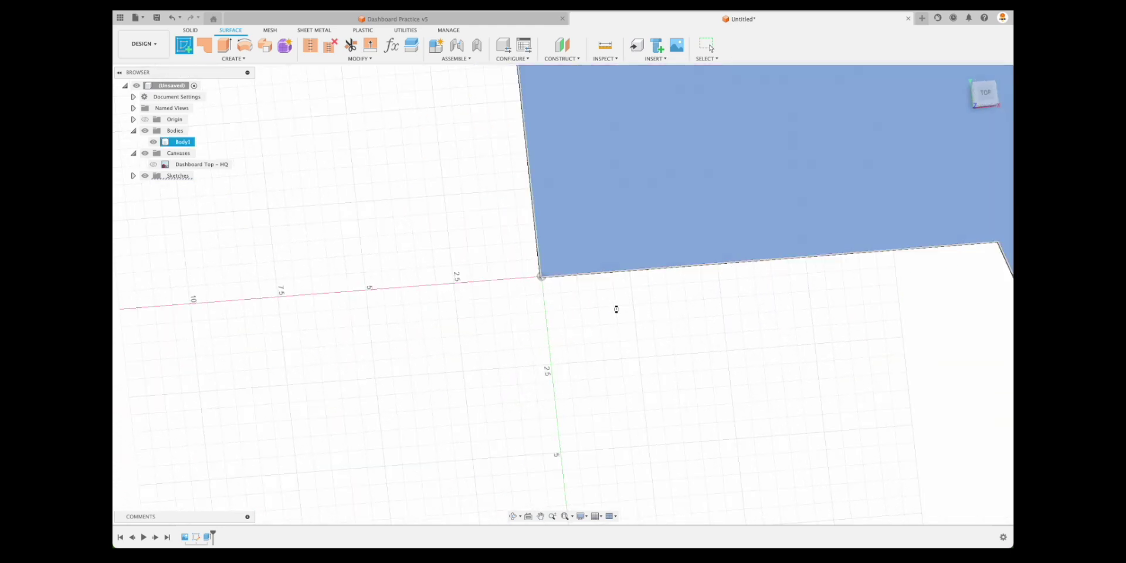
pyautogui.click(985, 333)
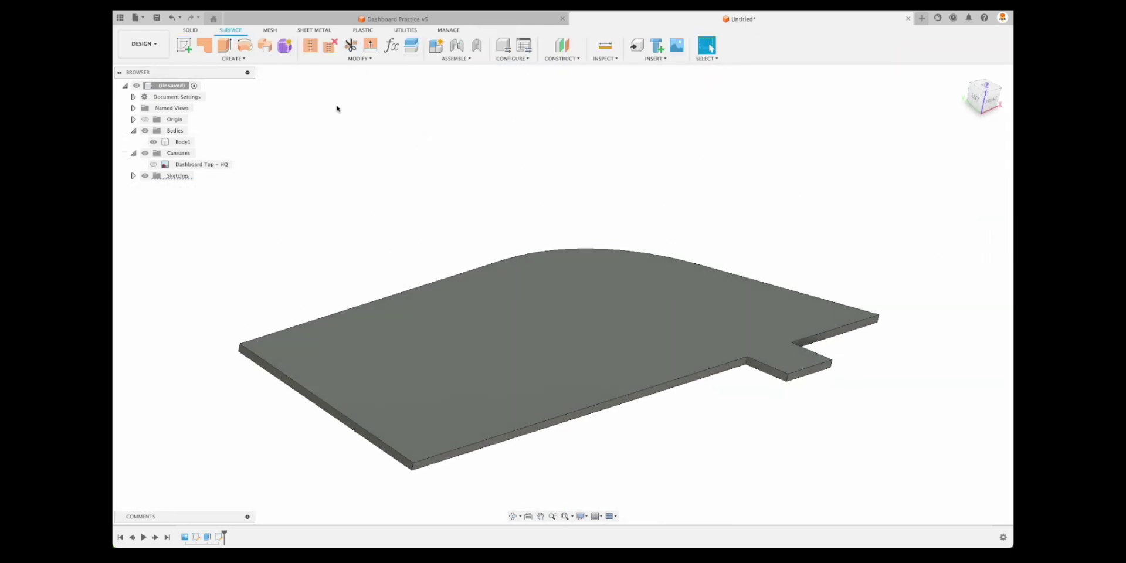
pyautogui.click(229, 50)
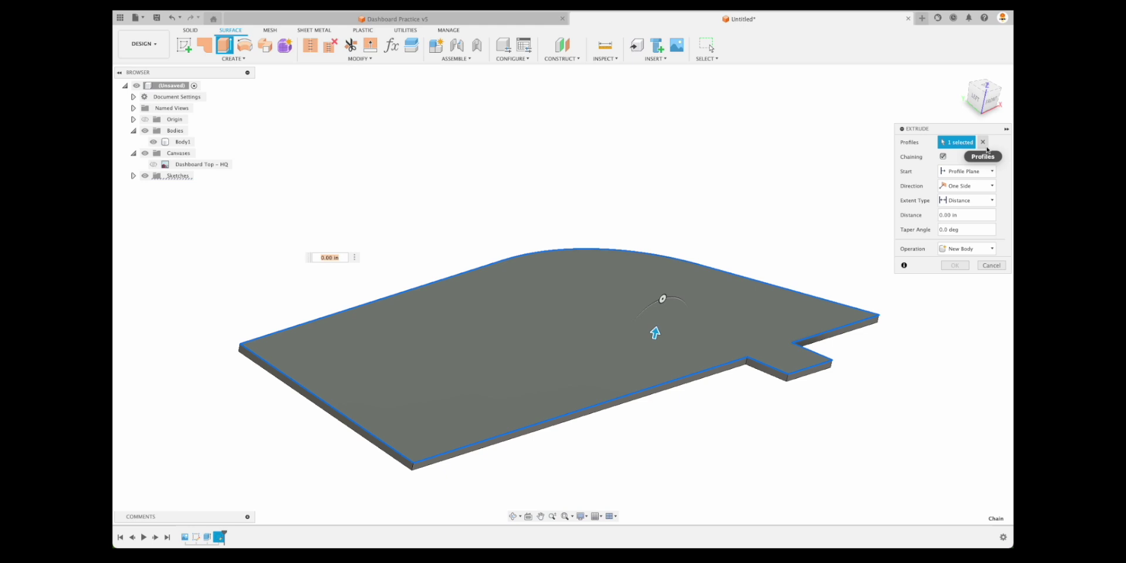
pyautogui.click(943, 157)
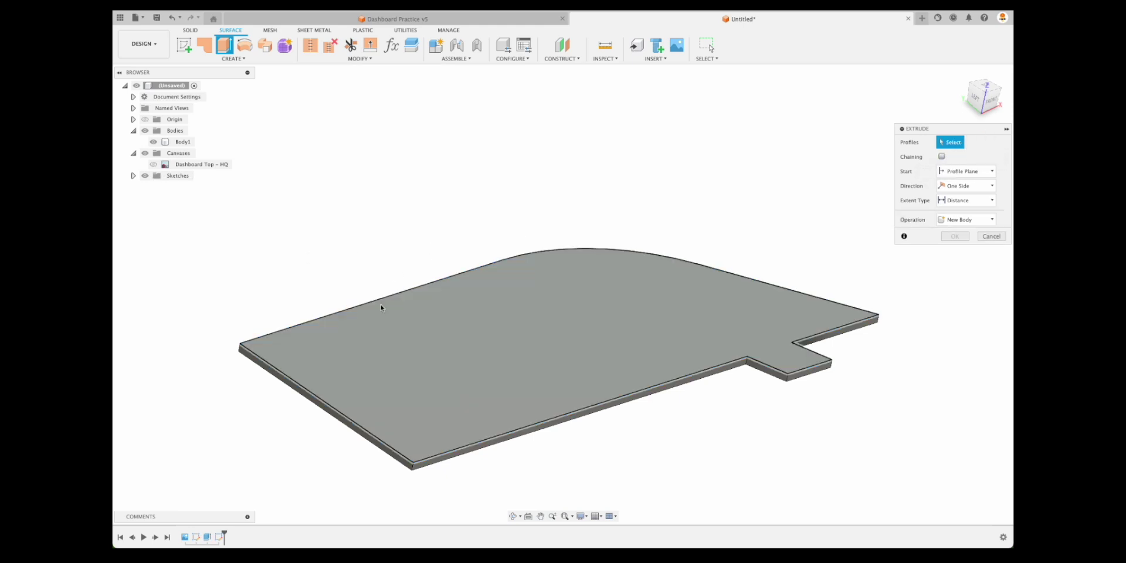
pyautogui.click(547, 252)
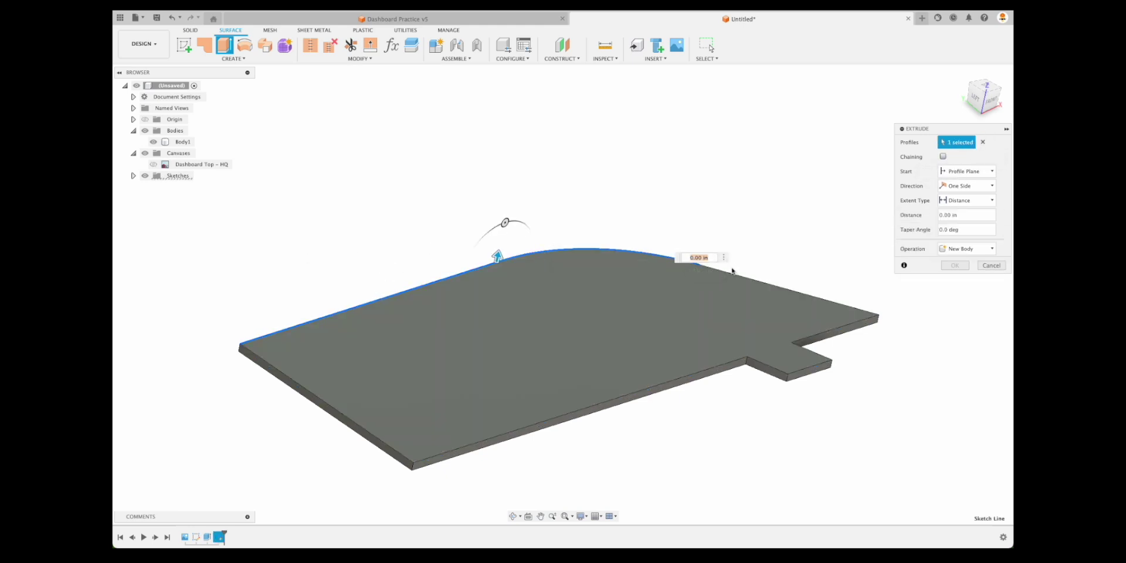
pyautogui.click(614, 238)
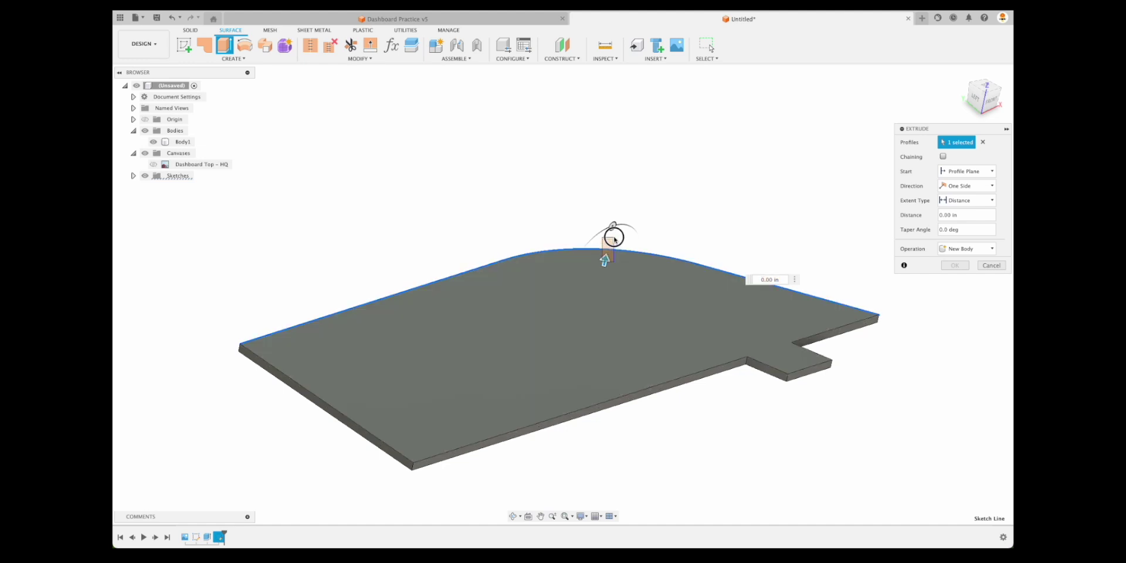
pyautogui.moveTo(609, 256); pyautogui.dragTo(661, 107)
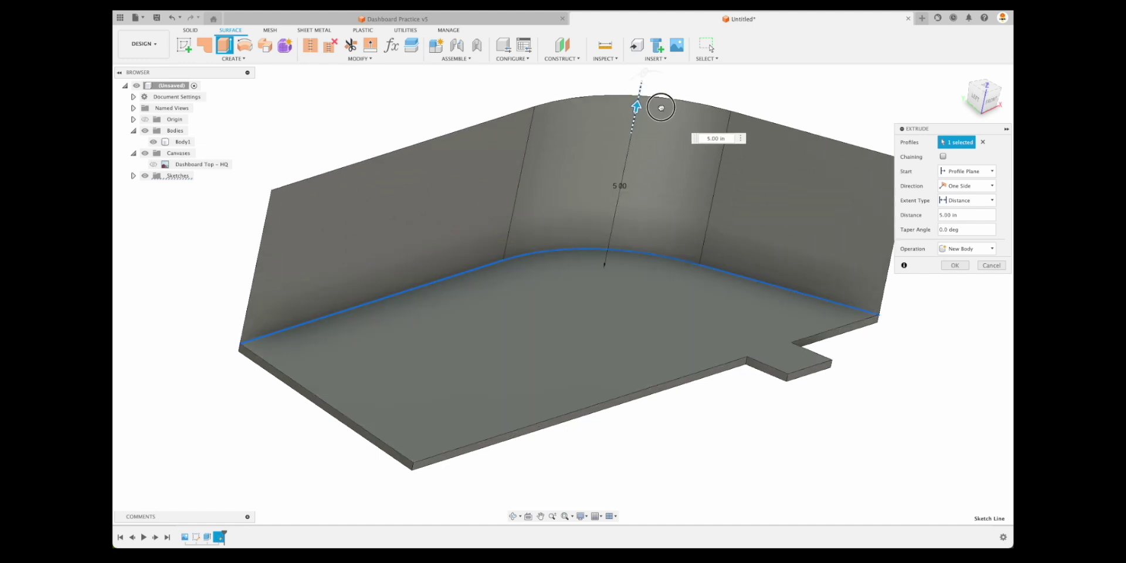
pyautogui.keyDown('shift'); pyautogui.moveTo(671, 123); pyautogui.dragTo(920, 283, button='middle'); pyautogui.keyUp('shift')
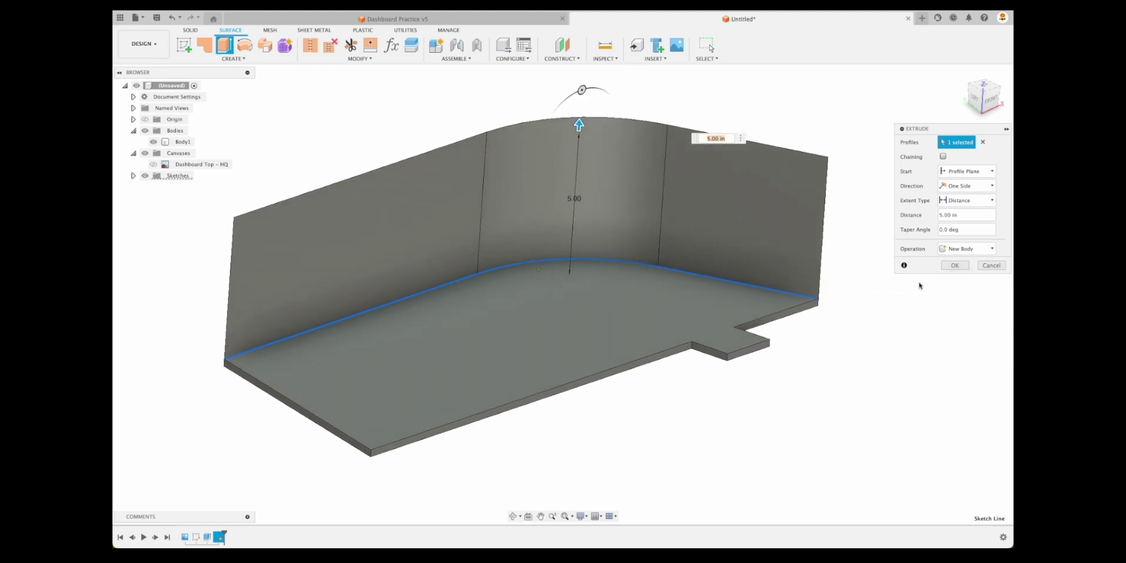
pyautogui.click(955, 266)
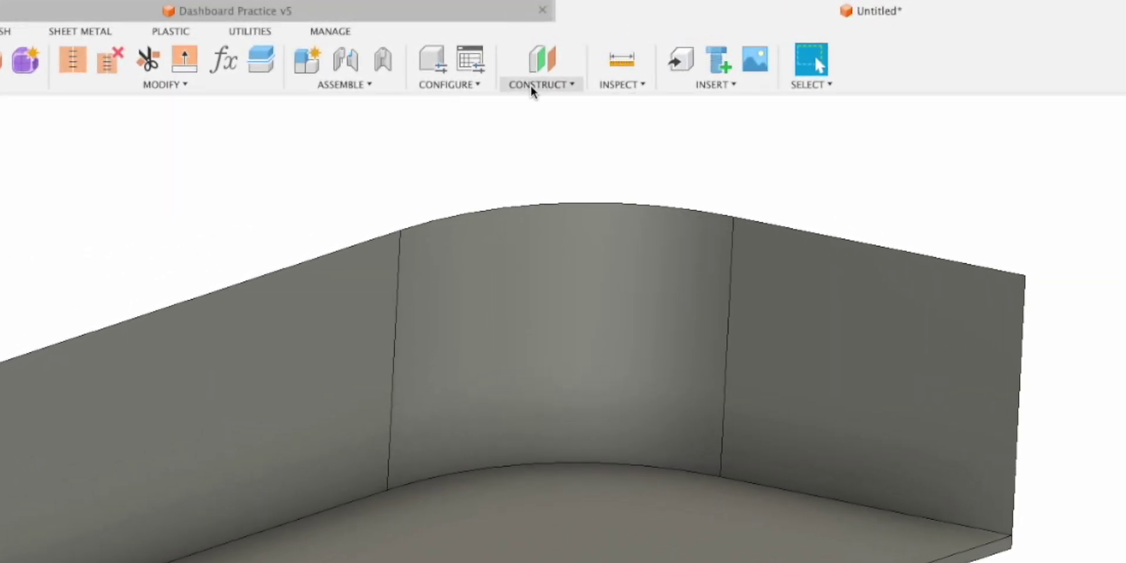
# Step: Create an offset construction plane 0.10 in from the XZ plane at the base's front end
pyautogui.click(538, 85)
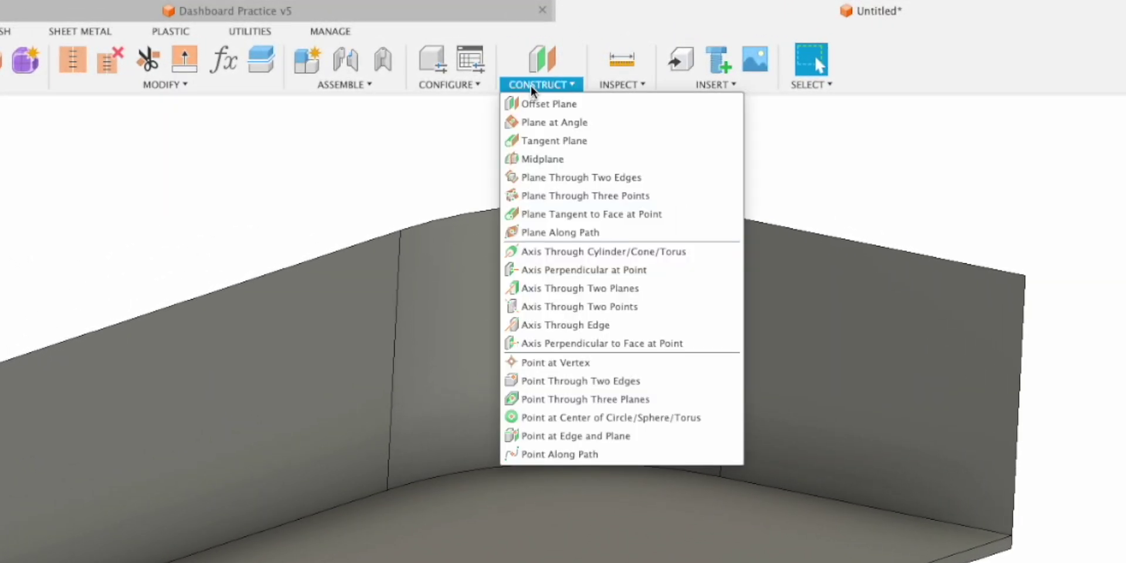
pyautogui.click(548, 104)
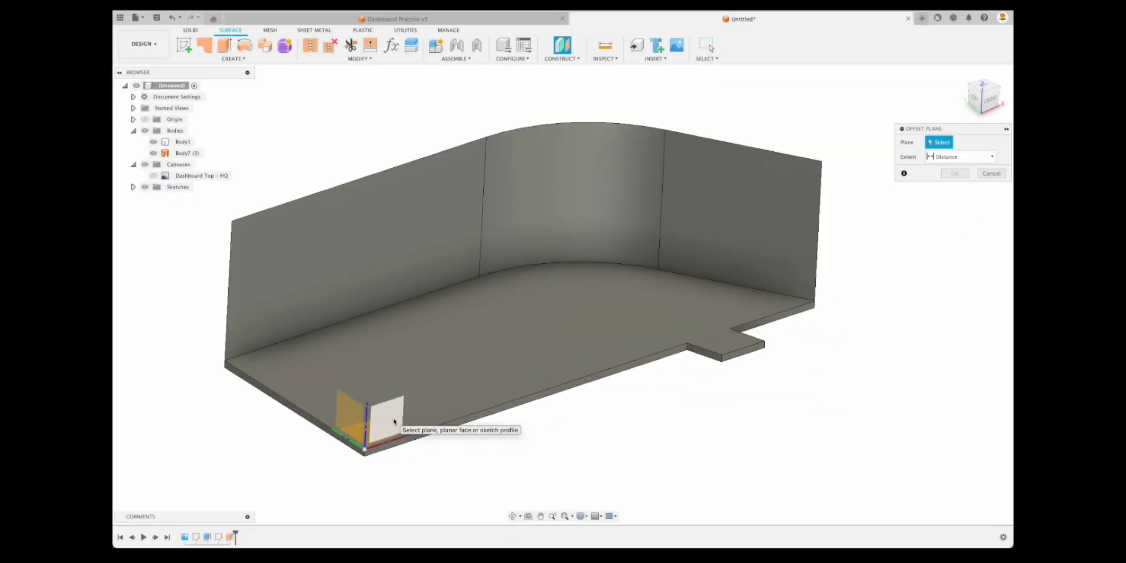
pyautogui.click(394, 421)
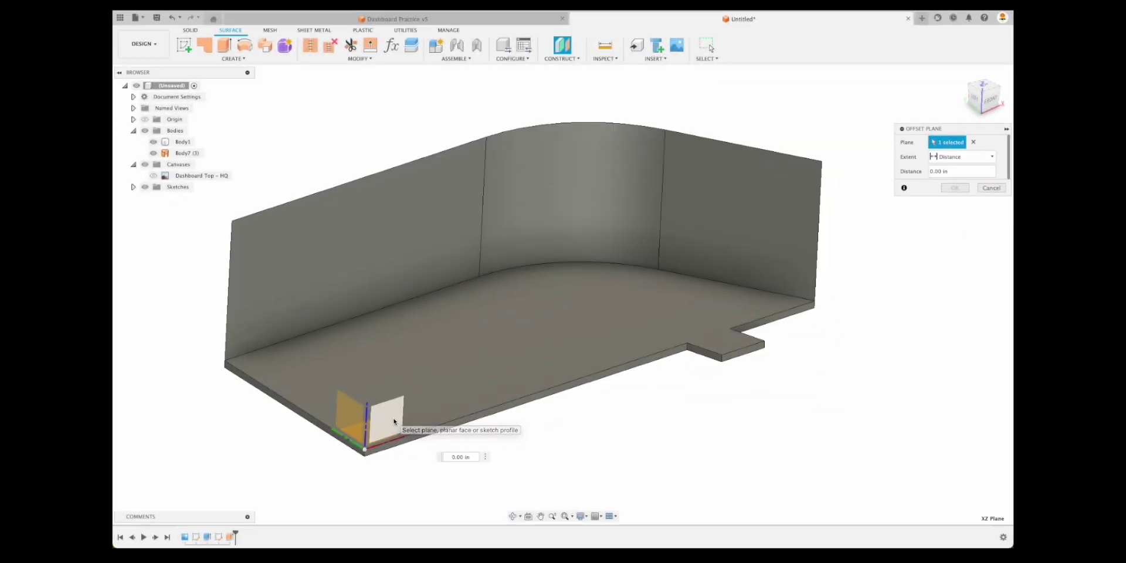
pyautogui.keyDown('shift'); pyautogui.moveTo(407, 466); pyautogui.dragTo(542, 232, button='middle'); pyautogui.keyUp('shift')
pyautogui.keyDown('shift'); pyautogui.moveTo(577, 136); pyautogui.dragTo(562, 262, button='middle'); pyautogui.keyUp('shift')
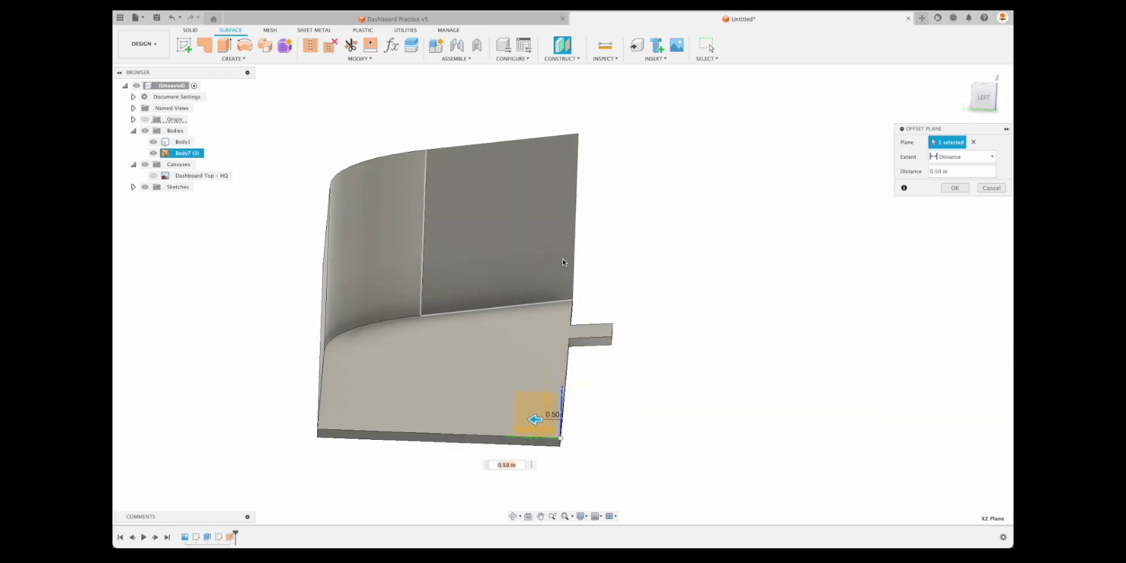
pyautogui.keyDown('shift'); pyautogui.moveTo(585, 419); pyautogui.dragTo(504, 460, button='middle'); pyautogui.keyUp('shift')
pyautogui.click(954, 187)
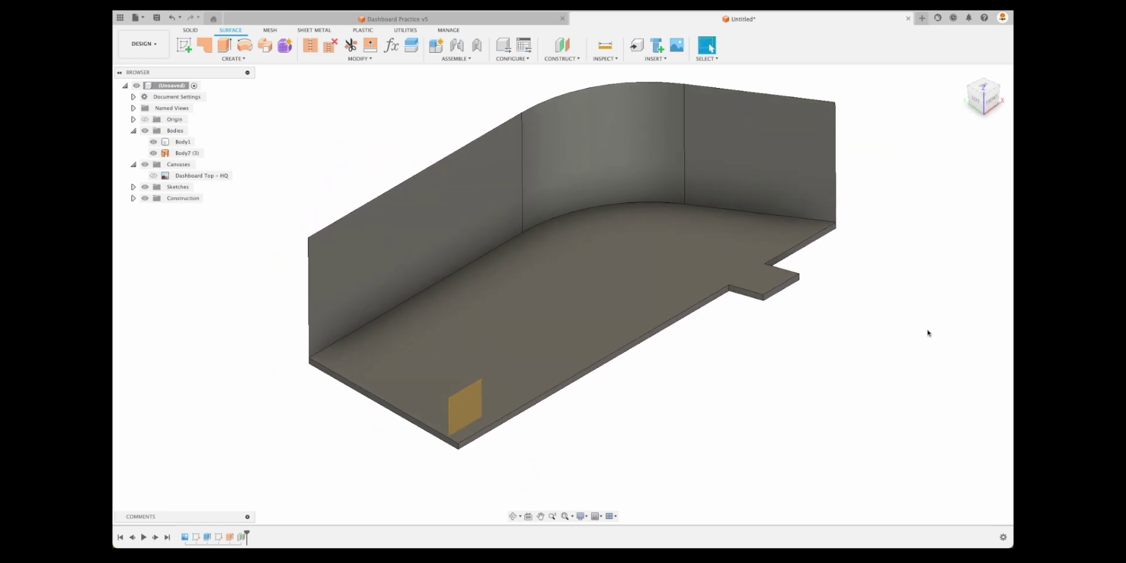
pyautogui.keyDown('shift'); pyautogui.moveTo(927, 331); pyautogui.dragTo(365, 127, button='middle'); pyautogui.keyUp('shift')
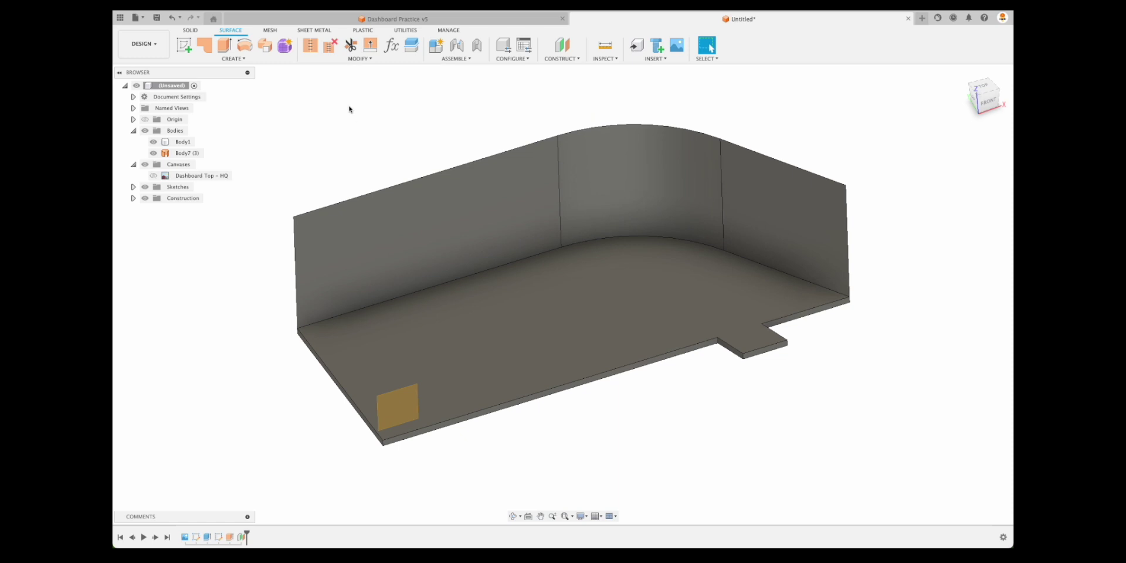
# Step: Split the wall body at the offset construction plane, creating Body8
pyautogui.click(365, 59)
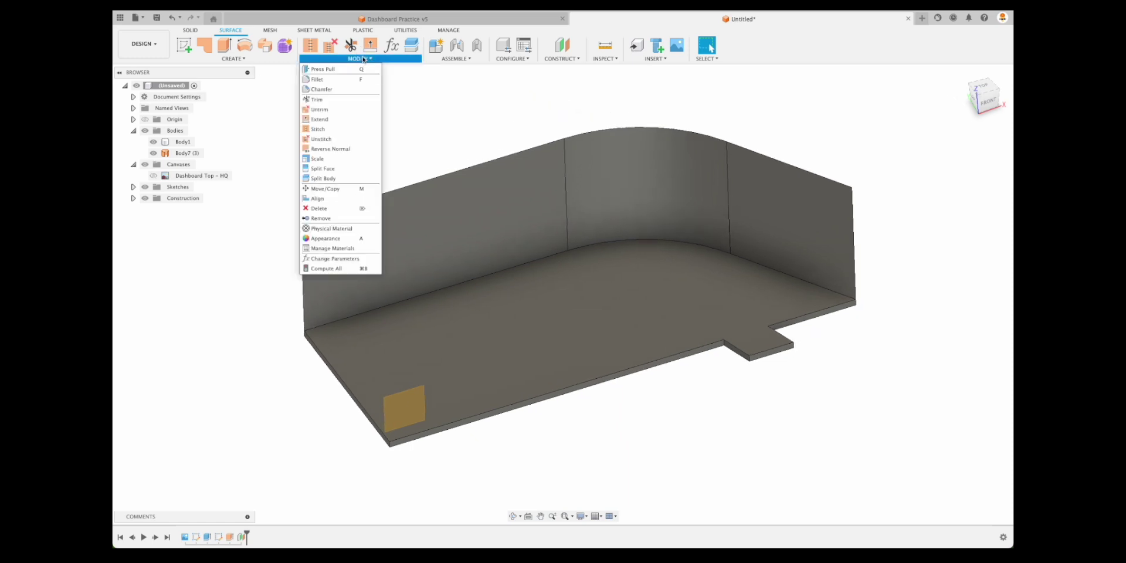
pyautogui.click(326, 178)
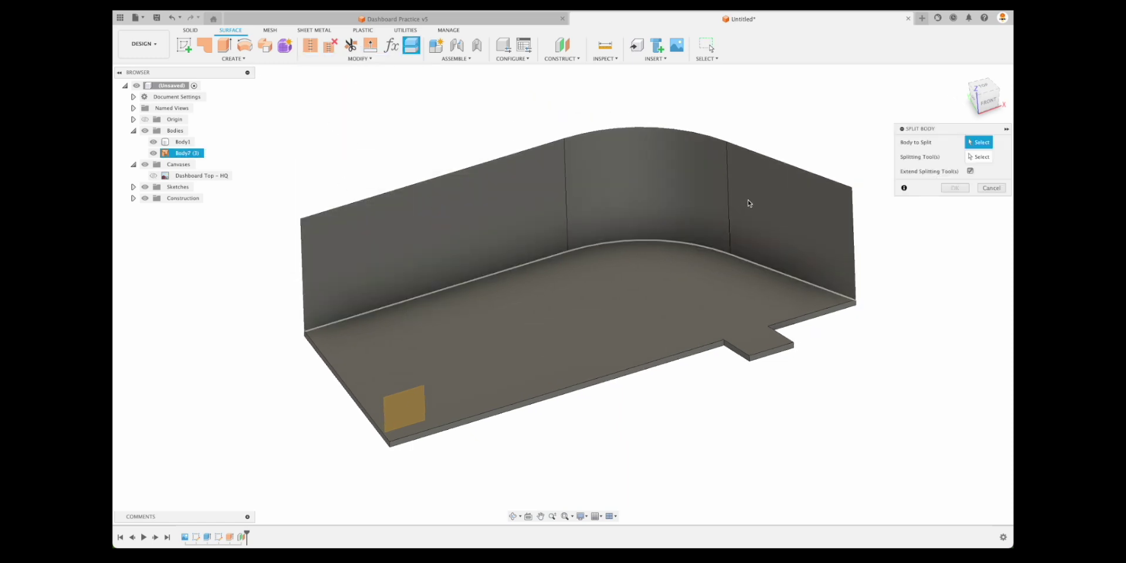
pyautogui.click(716, 183)
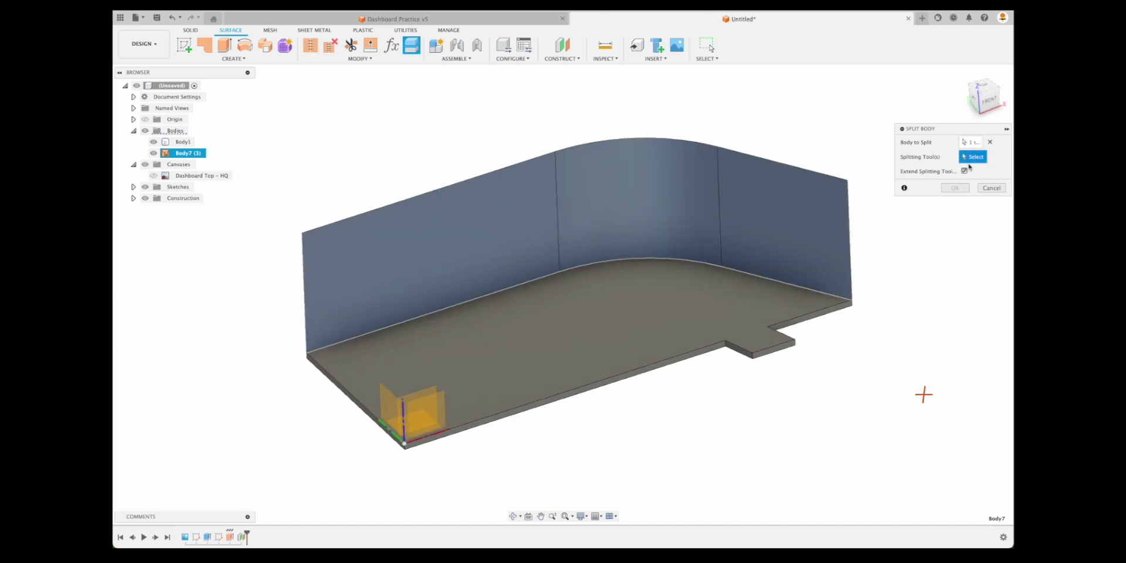
pyautogui.click(428, 394)
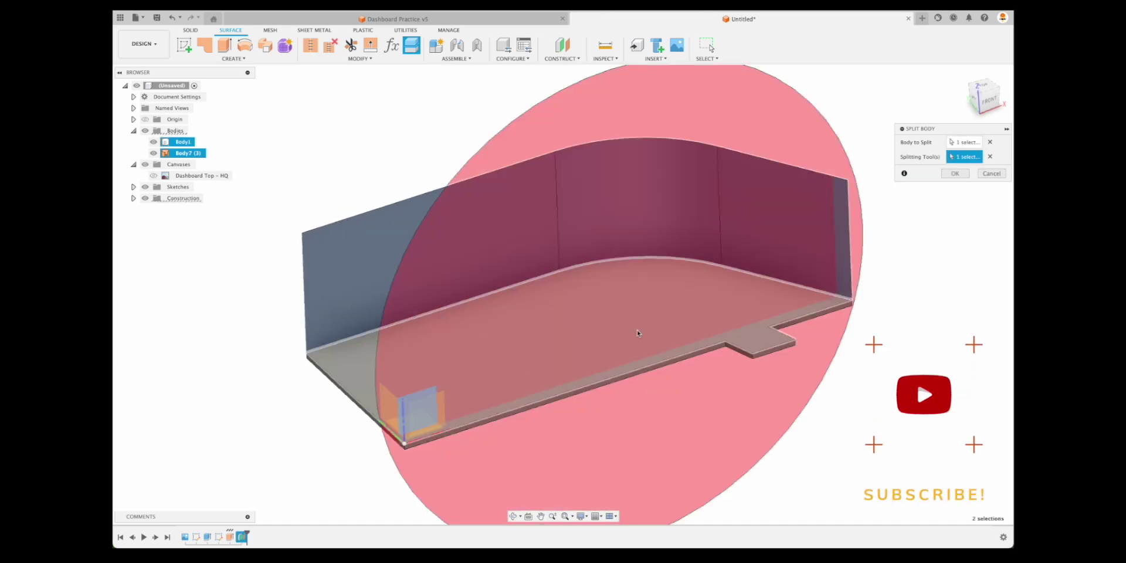
pyautogui.click(963, 174)
pyautogui.keyDown('shift'); pyautogui.moveTo(837, 219); pyautogui.dragTo(796, 229, button='middle'); pyautogui.keyUp('shift')
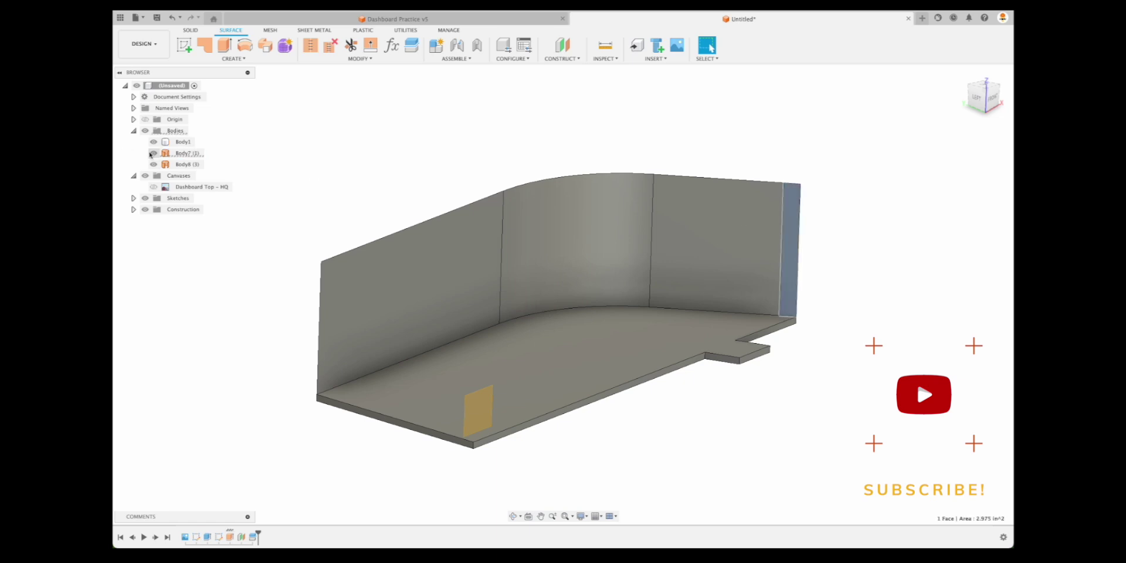
# Step: Hide the Body7 piece and clear the face selection
pyautogui.click(153, 153)
pyautogui.click(529, 116)
pyautogui.keyDown('shift'); pyautogui.moveTo(528, 116); pyautogui.dragTo(774, 131, button='middle'); pyautogui.keyUp('shift')
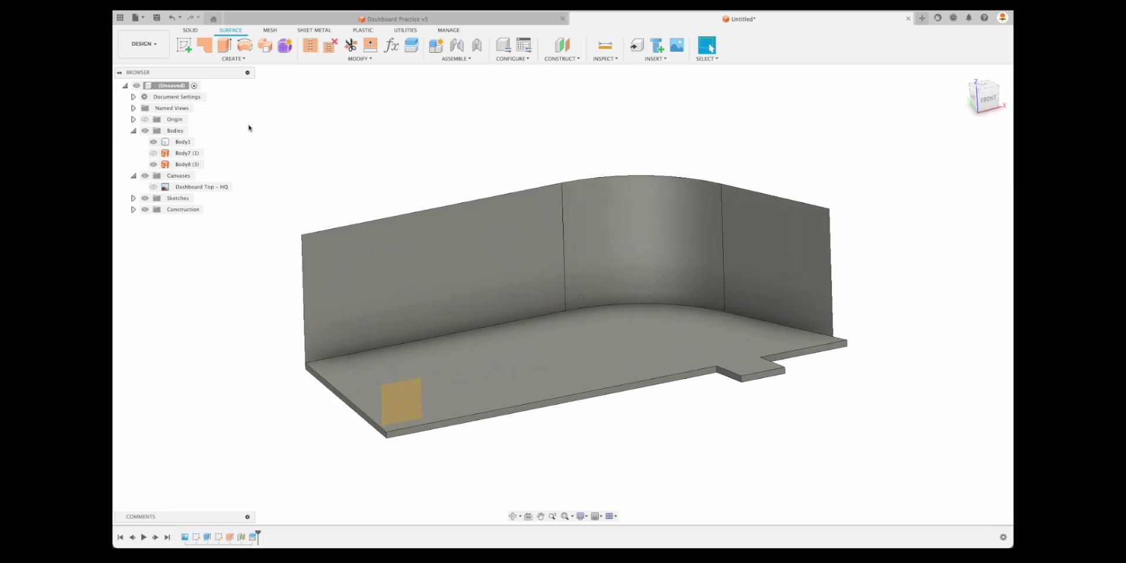
# Step: Start a sketch on the offset plane and project the body geometry into it
pyautogui.click(184, 46)
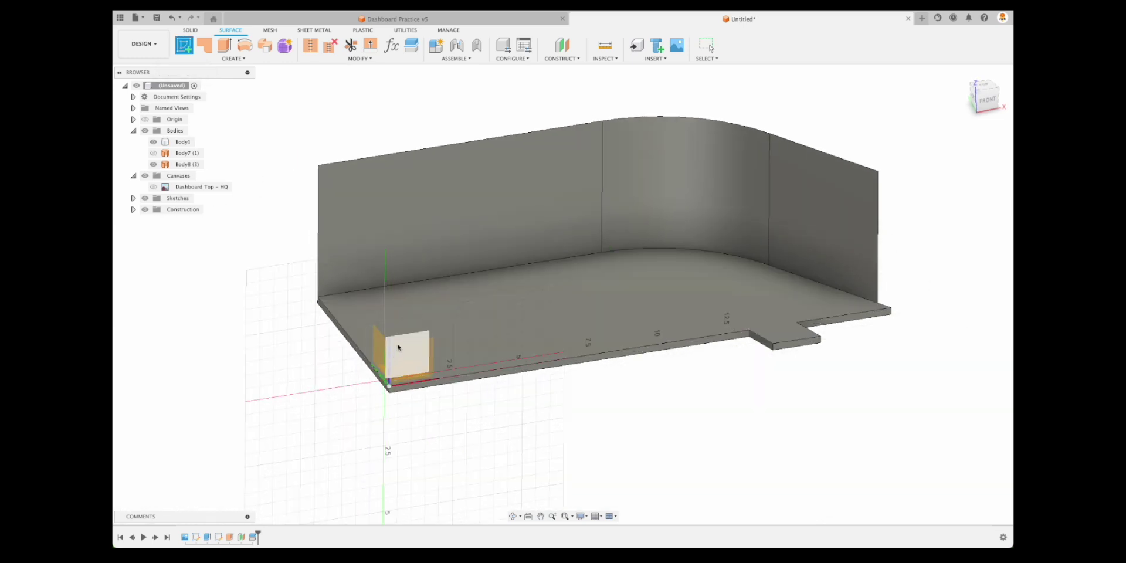
pyautogui.scroll(3, 398, 347)
pyautogui.click(413, 339)
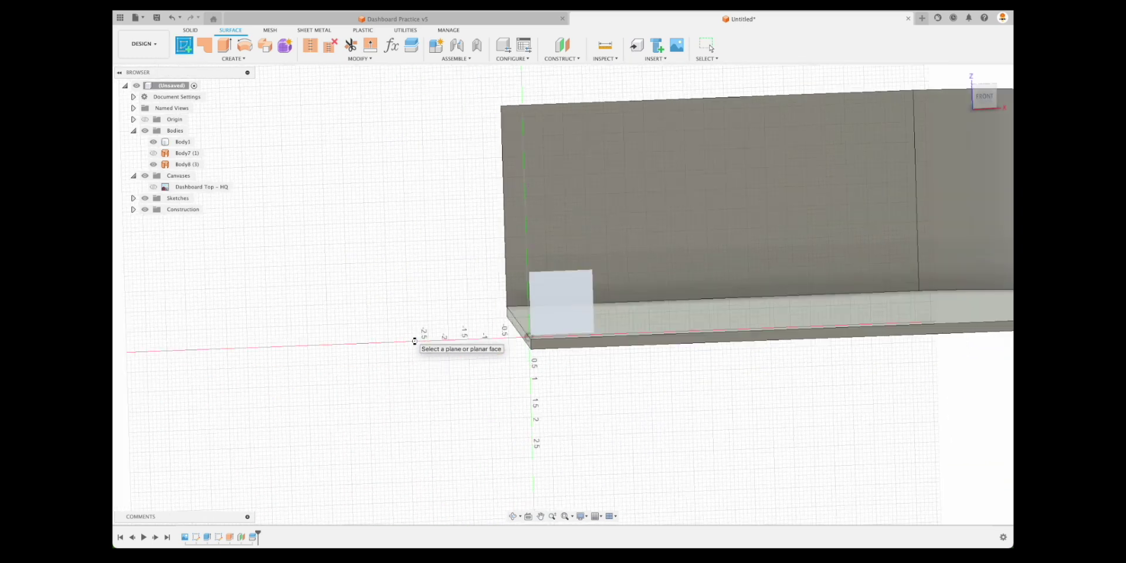
pyautogui.moveTo(653, 362); pyautogui.dragTo(385, 403, button='middle')
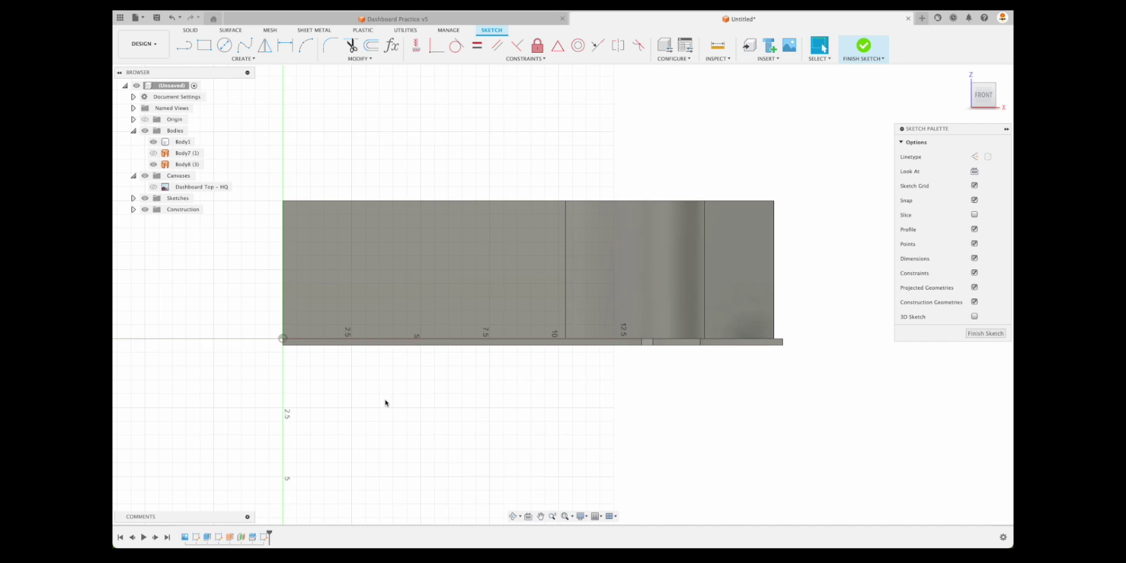
pyautogui.press('p')
pyautogui.click(340, 253)
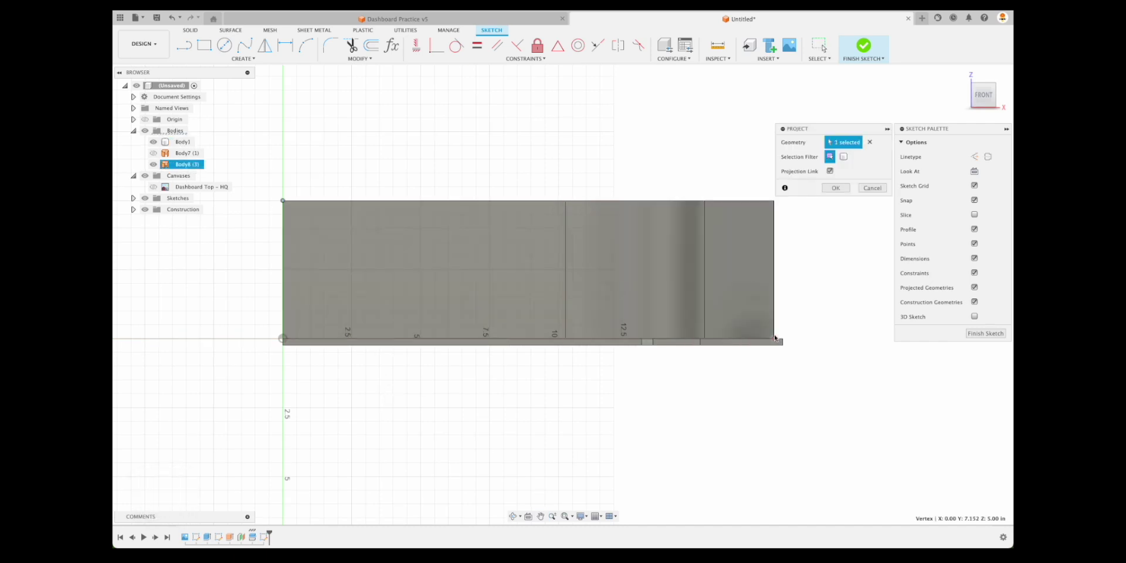
pyautogui.click(835, 187)
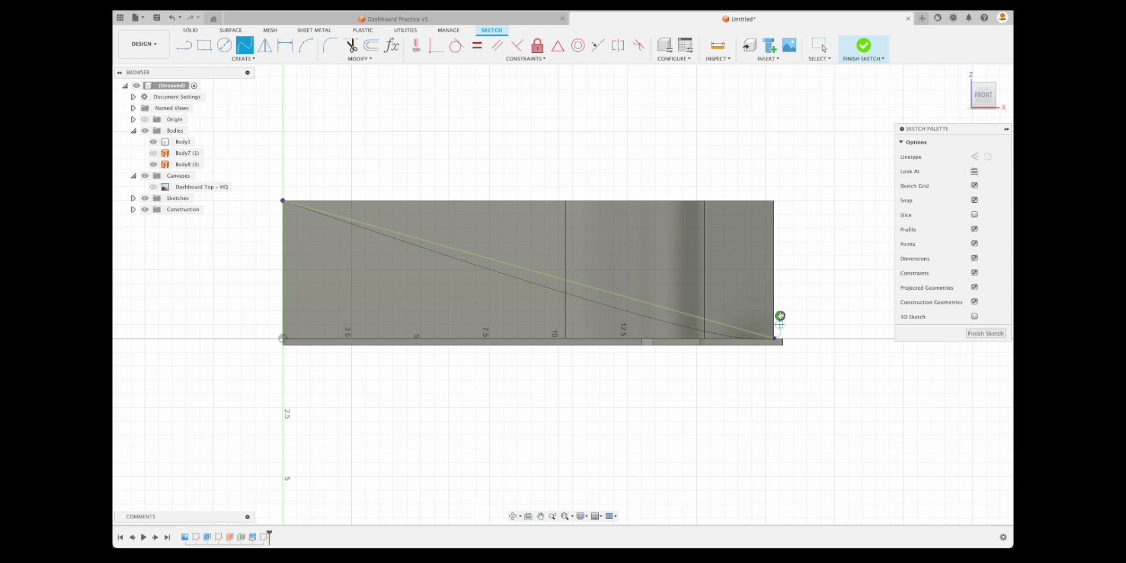
# Step: Make the spline's start tangent horizontal, pull its end tangent down to the base, and finish the sketch
pyautogui.press('Escape')
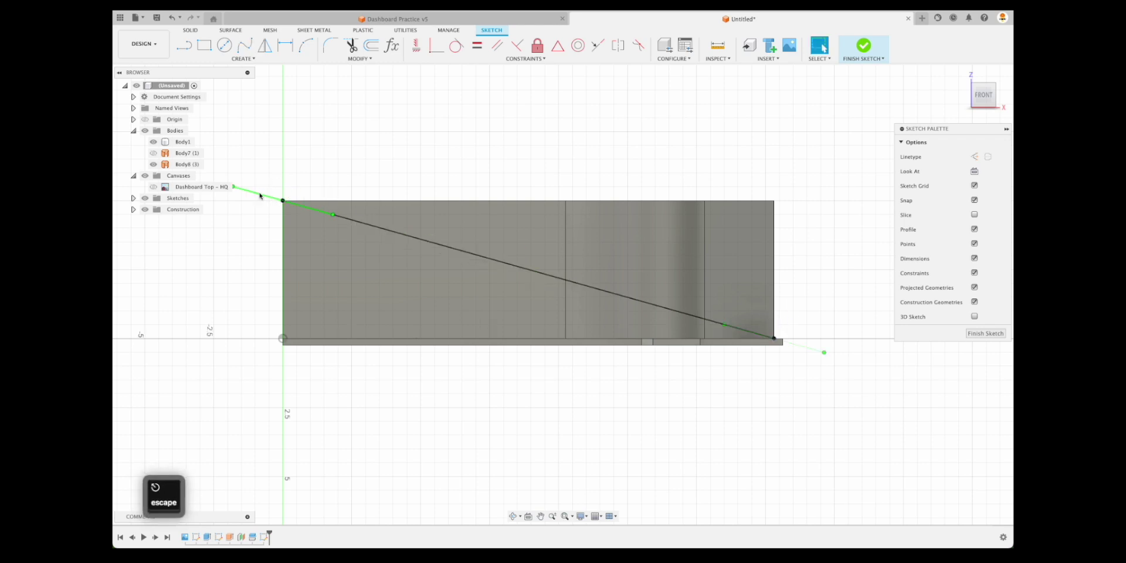
pyautogui.click(260, 195)
pyautogui.click(416, 46)
pyautogui.click(314, 205)
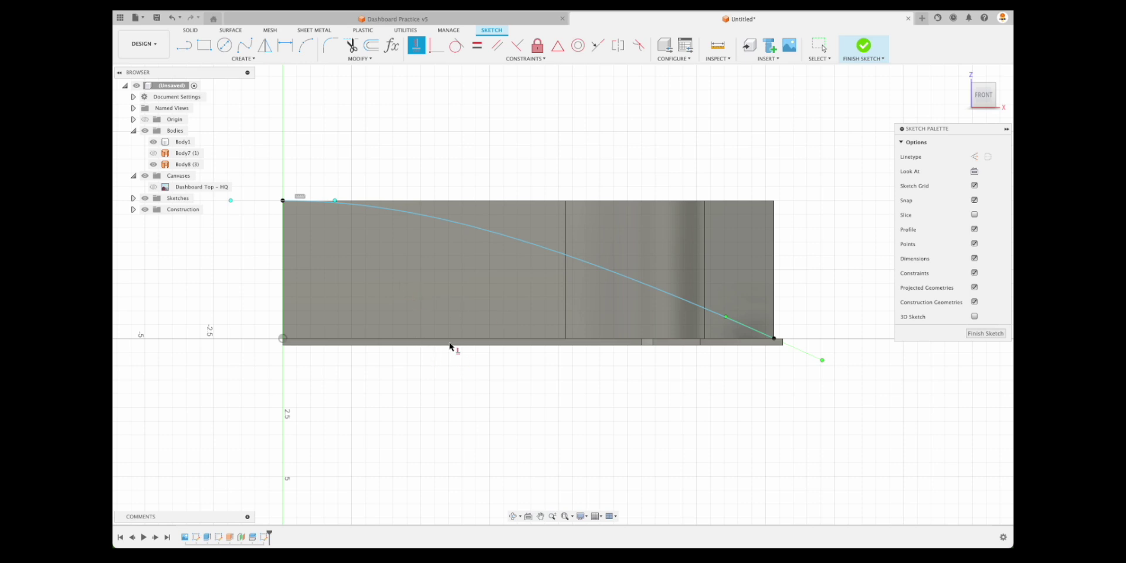
pyautogui.press('Escape')
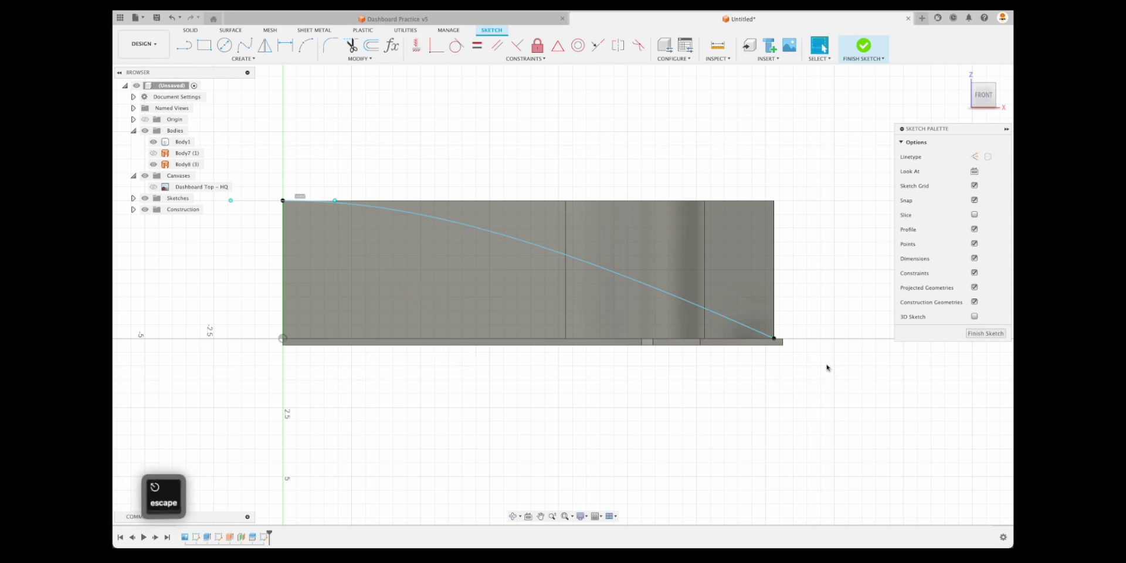
pyautogui.click(738, 323)
pyautogui.moveTo(822, 363); pyautogui.dragTo(818, 371)
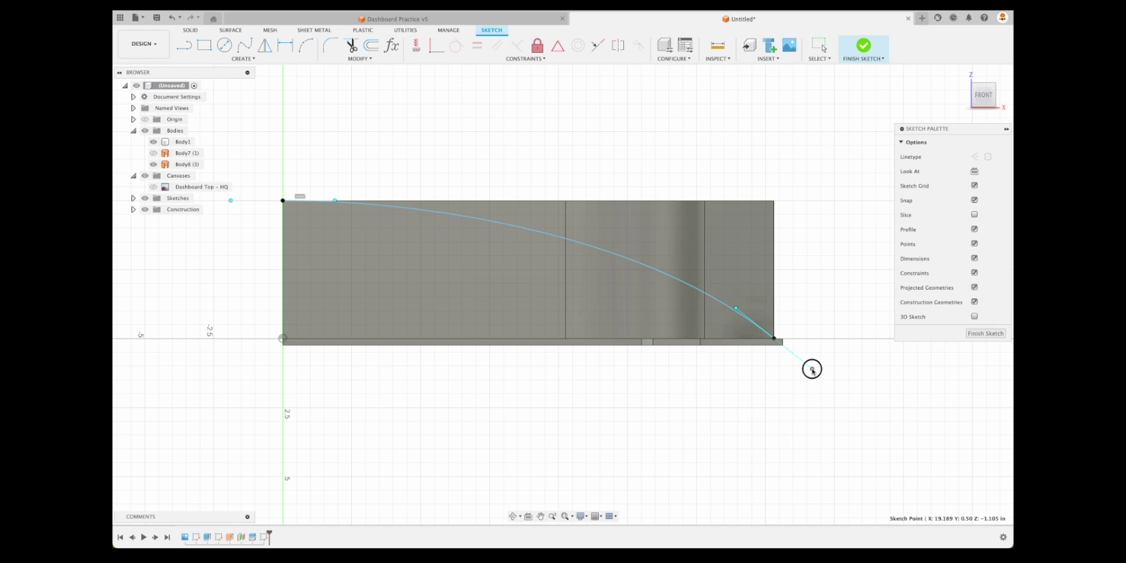
pyautogui.click(987, 333)
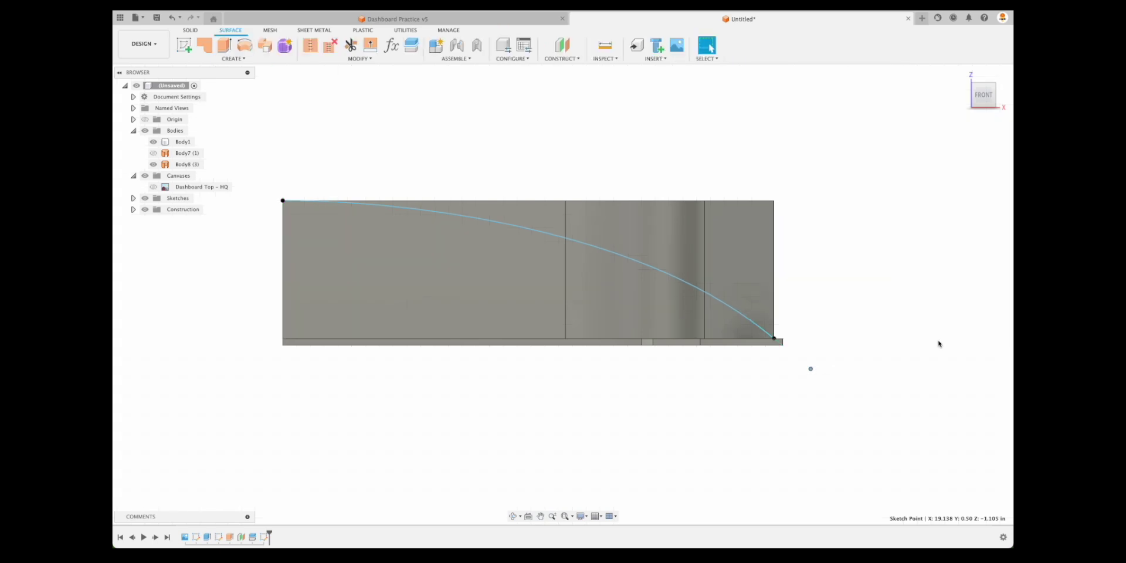
pyautogui.keyDown('shift'); pyautogui.moveTo(938, 343); pyautogui.dragTo(809, 265, button='middle'); pyautogui.keyUp('shift')
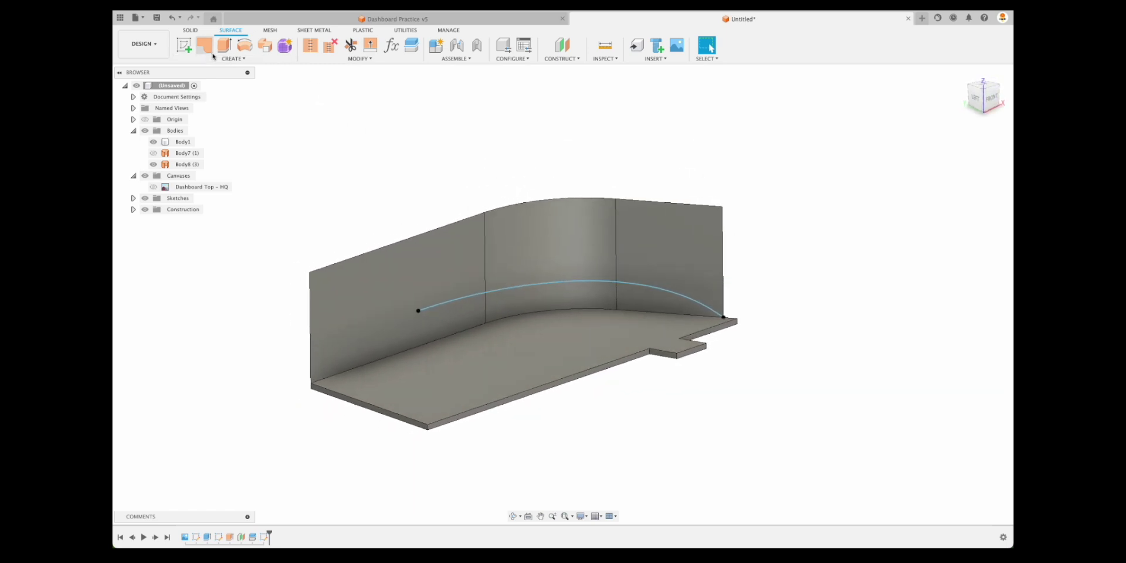
# Step: Extrude the spline as a surface 17.50 in
pyautogui.click(208, 49)
pyautogui.click(220, 47)
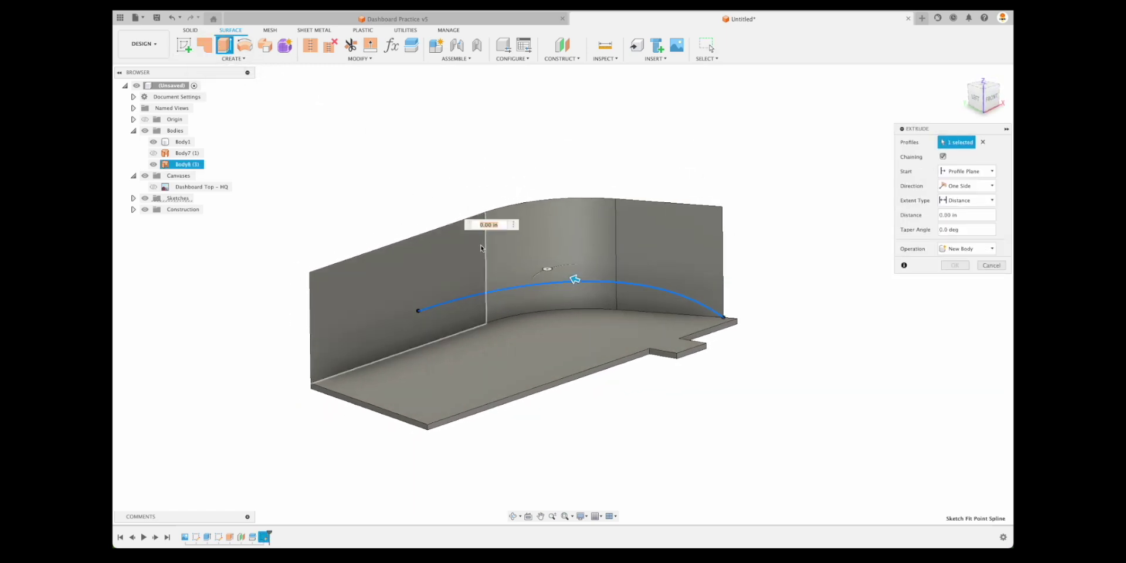
pyautogui.click(576, 280)
pyautogui.moveTo(445, 246); pyautogui.dragTo(281, 215)
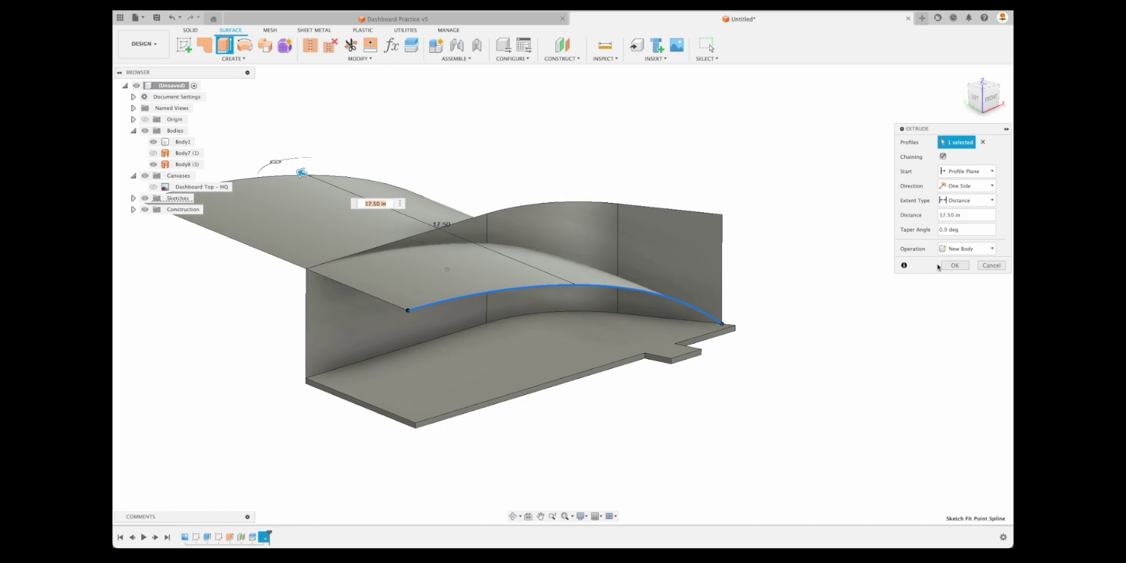
pyautogui.click(955, 265)
# Step: Split the wall Body8 using the curved extruded surface
pyautogui.click(367, 61)
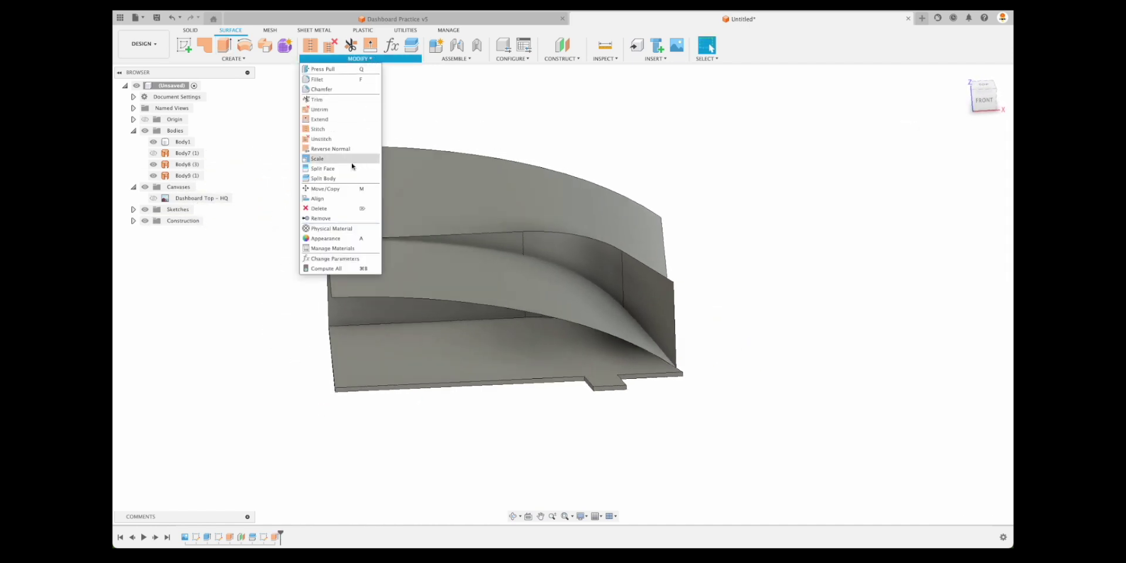
pyautogui.click(347, 180)
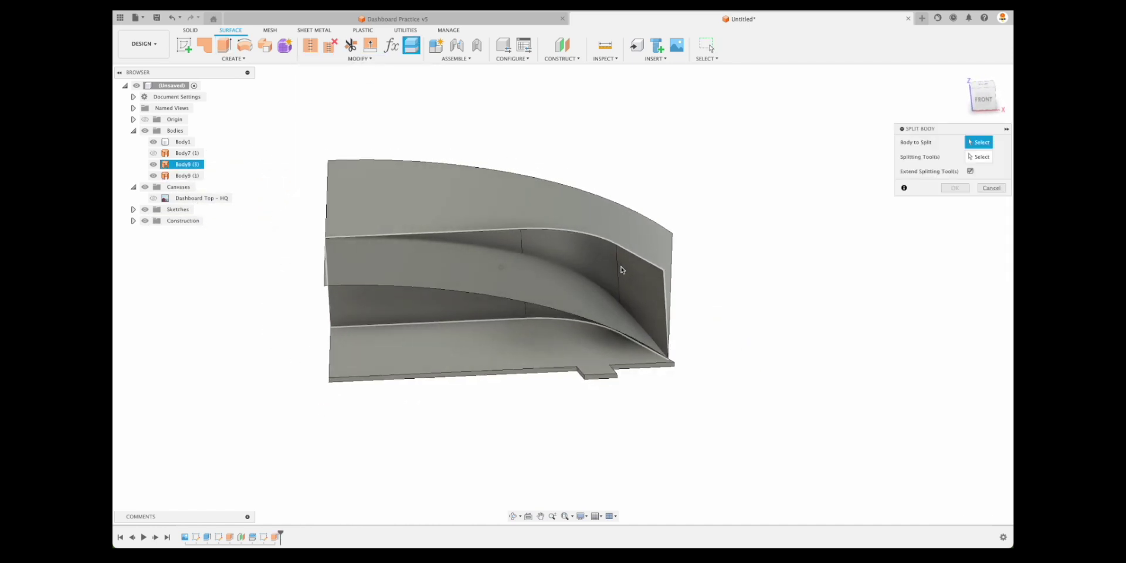
pyautogui.click(621, 268)
pyautogui.click(969, 157)
pyautogui.click(560, 277)
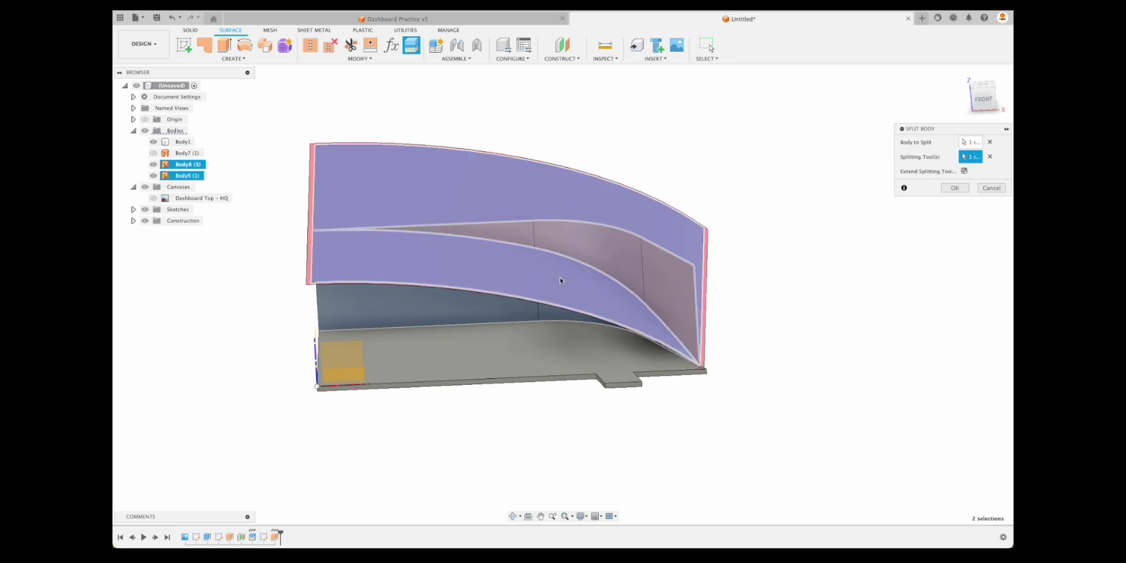
pyautogui.click(955, 188)
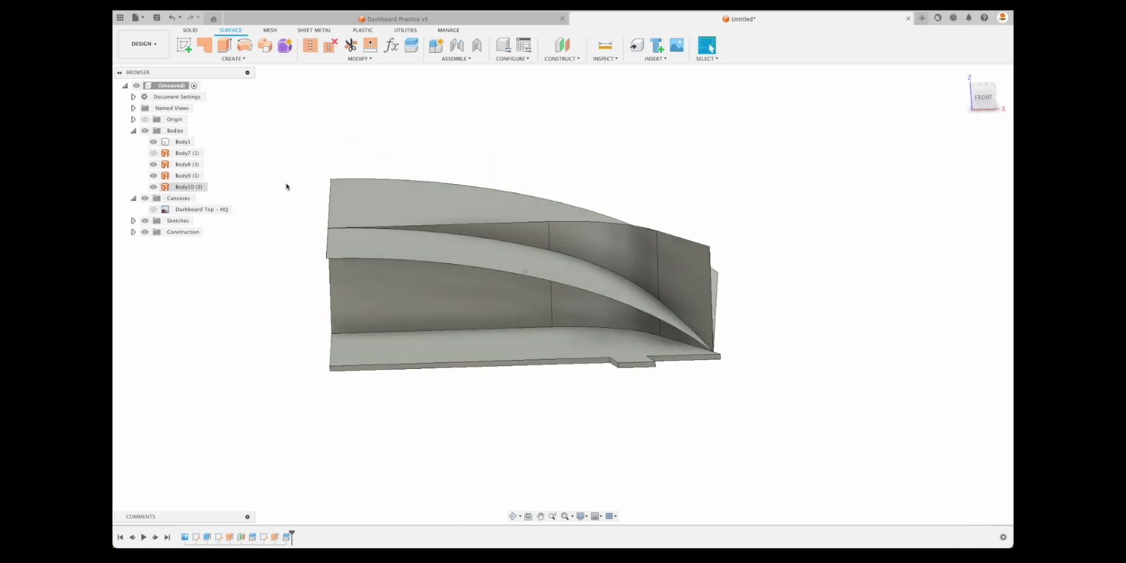
# Step: Hide the offcut Body10 and the cutting surface Body9 to reveal the trimmed wall
pyautogui.click(152, 187)
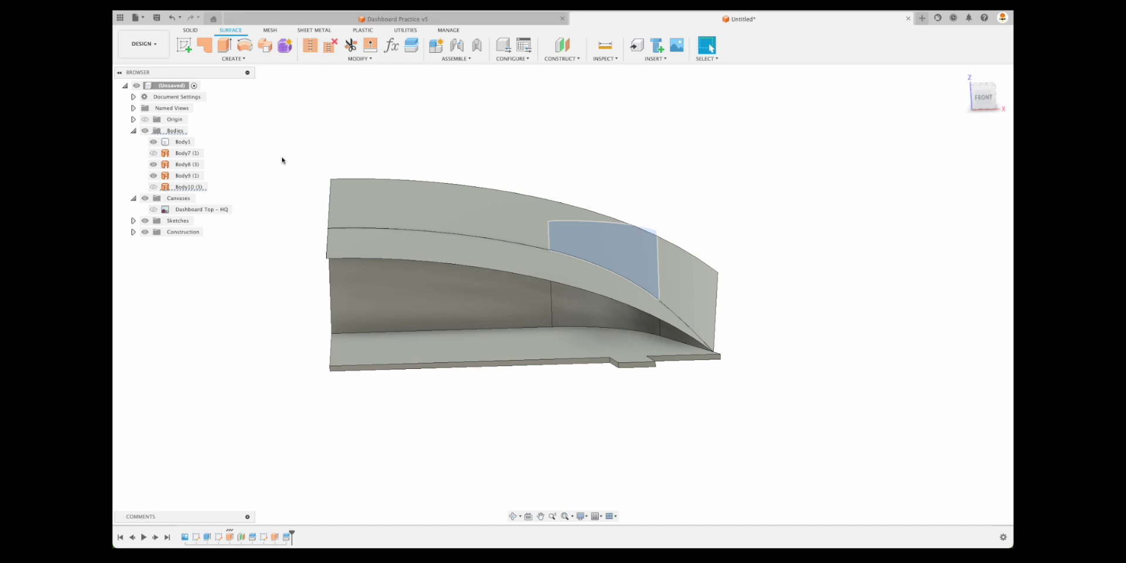
pyautogui.click(410, 201)
pyautogui.click(153, 176)
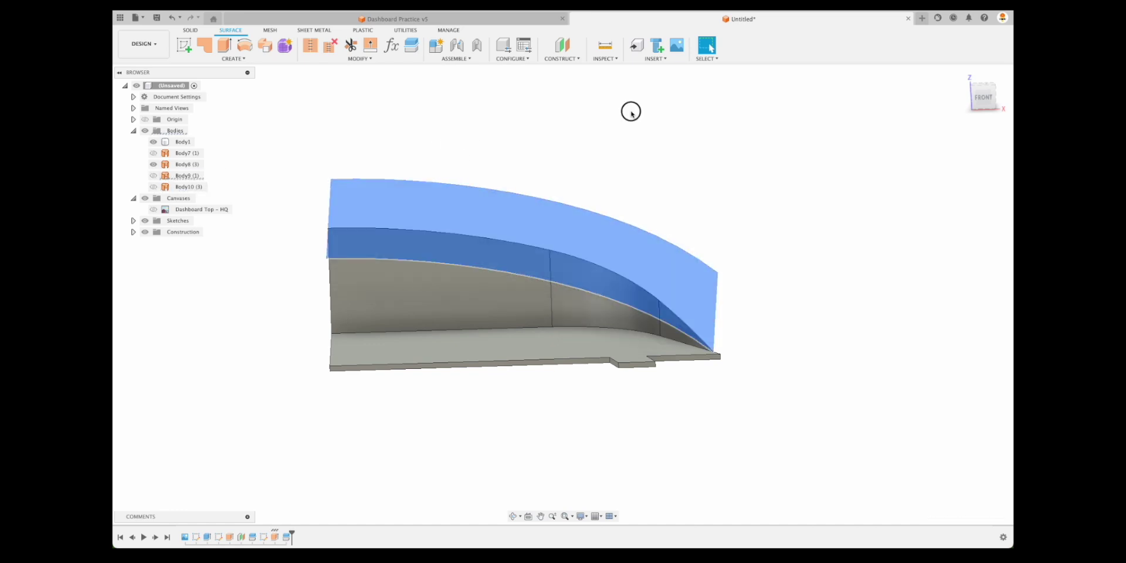
pyautogui.keyDown('shift'); pyautogui.moveTo(846, 183); pyautogui.dragTo(885, 222, button='middle'); pyautogui.keyUp('shift')
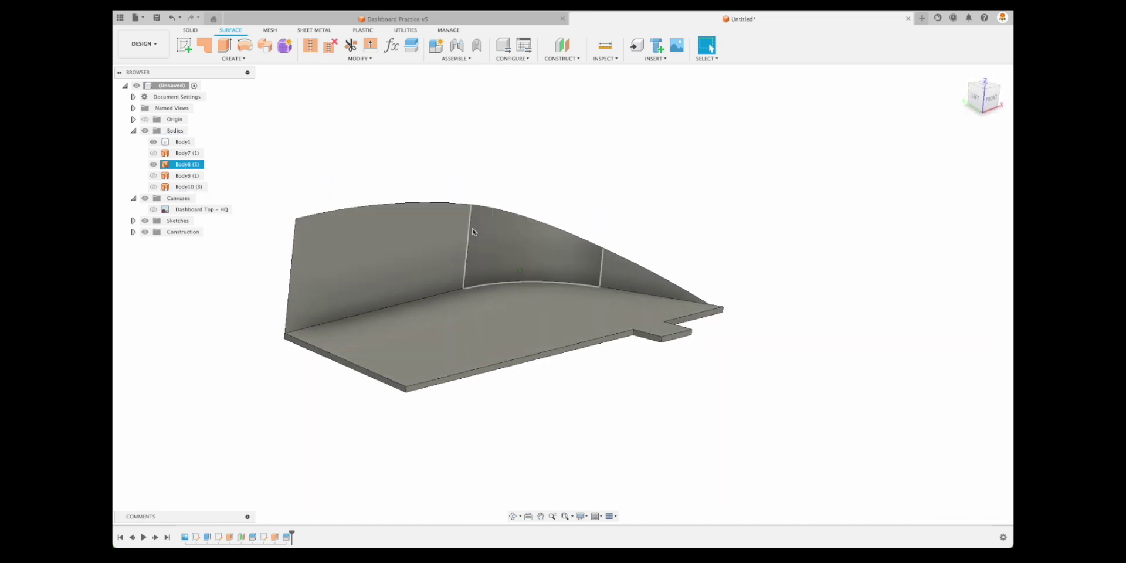
pyautogui.keyDown('shift'); pyautogui.moveTo(629, 180); pyautogui.dragTo(498, 156, button='middle'); pyautogui.keyUp('shift')
pyautogui.keyDown('shift'); pyautogui.moveTo(272, 72); pyautogui.dragTo(242, 66, button='middle'); pyautogui.keyUp('shift')
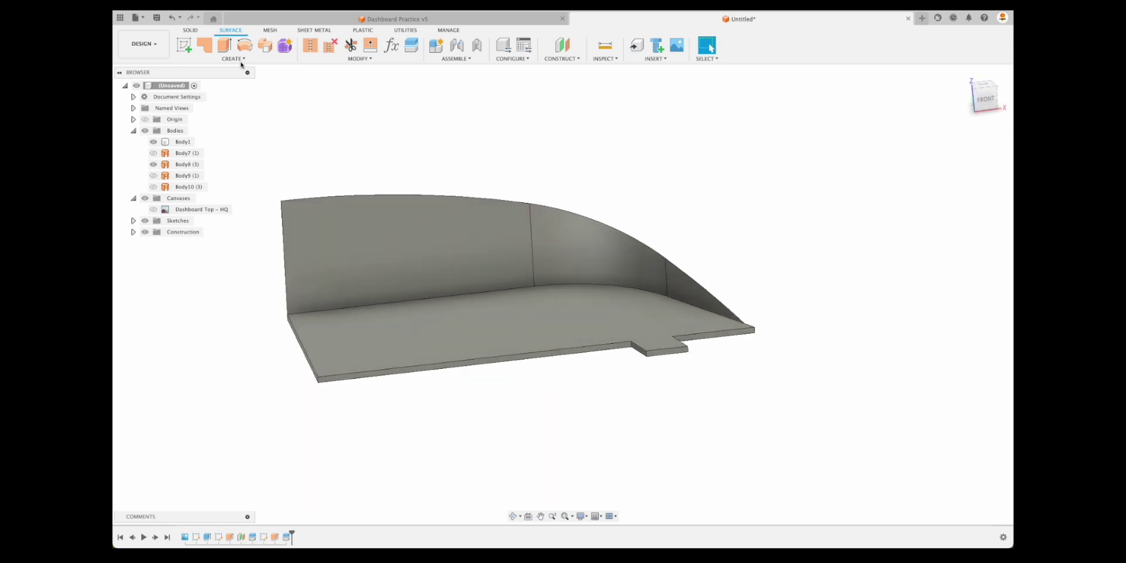
pyautogui.scroll(2, 772, 319)
pyautogui.keyDown('shift'); pyautogui.moveTo(772, 319); pyautogui.dragTo(244, 68, button='middle'); pyautogui.keyUp('shift')
pyautogui.scroll(1, 800, 327)
# Step: Thicken the curved wall face by -0.10 in into solid Body11
pyautogui.click(240, 60)
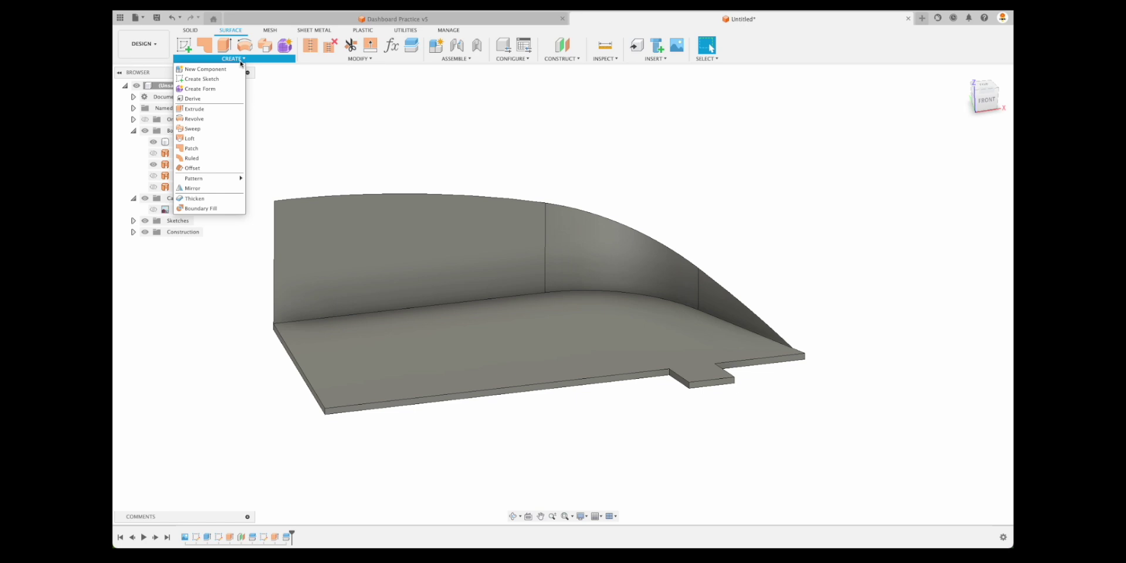
pyautogui.click(199, 199)
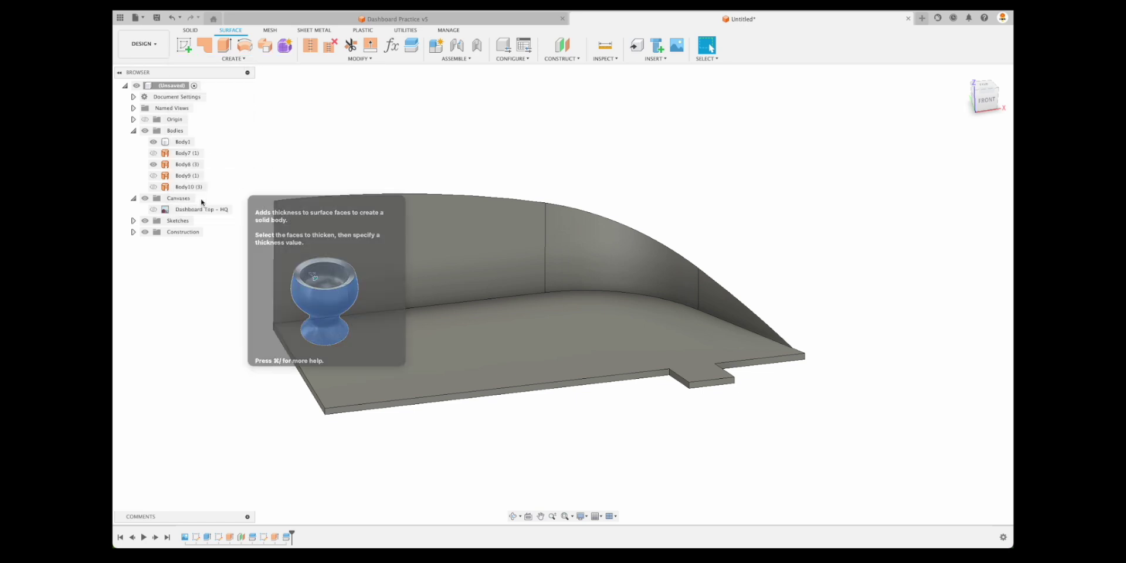
pyautogui.click(611, 261)
pyautogui.moveTo(611, 260)
pyautogui.keyDown('shift'); pyautogui.mouseDown(button='middle')
pyautogui.moveTo(610, 247)
pyautogui.moveTo(630, 258)
pyautogui.mouseUp(button='middle'); pyautogui.keyUp('shift')
pyautogui.click(954, 217)
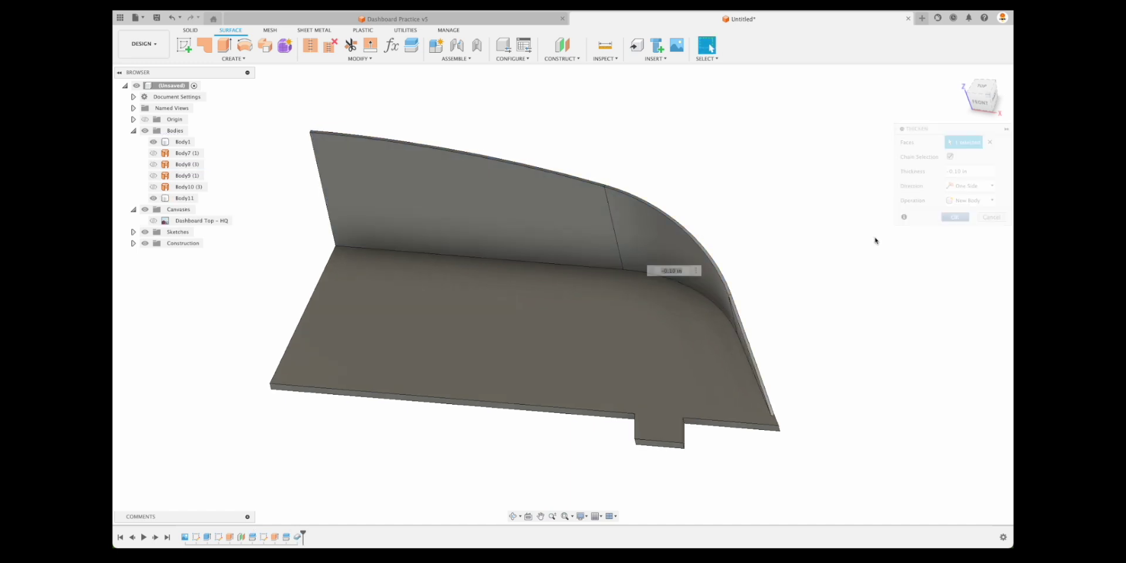
pyautogui.keyDown('shift'); pyautogui.moveTo(814, 199); pyautogui.dragTo(809, 192, button='middle'); pyautogui.keyUp('shift')
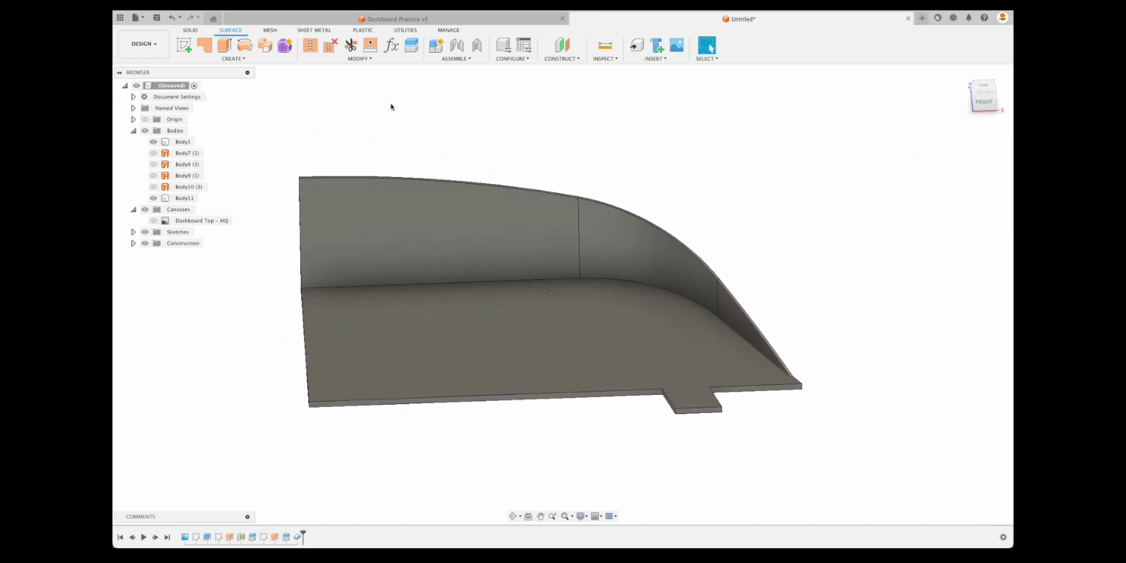
# Step: Preview a 1.15 in fillet on the wall-to-base edge chain, then cancel it
pyautogui.click(190, 30)
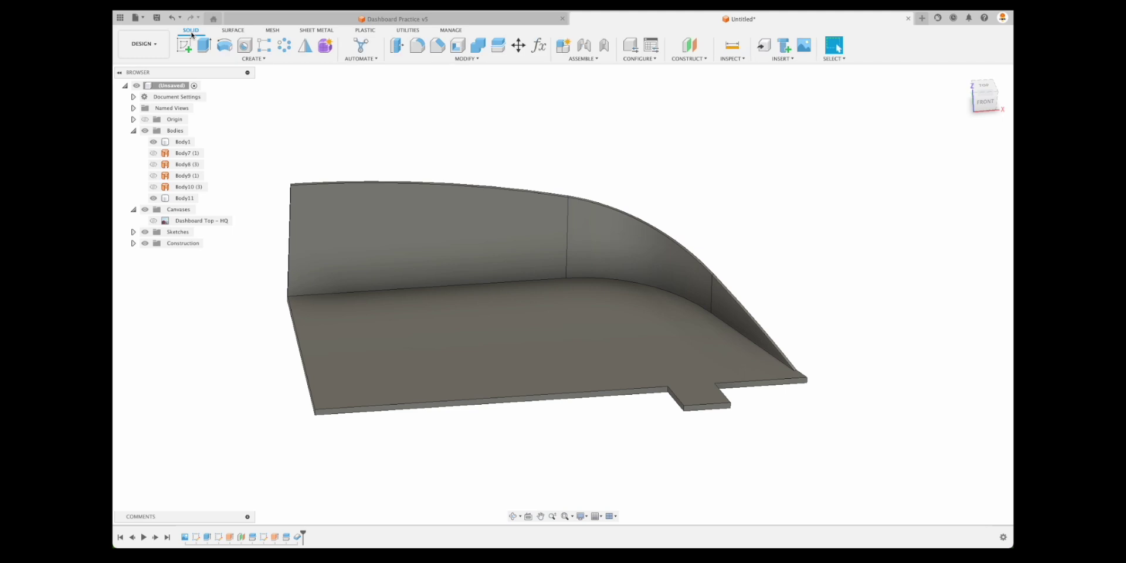
pyautogui.click(417, 47)
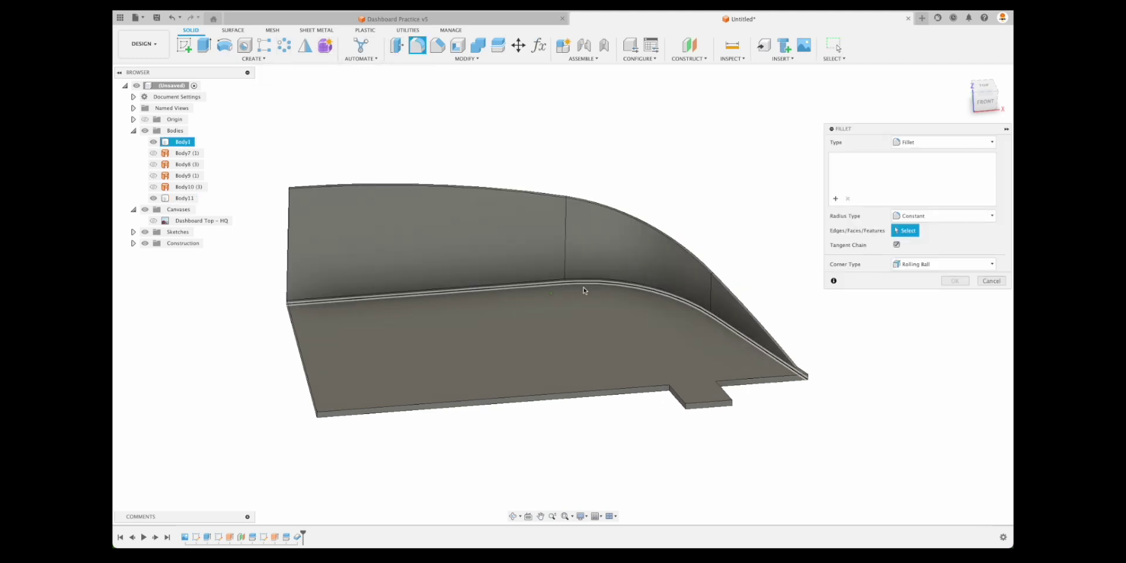
pyautogui.click(567, 284)
pyautogui.scroll(4, 861, 346)
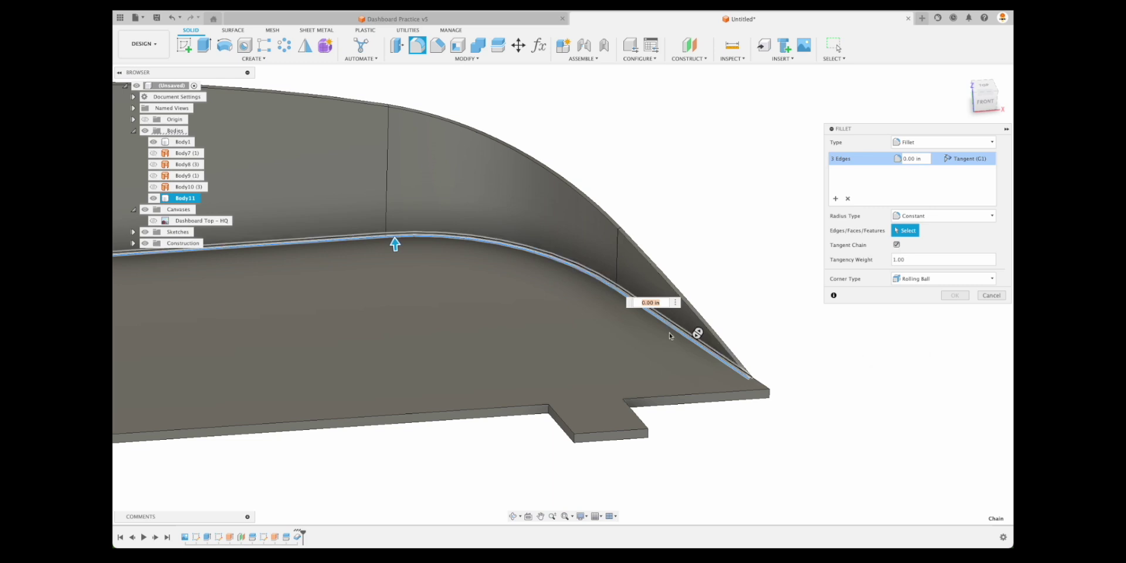
pyautogui.moveTo(395, 243); pyautogui.dragTo(407, 224)
pyautogui.scroll(3, 665, 326)
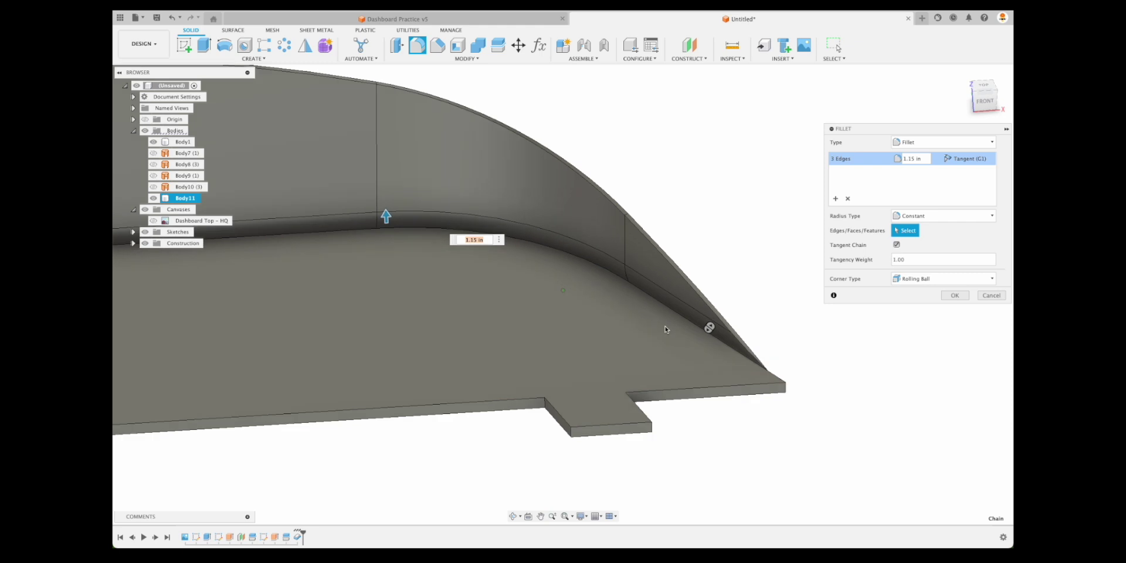
pyautogui.keyDown('shift'); pyautogui.moveTo(665, 326); pyautogui.dragTo(982, 298, button='middle'); pyautogui.keyUp('shift')
pyautogui.click(982, 297)
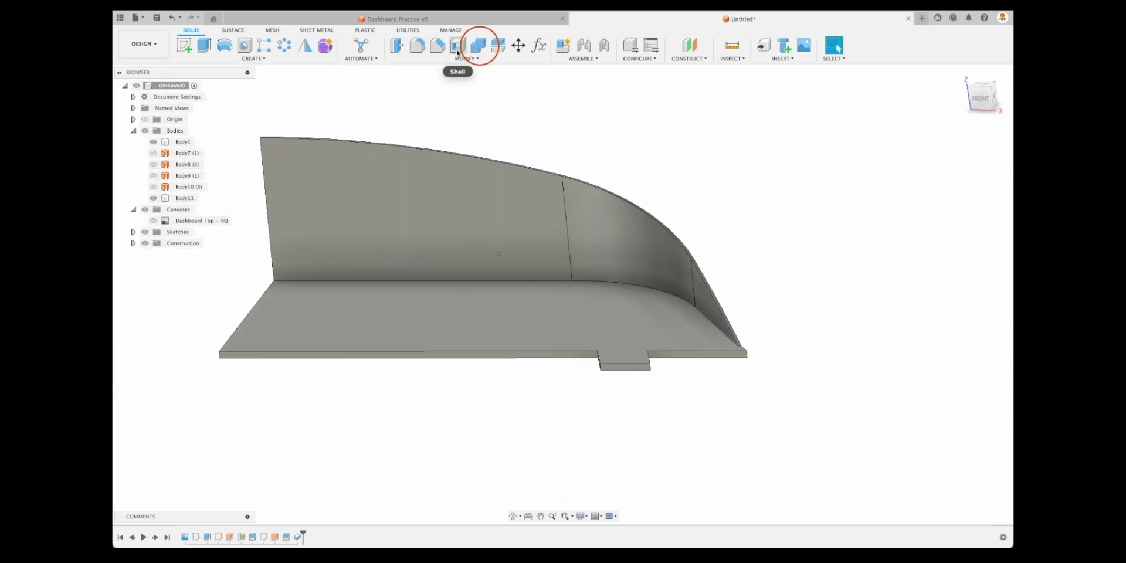
# Step: Join the wall and the base plate into one body
pyautogui.click(482, 52)
pyautogui.scroll(2, 651, 140)
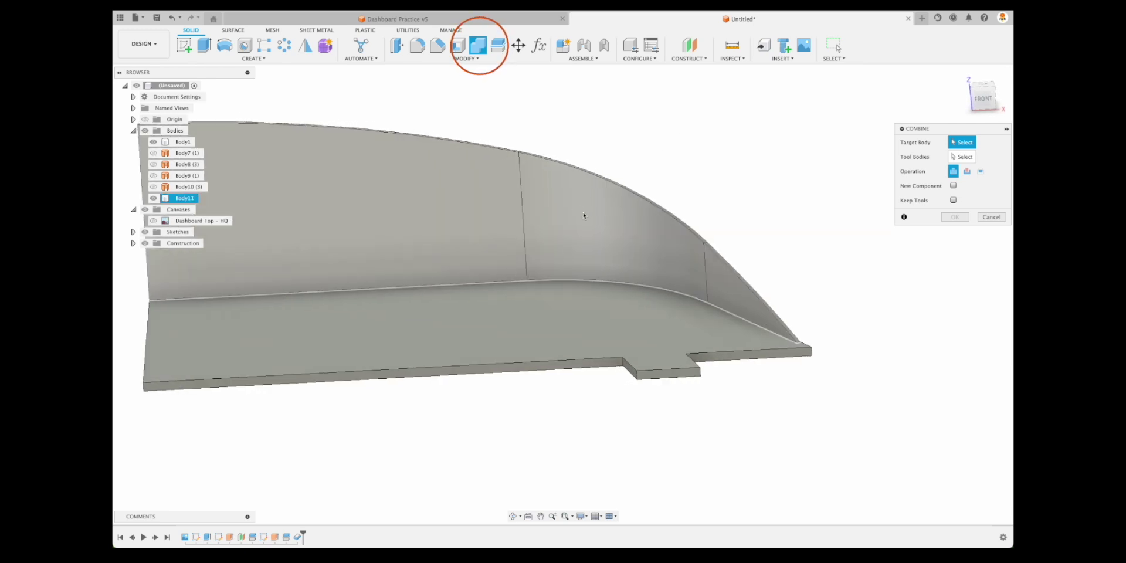
pyautogui.click(585, 214)
pyautogui.click(595, 308)
pyautogui.click(954, 217)
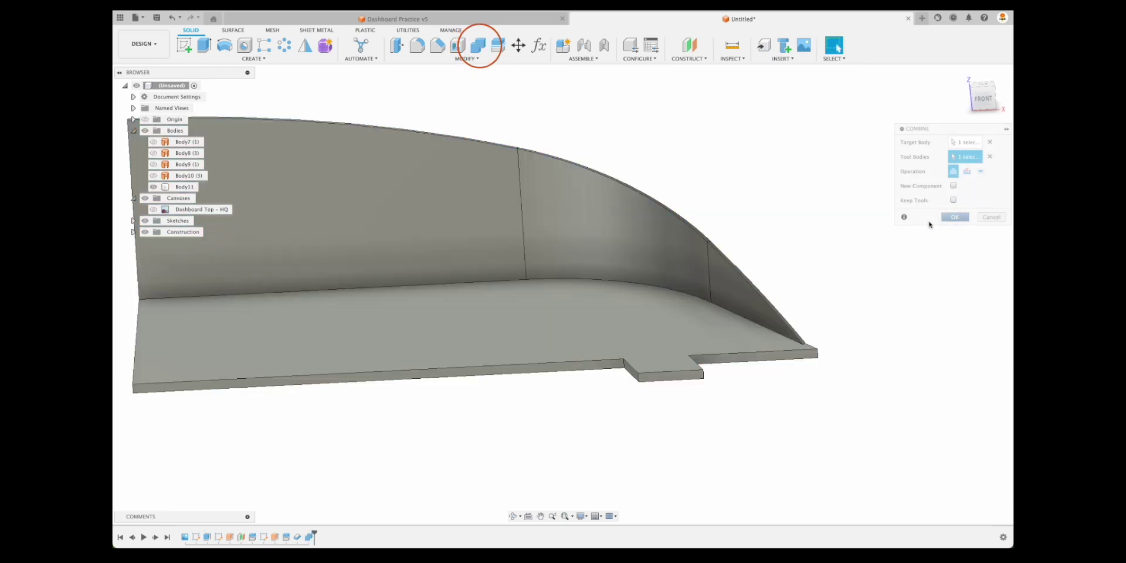
# Step: Fillet the wall-to-base edge chain at 0.25 in, adding the corner edge
pyautogui.click(417, 45)
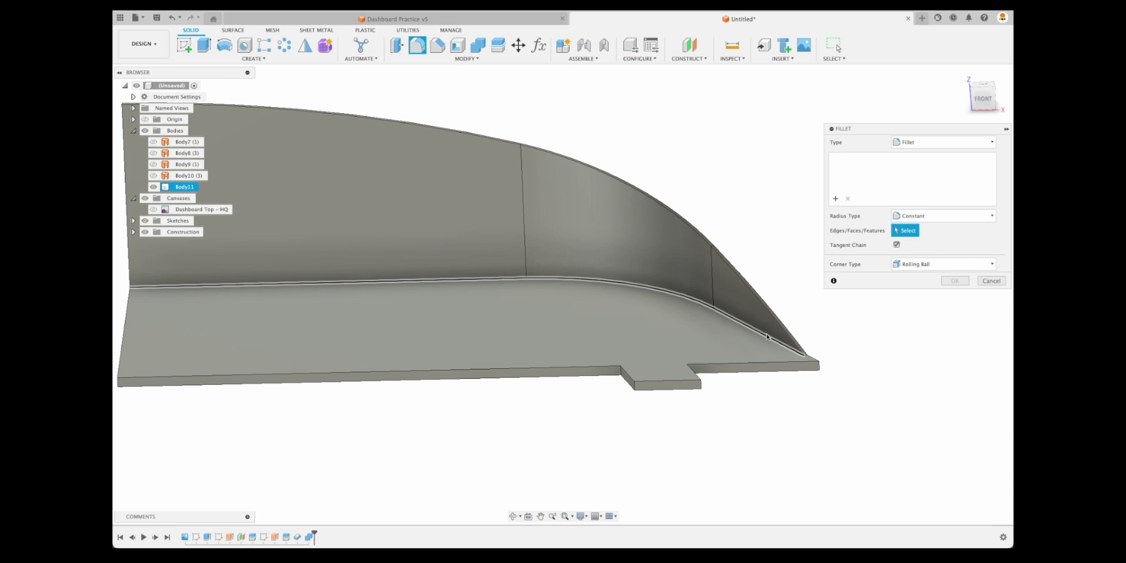
pyautogui.click(758, 331)
pyautogui.moveTo(756, 332); pyautogui.dragTo(755, 329)
pyautogui.scroll(5, 808, 360)
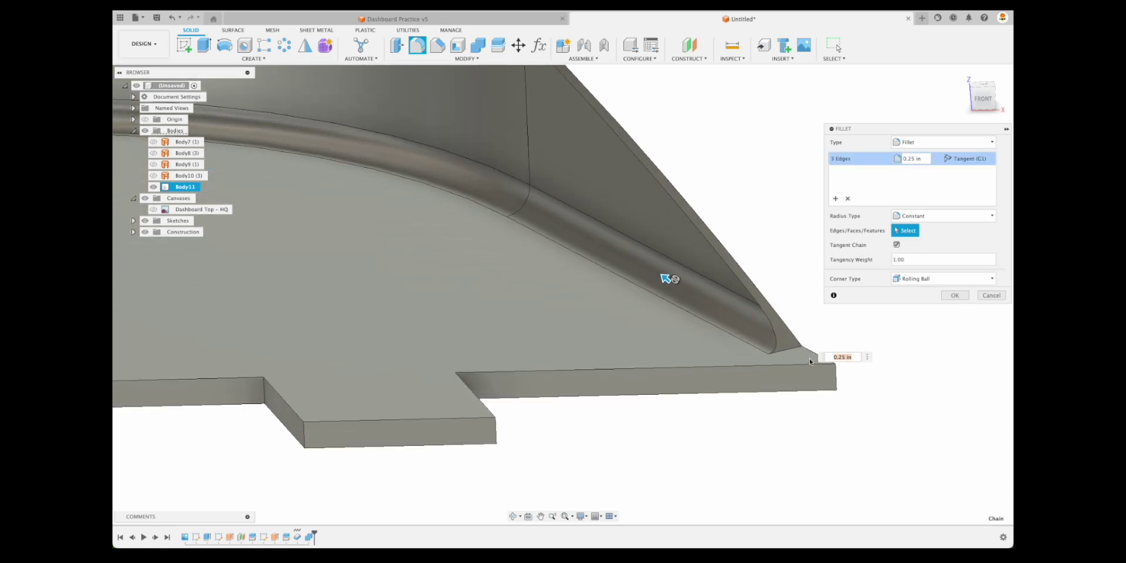
pyautogui.press('super')
pyautogui.keyDown('super'); pyautogui.click(800, 347); pyautogui.keyUp('super')
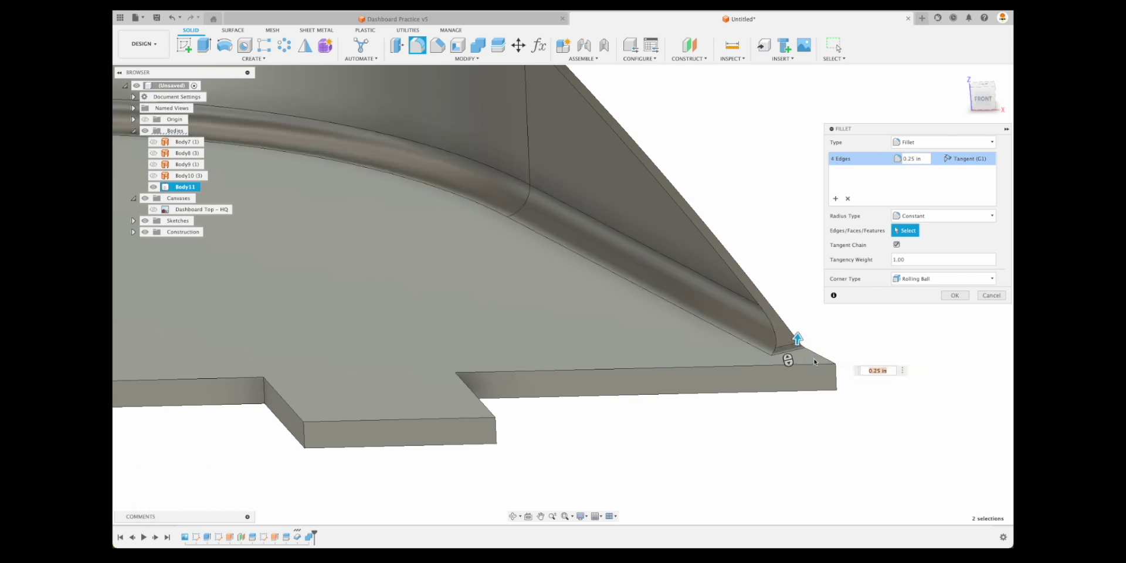
pyautogui.scroll(-6, 857, 338)
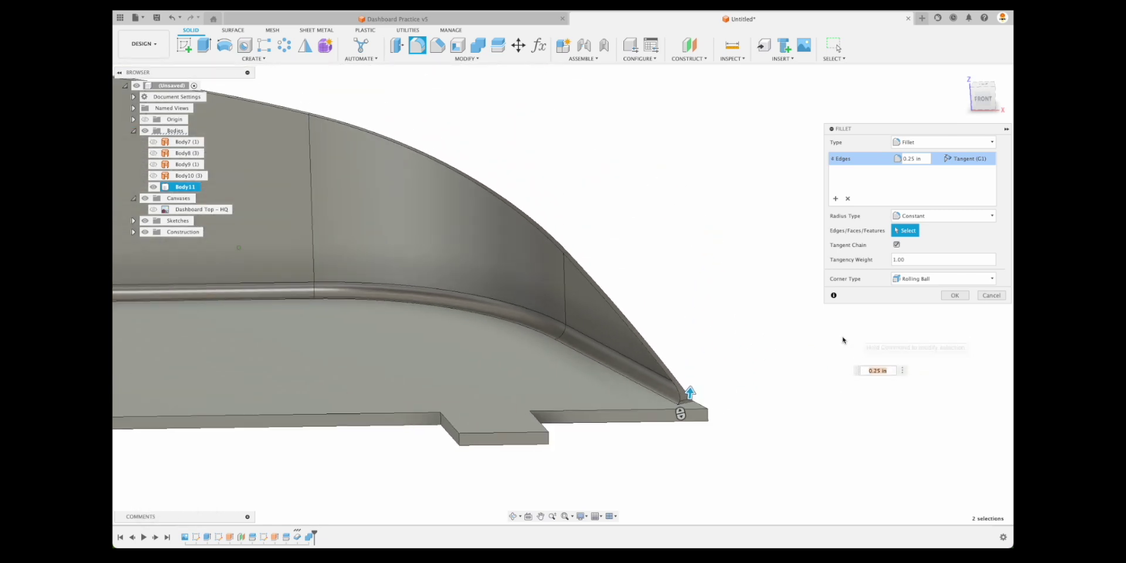
# Step: Replace the edge set with the top edges, then cancel after the fillet size error
pyautogui.click(847, 198)
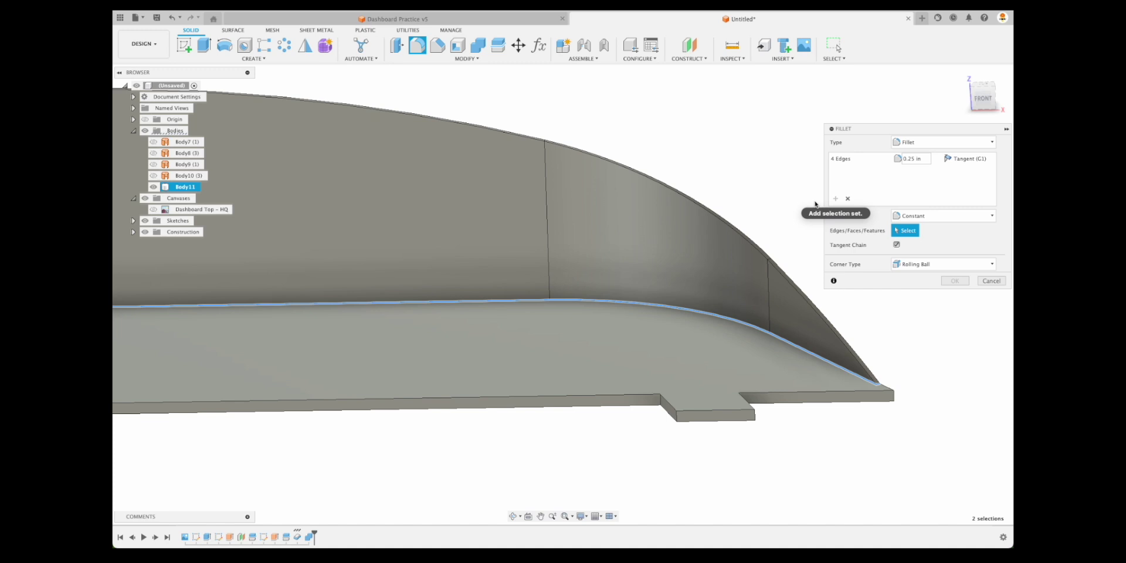
pyautogui.click(533, 141)
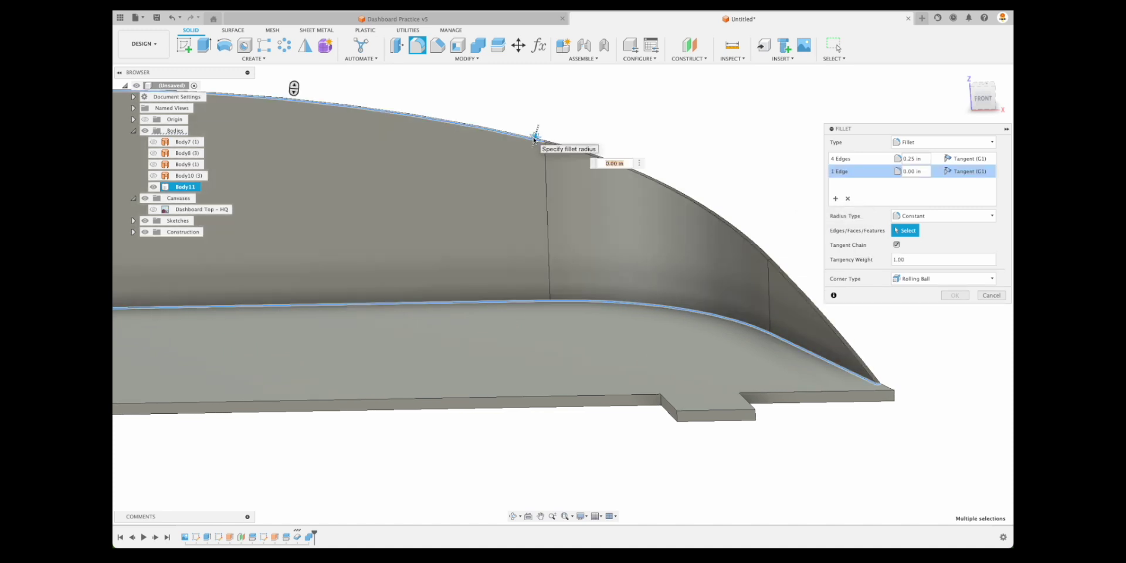
pyautogui.click(811, 301)
pyautogui.moveTo(810, 301); pyautogui.dragTo(711, 324, button='middle')
pyautogui.scroll(6, 703, 325)
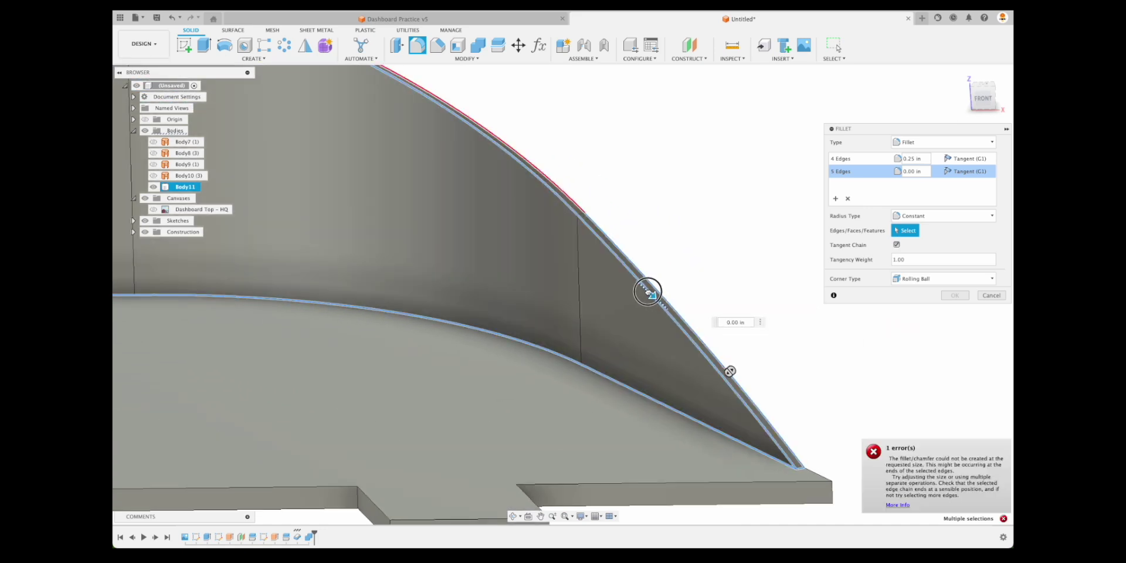
pyautogui.scroll(-3, 751, 332)
pyautogui.keyDown('shift'); pyautogui.moveTo(751, 331); pyautogui.dragTo(663, 281, button='middle'); pyautogui.keyUp('shift')
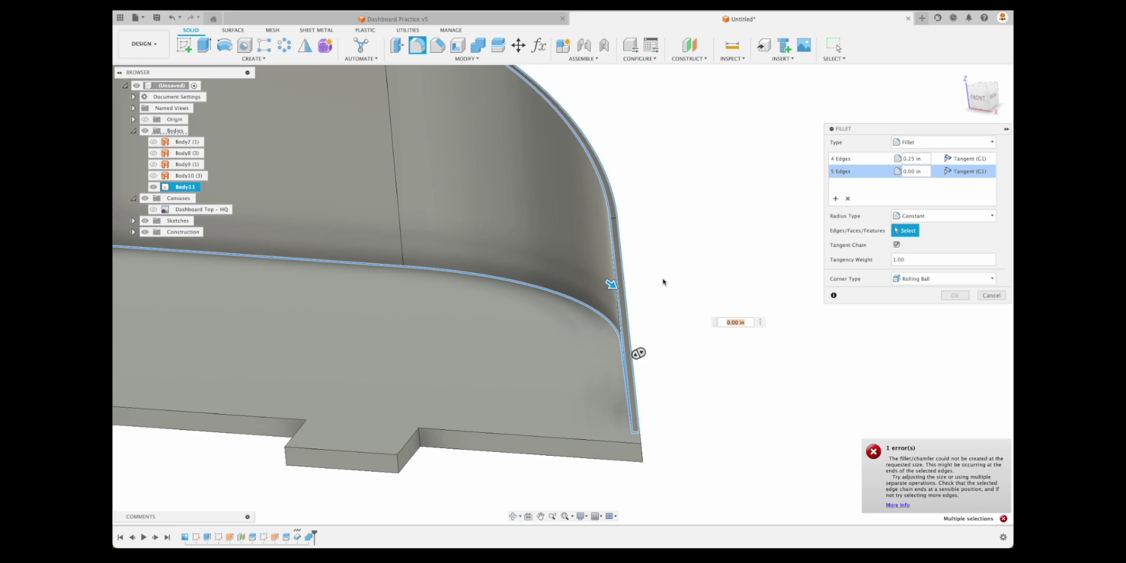
pyautogui.click(992, 295)
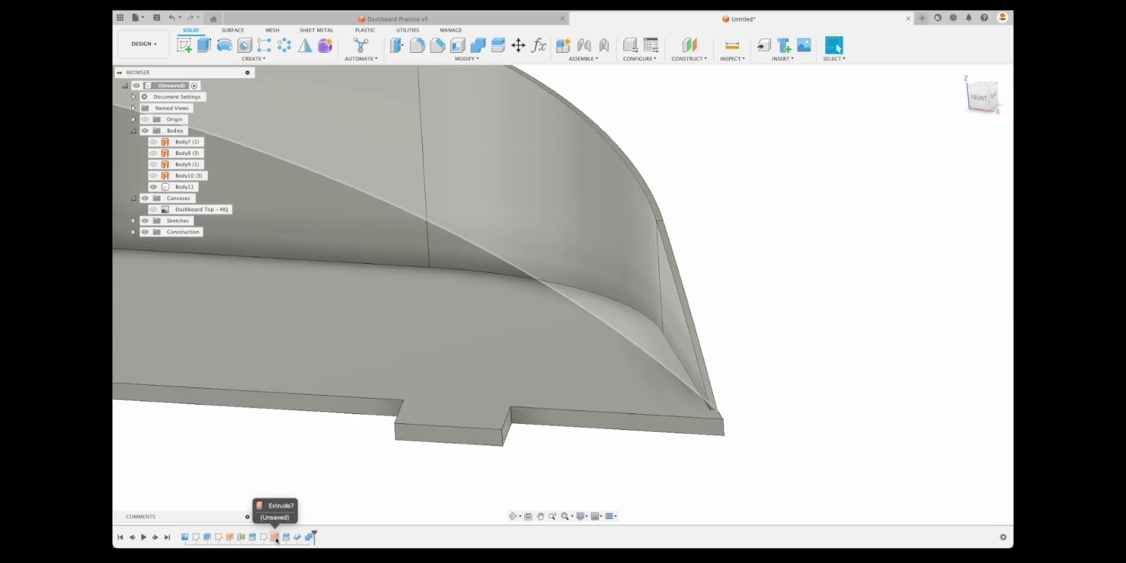
# Step: Edit the wall's thicken feature to -0.2 in thickness
pyautogui.doubleClick(286, 538)
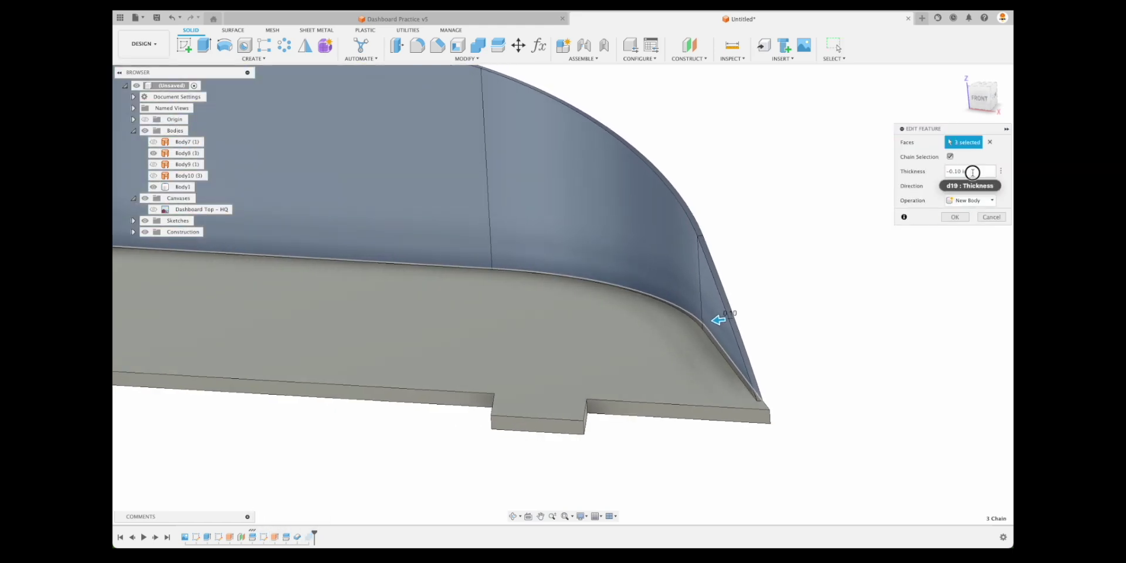
pyautogui.press('Return')
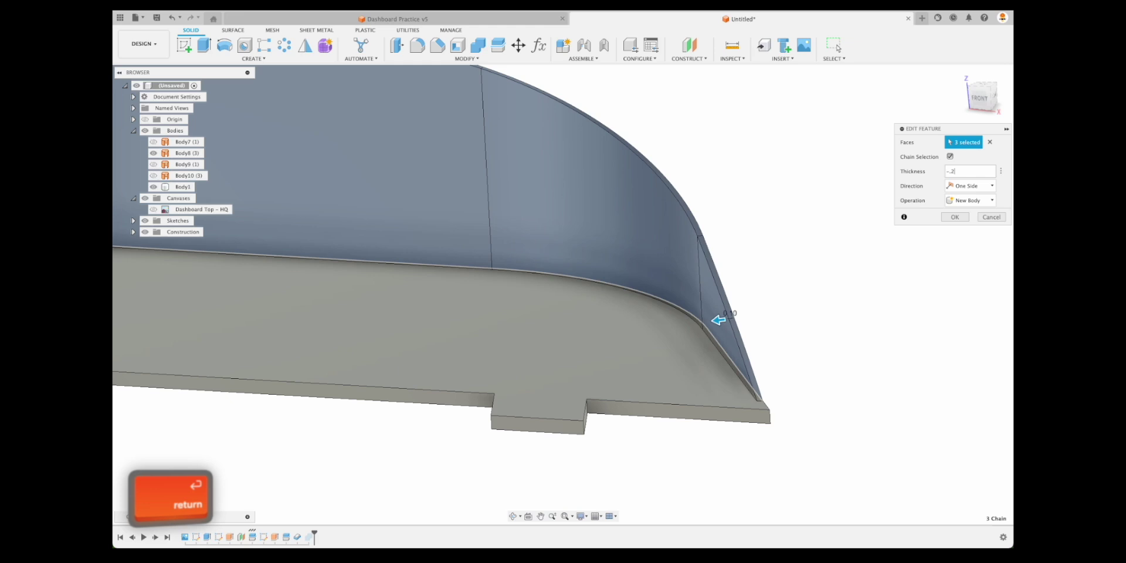
pyautogui.click(417, 46)
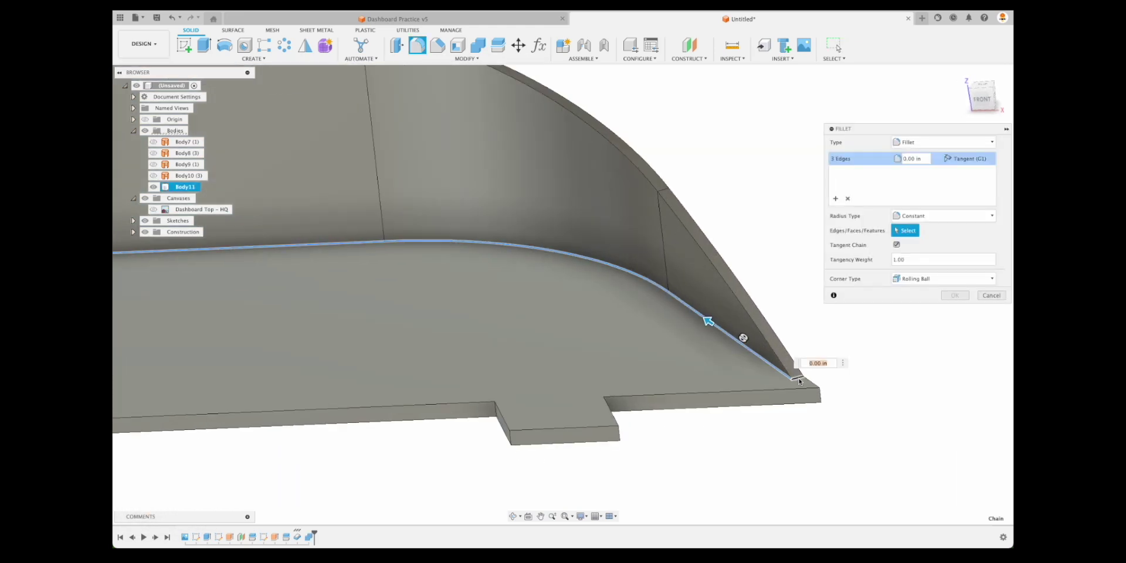
# Step: Fillet the wall-to-base edges at 0.30 in and add a second set with the diagonal and top edges
pyautogui.scroll(2, 799, 381)
pyautogui.moveTo(798, 376); pyautogui.dragTo(797, 371)
pyautogui.scroll(-2, 856, 392)
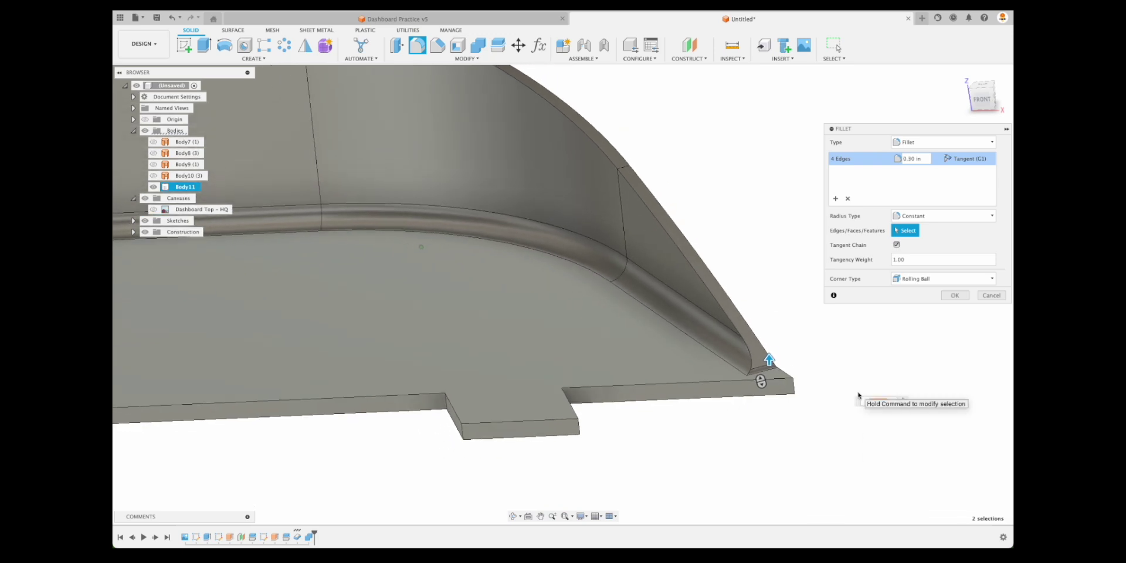
pyautogui.click(835, 198)
pyautogui.click(712, 263)
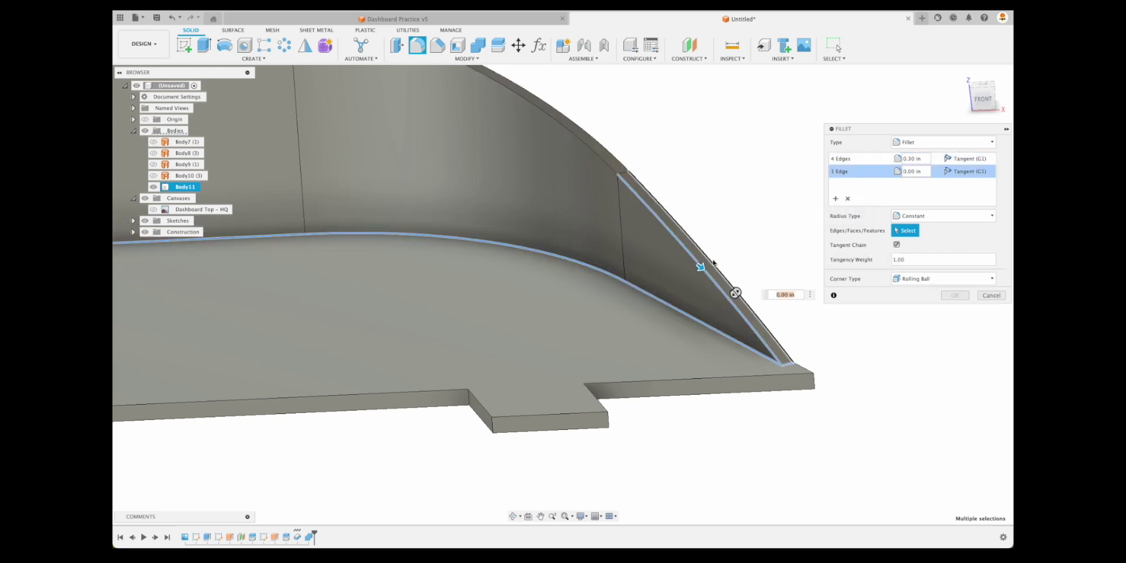
pyautogui.click(617, 162)
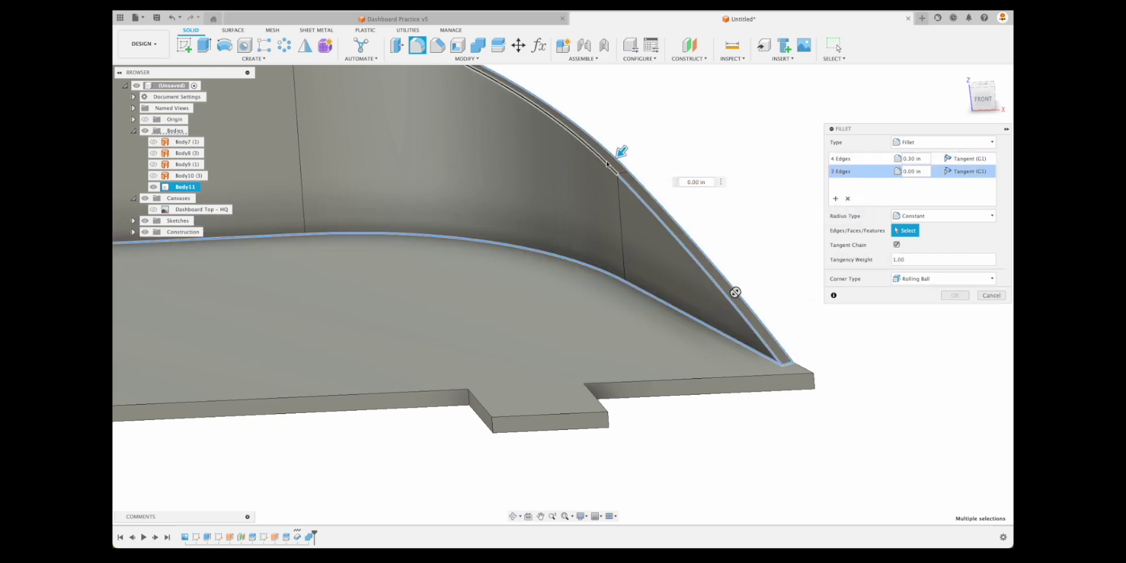
pyautogui.scroll(4, 515, 143)
pyautogui.scroll(1, 497, 268)
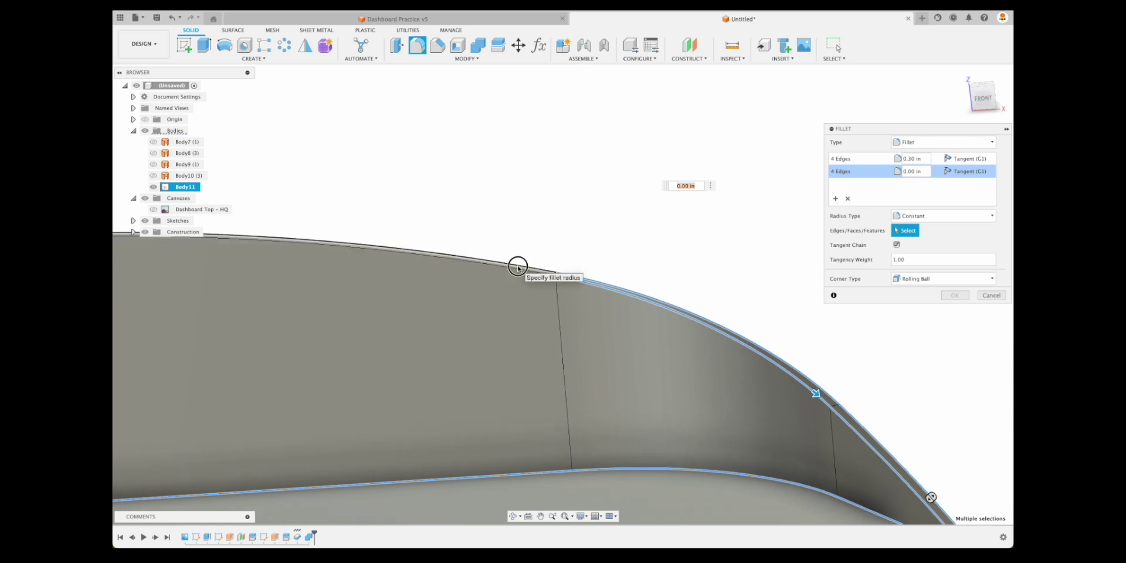
pyautogui.click(517, 268)
pyautogui.keyDown('shift'); pyautogui.moveTo(518, 268); pyautogui.dragTo(815, 249, button='middle'); pyautogui.keyUp('shift')
# Step: Set the top-edge fillet radius to 0.075 in and apply both fillets
pyautogui.press('BackSpace')
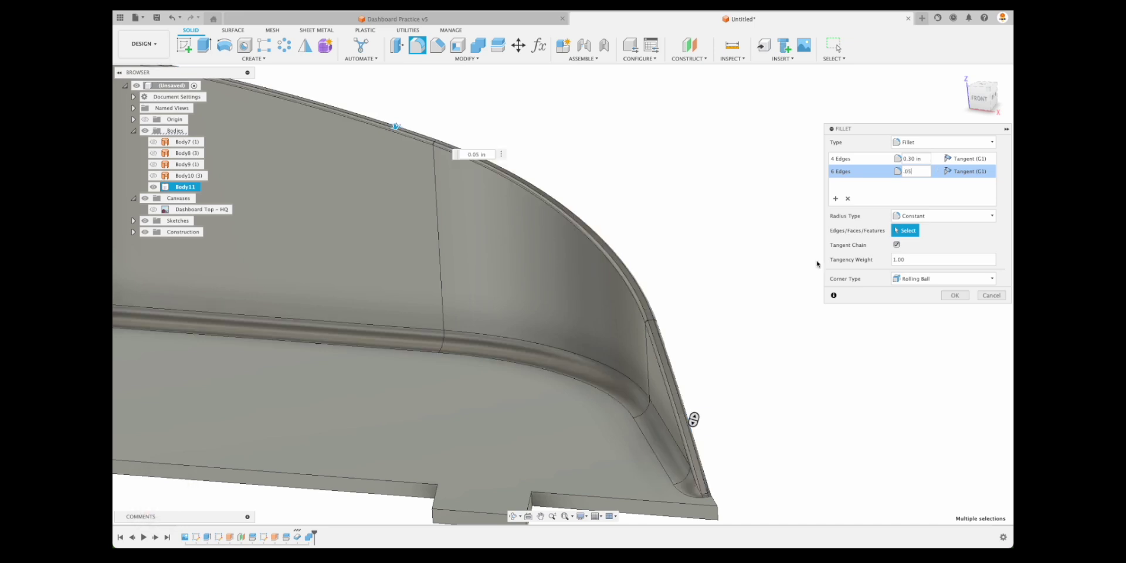
pyautogui.keyDown('shift'); pyautogui.moveTo(623, 274); pyautogui.dragTo(638, 268, button='middle'); pyautogui.keyUp('shift')
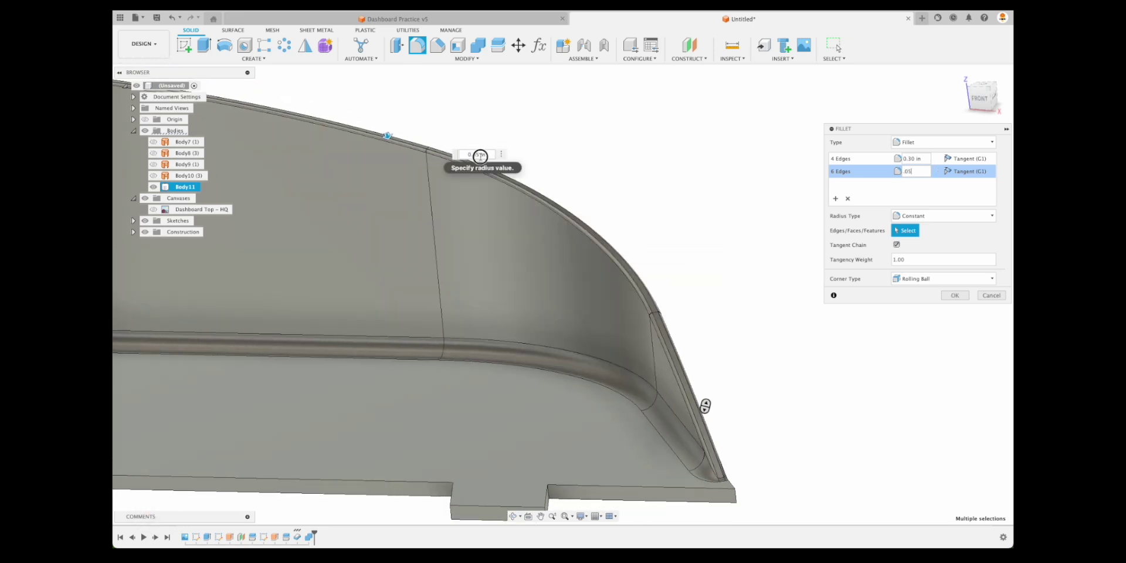
pyautogui.press('BackSpace')
pyautogui.press('BackSpace')
pyautogui.write('1')
pyautogui.press('BackSpace')
pyautogui.press('BackSpace')
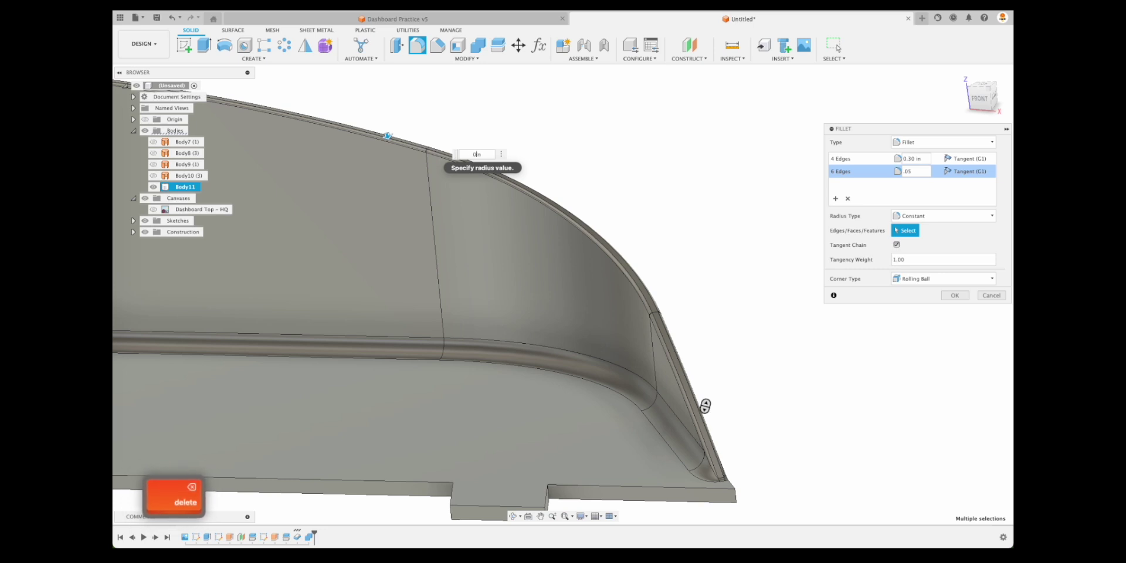
pyautogui.write('1')
pyautogui.press('BackSpace')
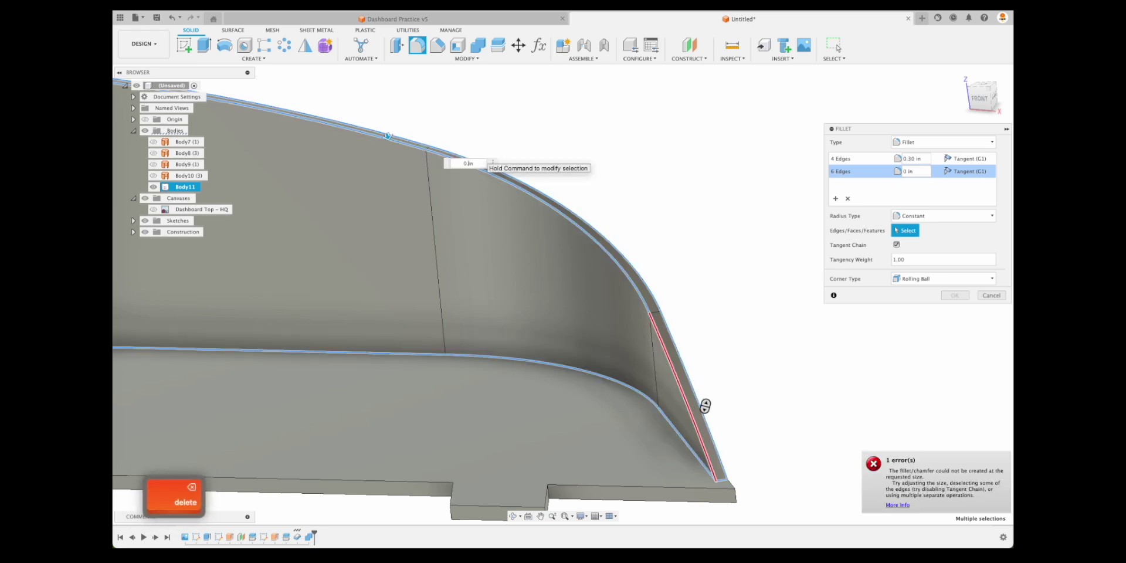
pyautogui.write('075')
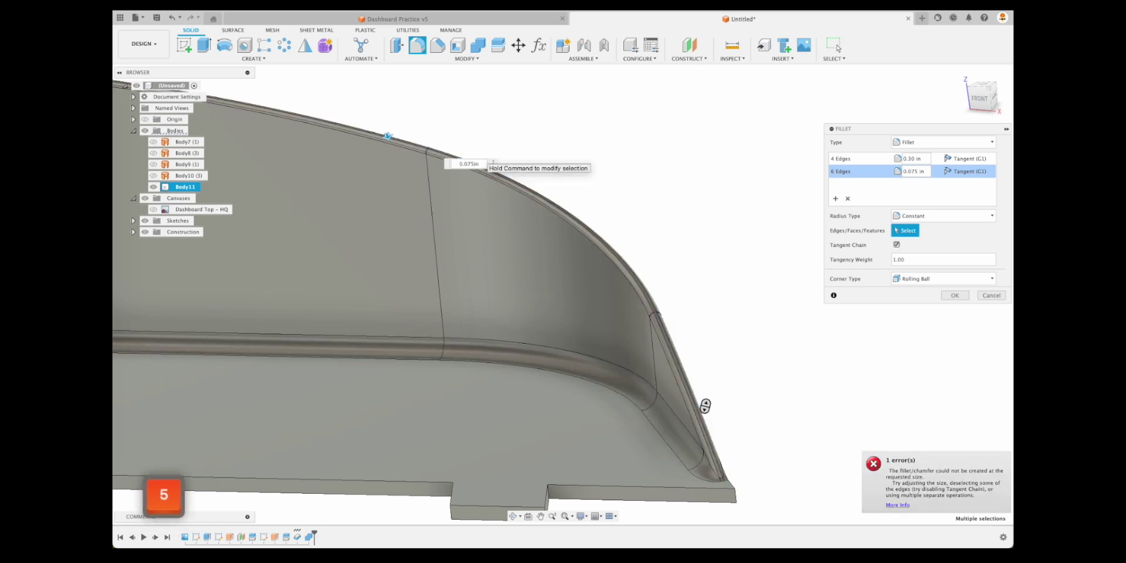
pyautogui.scroll(3, 733, 510)
pyautogui.scroll(1, 733, 510)
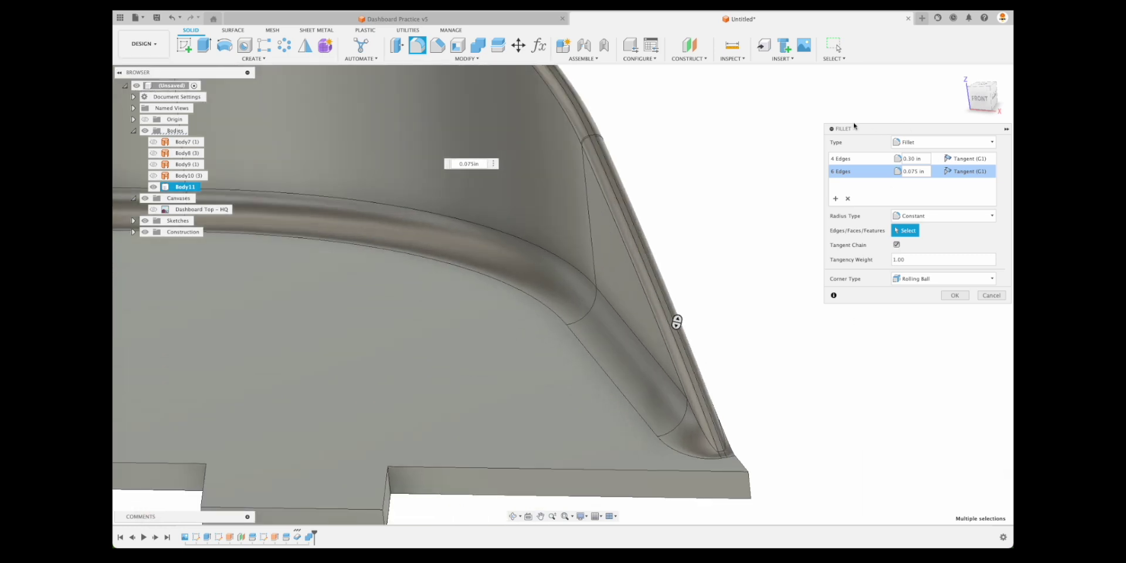
pyautogui.keyDown('shift'); pyautogui.moveTo(740, 447); pyautogui.dragTo(730, 387, button='middle'); pyautogui.keyUp('shift')
pyautogui.keyDown('shift'); pyautogui.moveTo(805, 432); pyautogui.dragTo(590, 370, button='middle'); pyautogui.keyUp('shift')
pyautogui.scroll(-5, 581, 395)
pyautogui.keyDown('shift'); pyautogui.moveTo(837, 366); pyautogui.dragTo(938, 302, button='middle'); pyautogui.keyUp('shift')
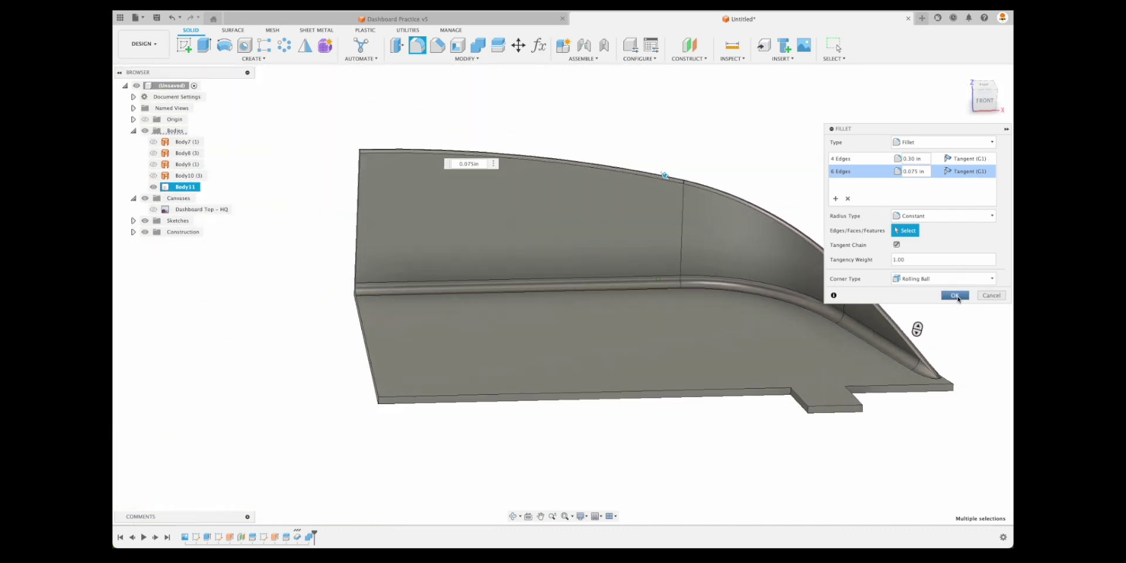
pyautogui.click(955, 295)
pyautogui.keyDown('shift'); pyautogui.moveTo(269, 289); pyautogui.dragTo(280, 190, button='middle'); pyautogui.keyUp('shift')
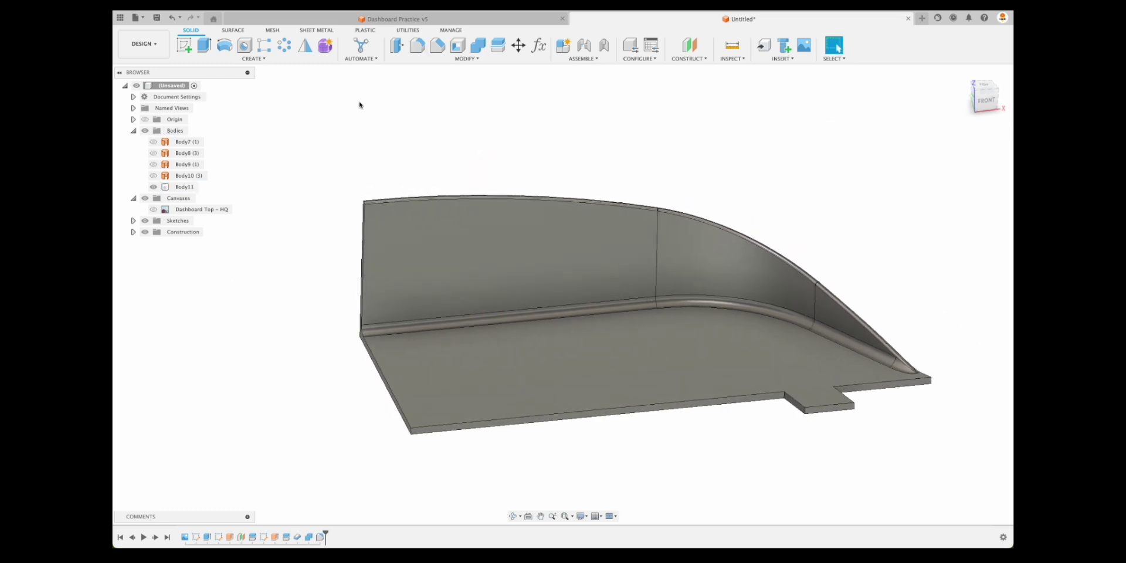
# Step: Mirror Body11 across the centre plane with Join, then view the full shell from the top
pyautogui.click(305, 45)
pyautogui.keyDown('shift'); pyautogui.moveTo(417, 220); pyautogui.dragTo(459, 269, button='middle'); pyautogui.keyUp('shift')
pyautogui.click(459, 269)
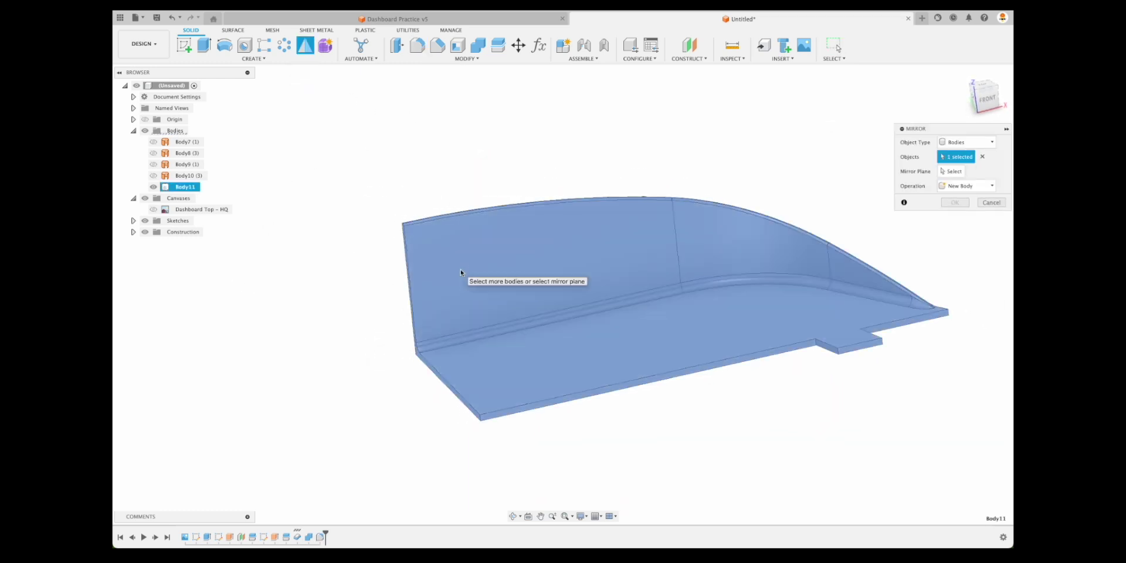
pyautogui.click(957, 173)
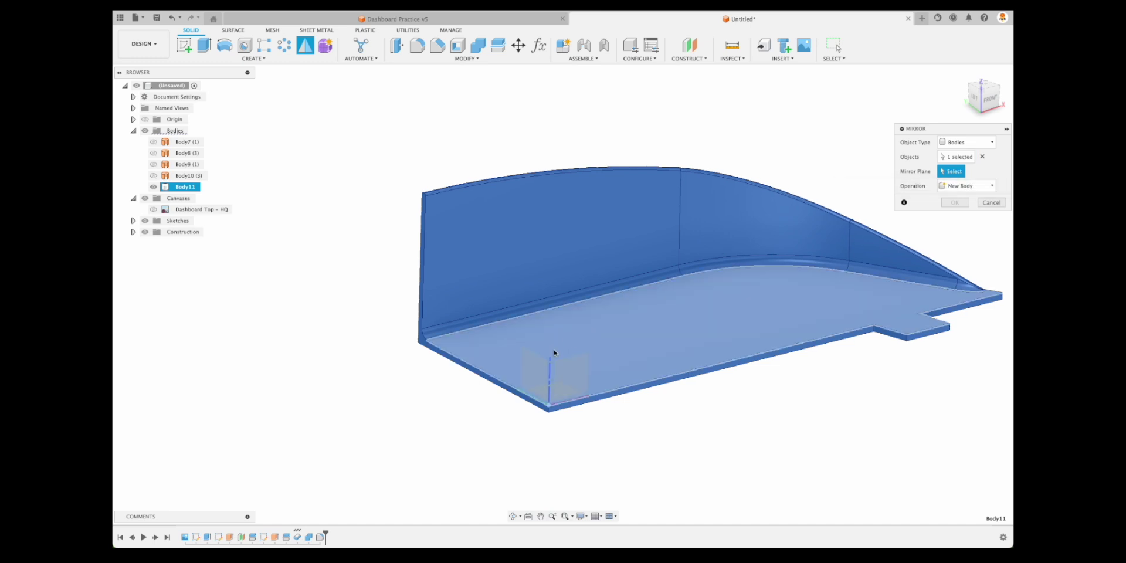
pyautogui.click(533, 374)
pyautogui.keyDown('shift'); pyautogui.moveTo(930, 242); pyautogui.dragTo(960, 206, button='middle'); pyautogui.keyUp('shift')
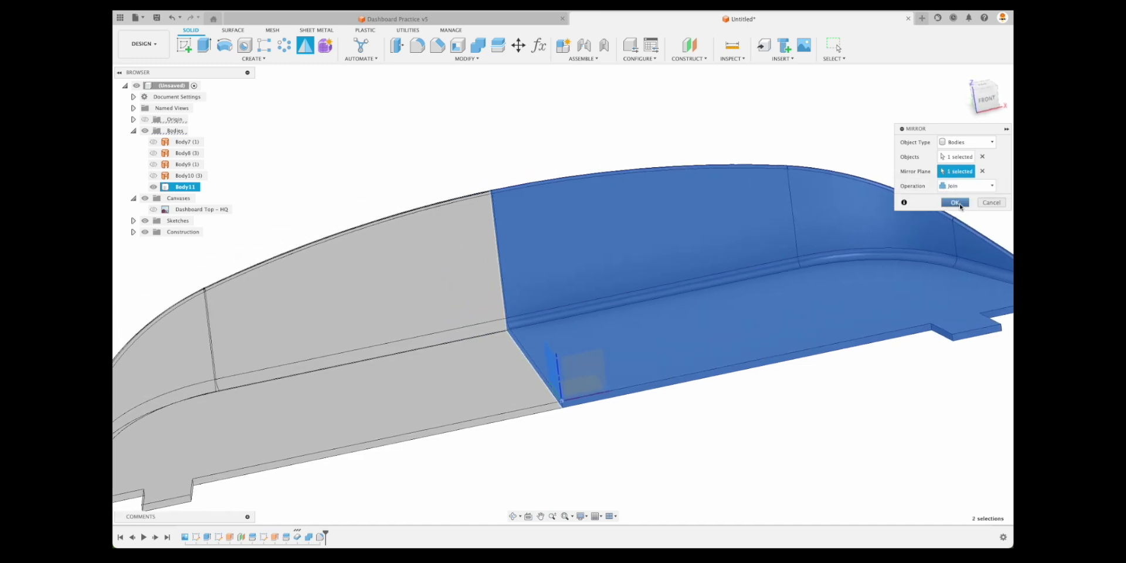
pyautogui.click(960, 206)
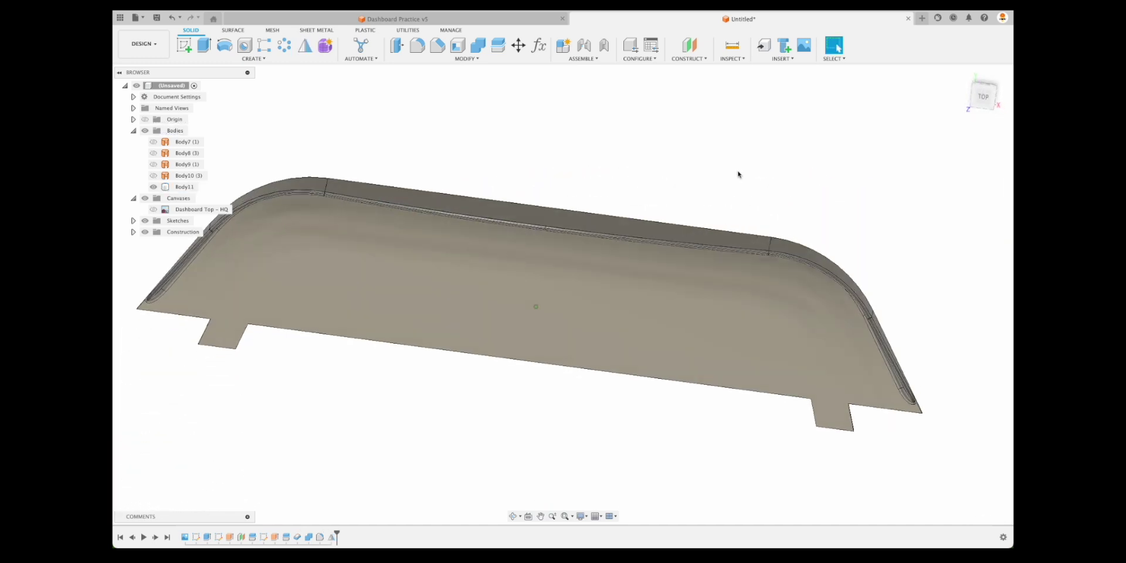
pyautogui.keyDown('shift'); pyautogui.moveTo(739, 174); pyautogui.dragTo(910, 57, button='middle'); pyautogui.keyUp('shift')
pyautogui.click(985, 97)
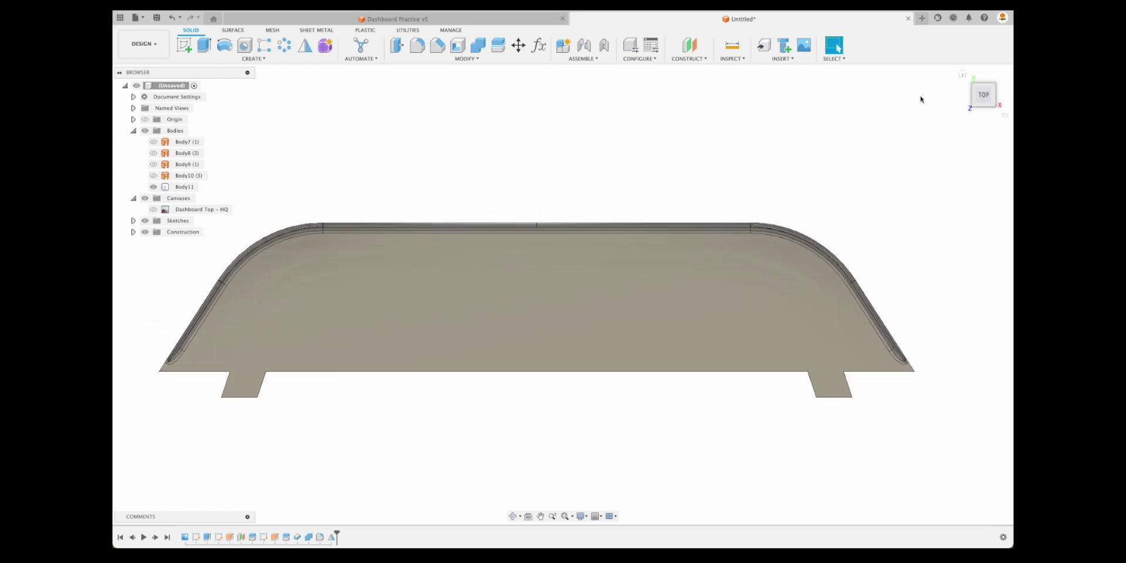
pyautogui.keyDown('shift'); pyautogui.moveTo(441, 461); pyautogui.dragTo(711, 484, button='middle'); pyautogui.keyUp('shift')
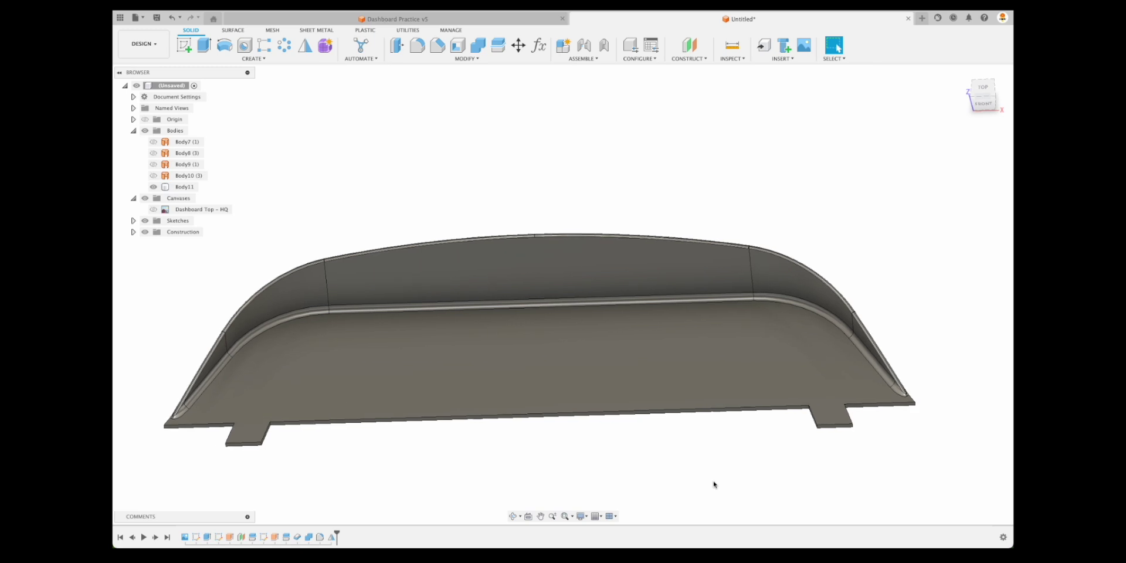